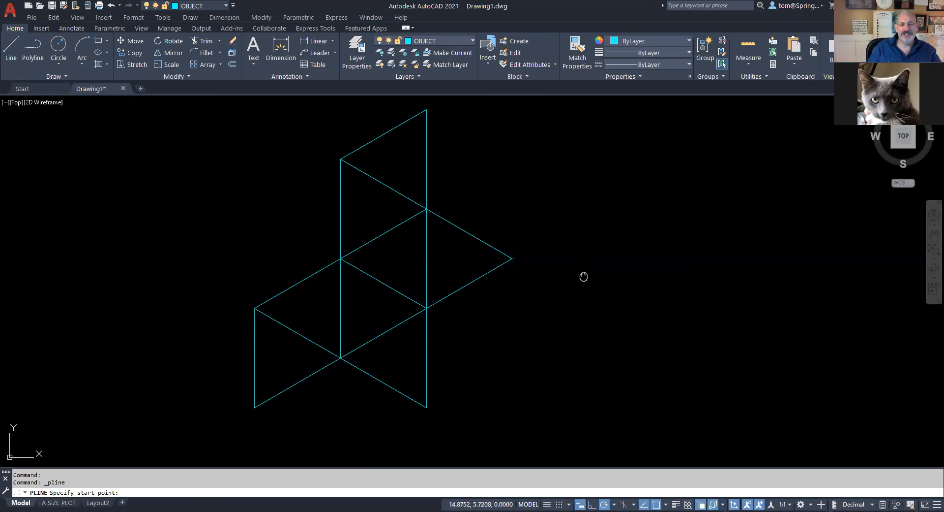
Cancel the active polyline and undo the previously drawn polylines until the drawing is empty
key("Escape")
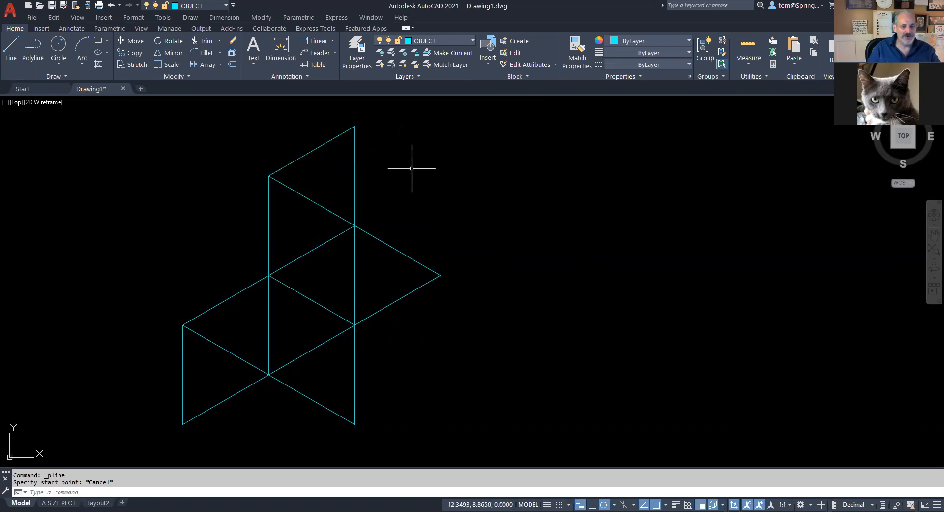
key("ctrl+z")
key("ctrl+z")
key("ctrl+z")
key("ctrl+z")
key("ctrl+z")
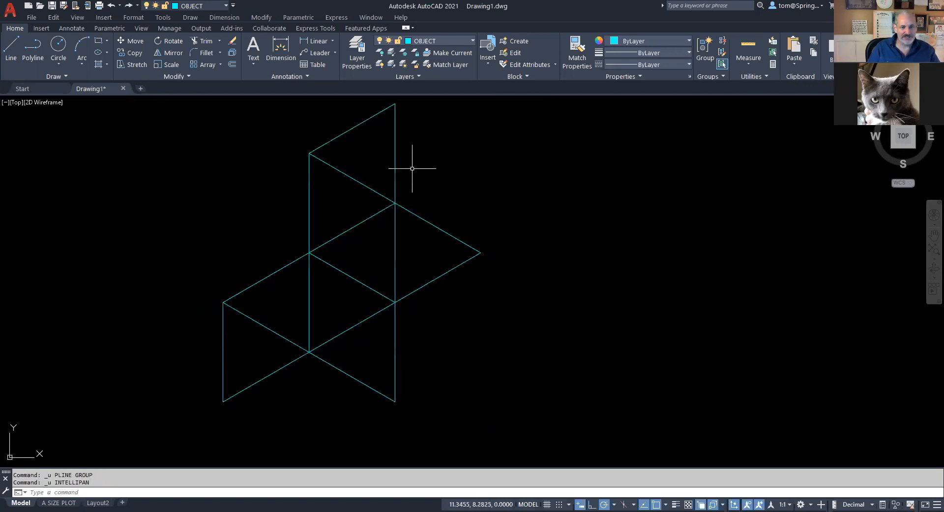
Draw an equilateral triangle as a polyline: 2.5 at 90°, 2.5 at 330°, and back to its start point
left_click(32, 48)
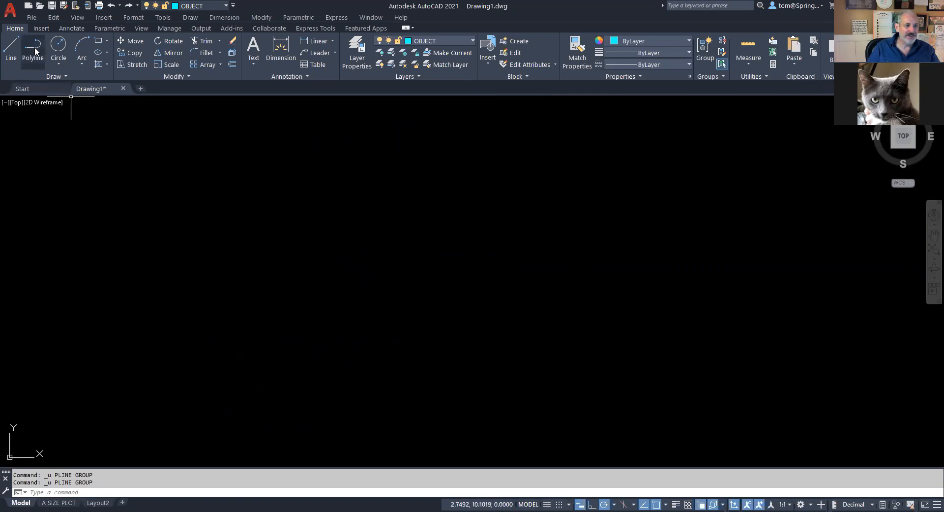
left_click(237, 408)
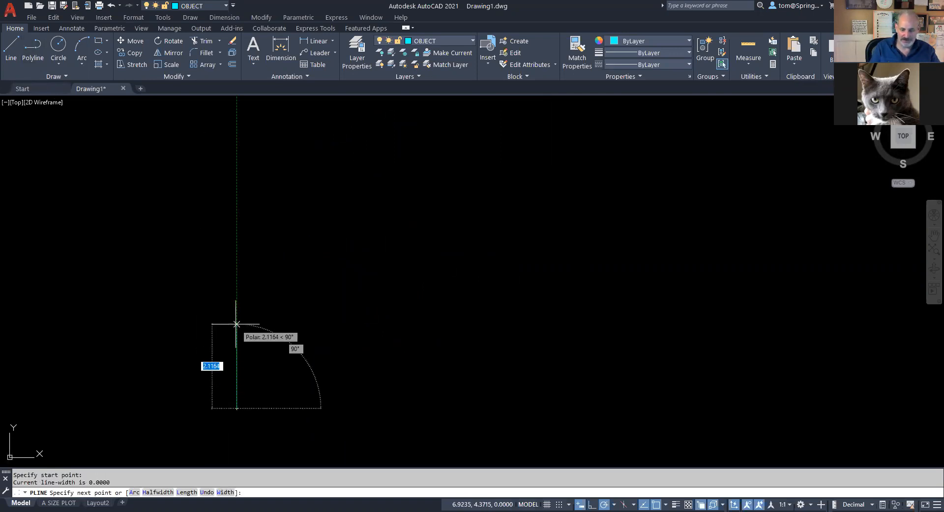
type("2.5")
key("Return")
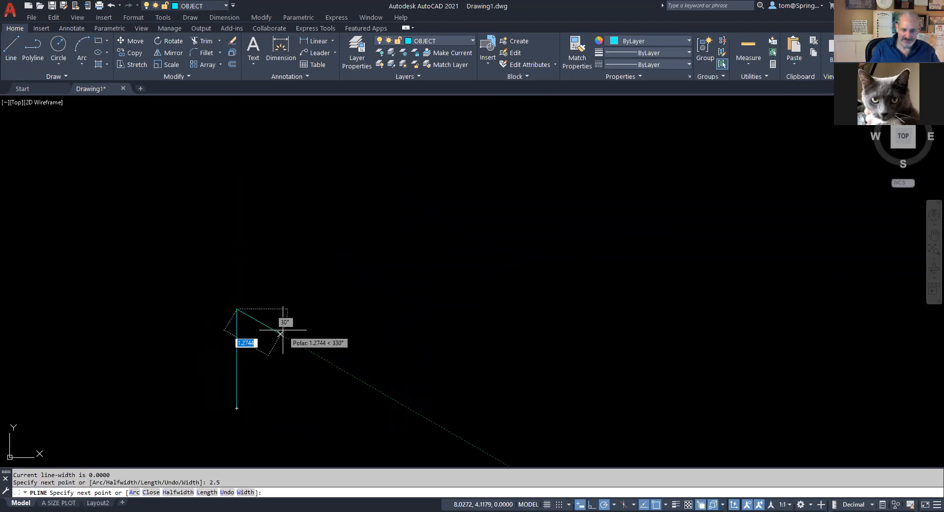
type("2.5")
key("Return")
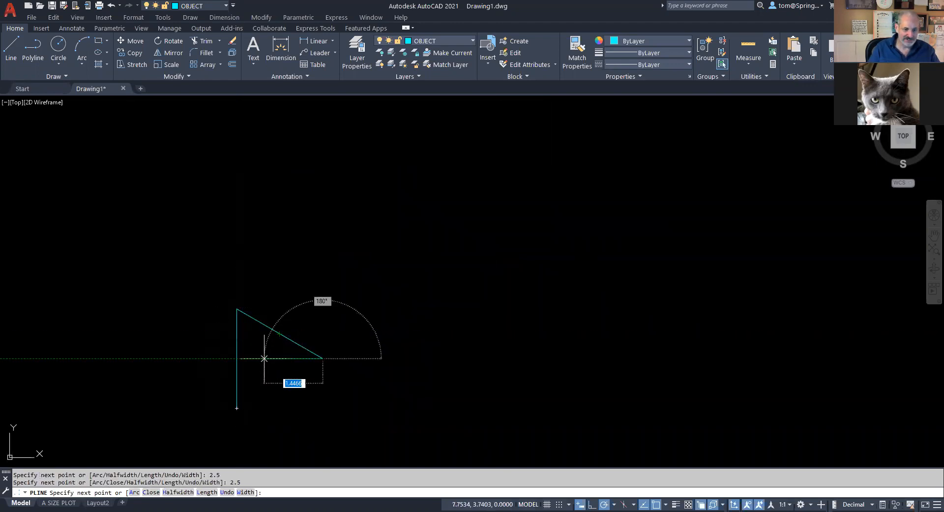
left_click(237, 409)
key("Escape")
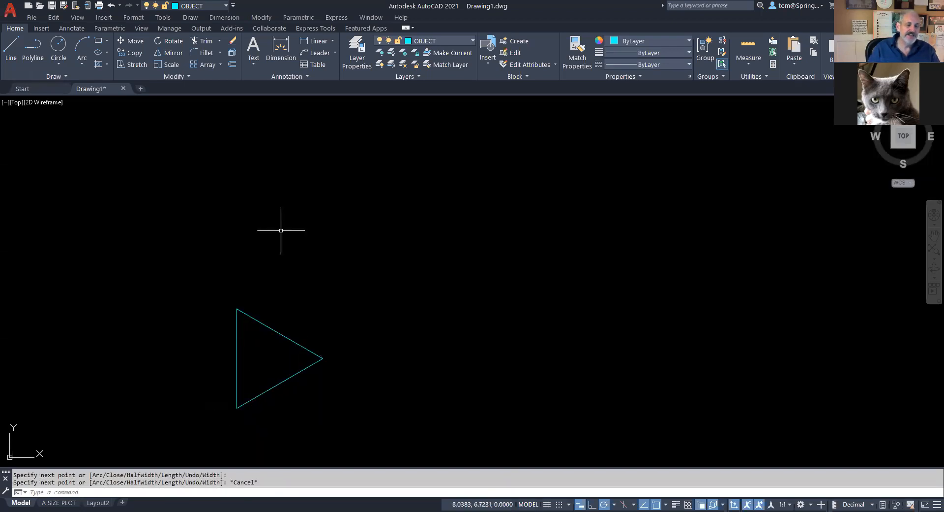
Add a second triangle with a polyline from the first triangle's upper vertex, 2.5 at 30°, then down to its right vertex
right_click(281, 230)
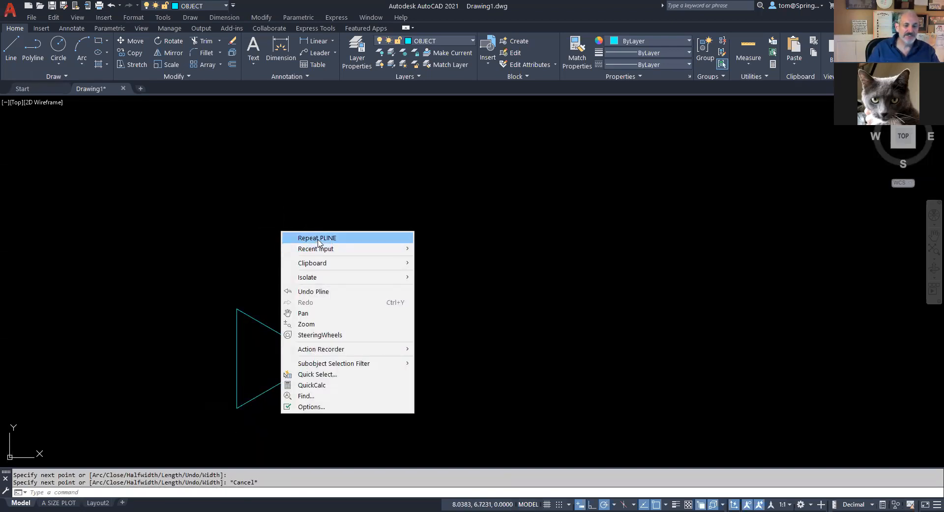
left_click(318, 241)
left_click(236, 309)
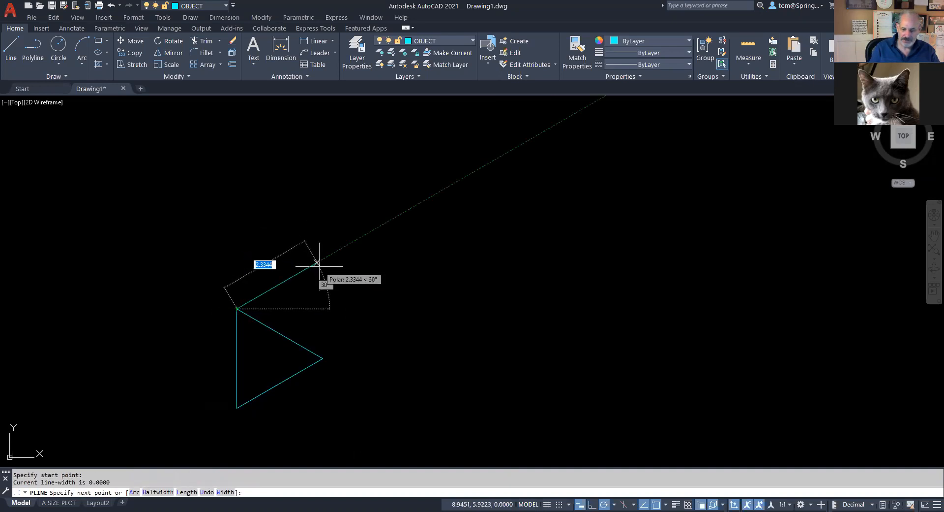
type("2.5")
key("Return")
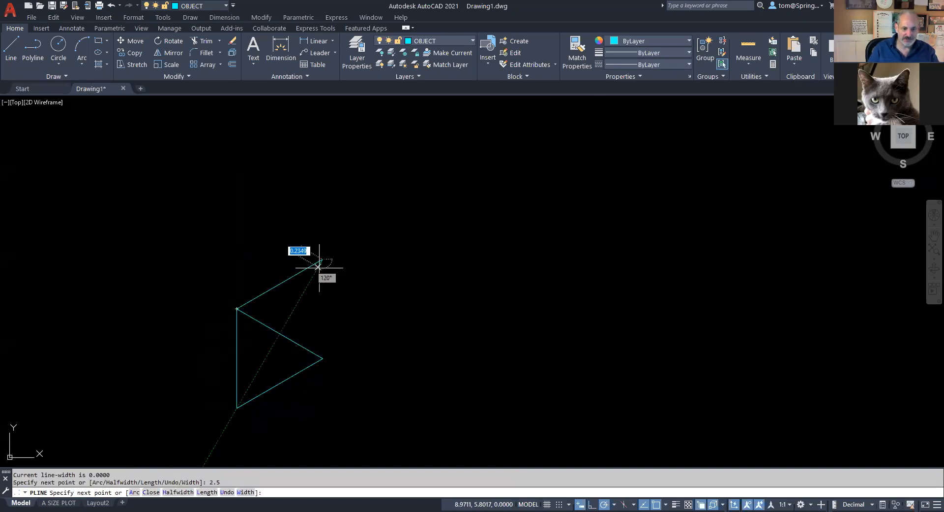
left_click(323, 357)
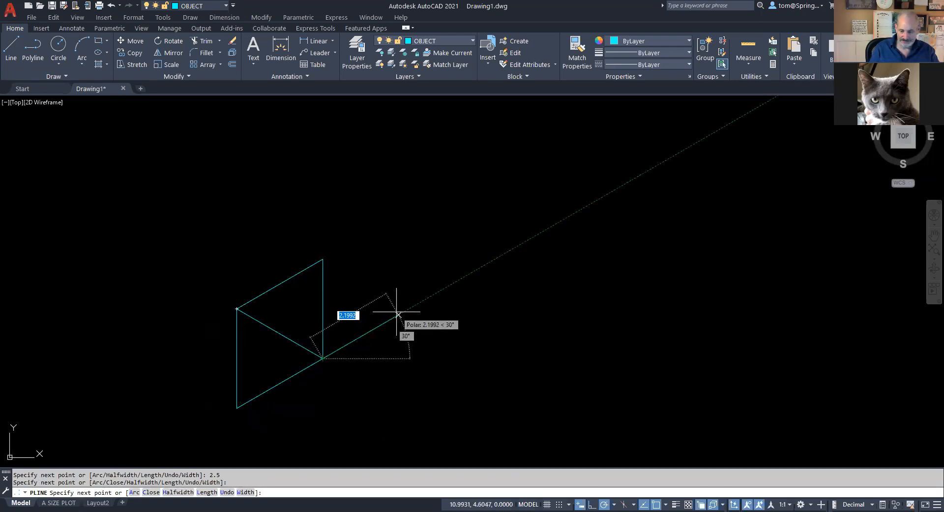
Continue the polyline with two more triangles: 2.5 at 30°, back to the second triangle's top, 2.5 at 30°, and down to the third's right vertex
type("2.5")
key("Return")
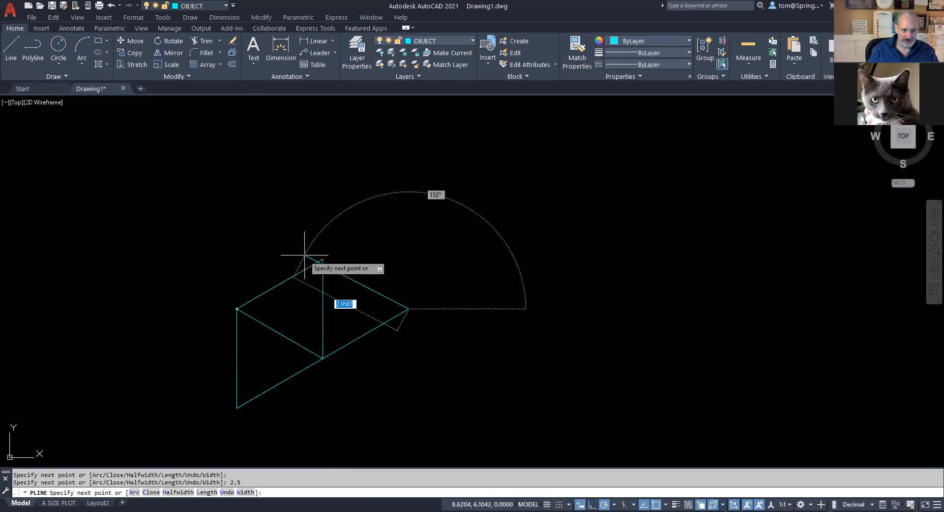
left_click(322, 258)
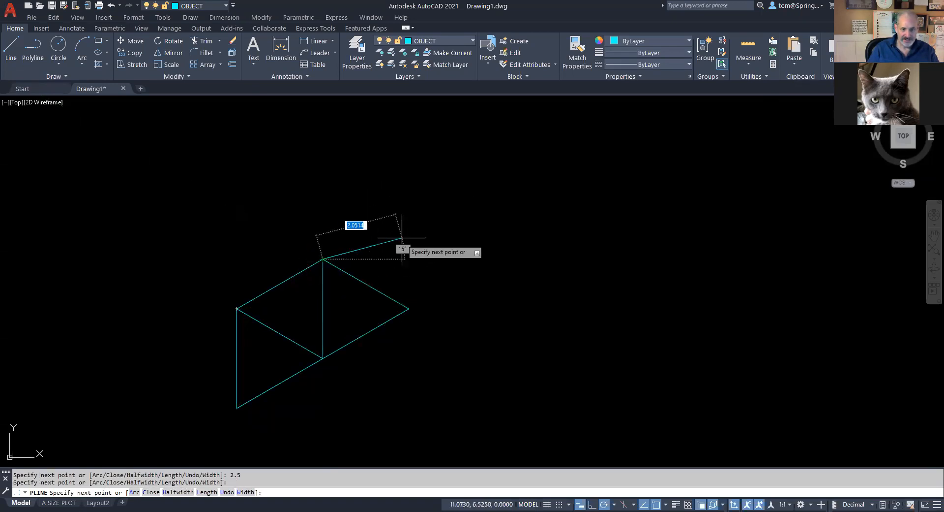
type("2.5")
key("Return")
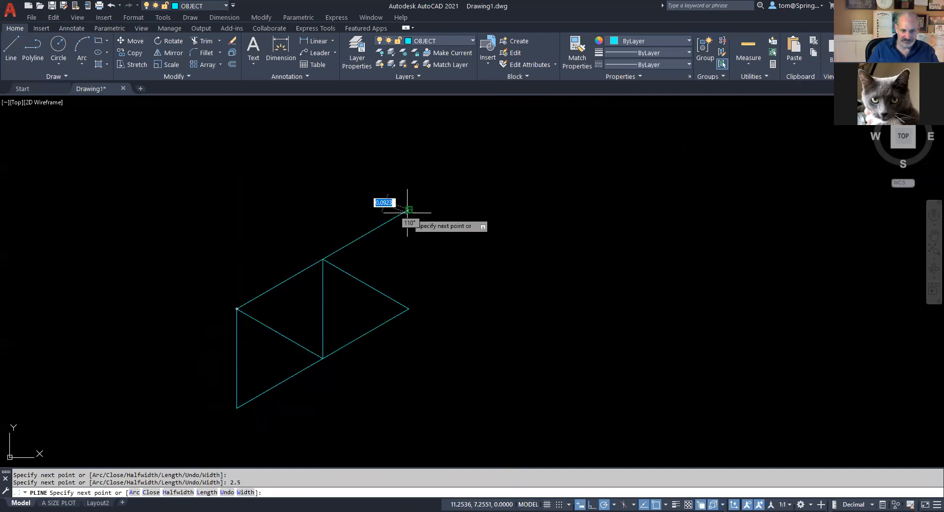
left_click(409, 308)
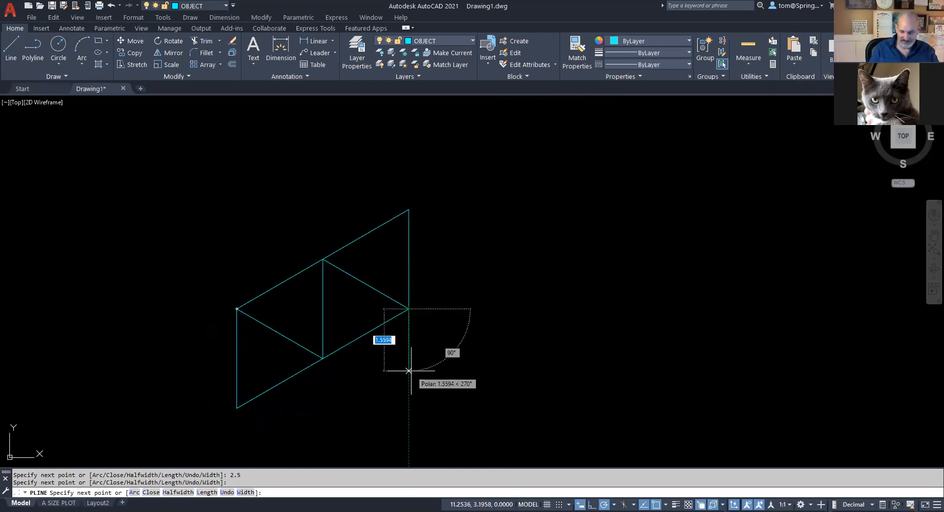
Add a triangle below the third one by continuing the polyline 2.5 at 270° and back to the lower shared vertex
type("2.5")
key("Return")
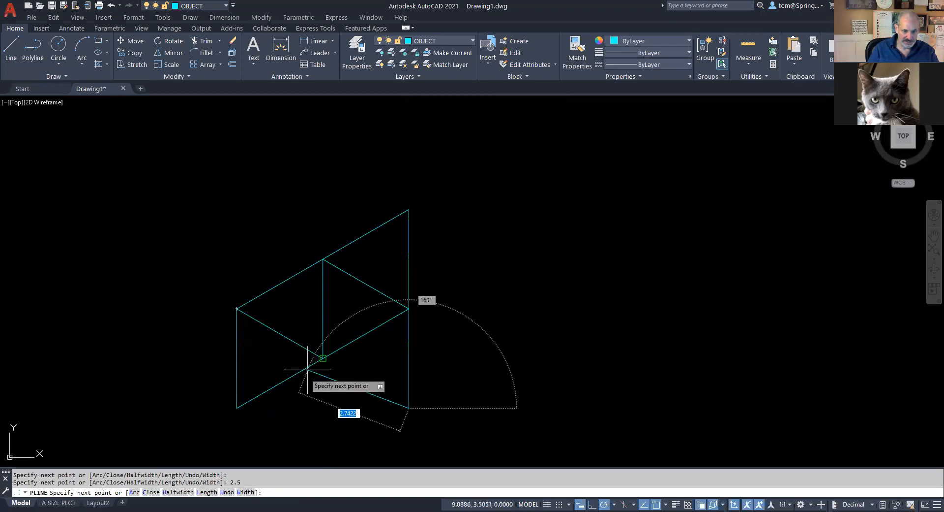
left_click(322, 358)
key("Escape")
Draw a triangle on the right side with a polyline from the topmost vertex, 2.5 at 330°, back to the vertex below
right_click(484, 193)
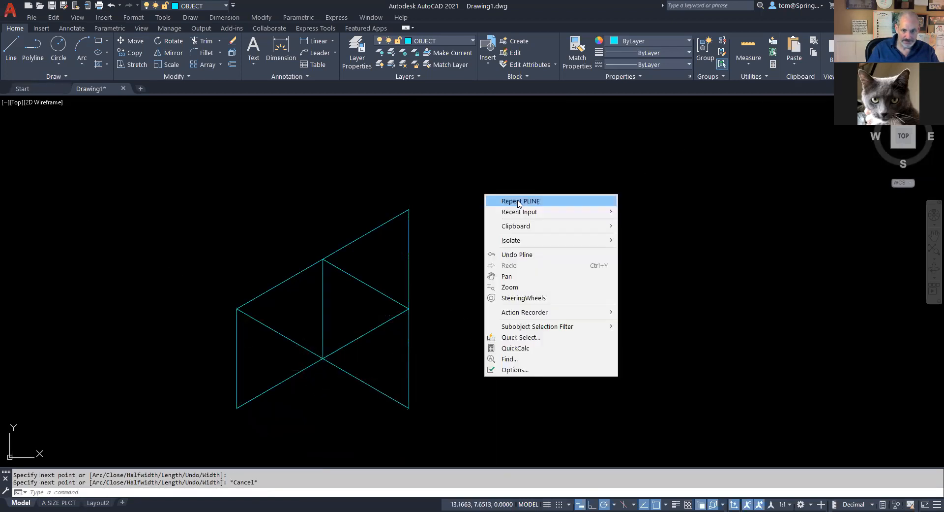
left_click(496, 199)
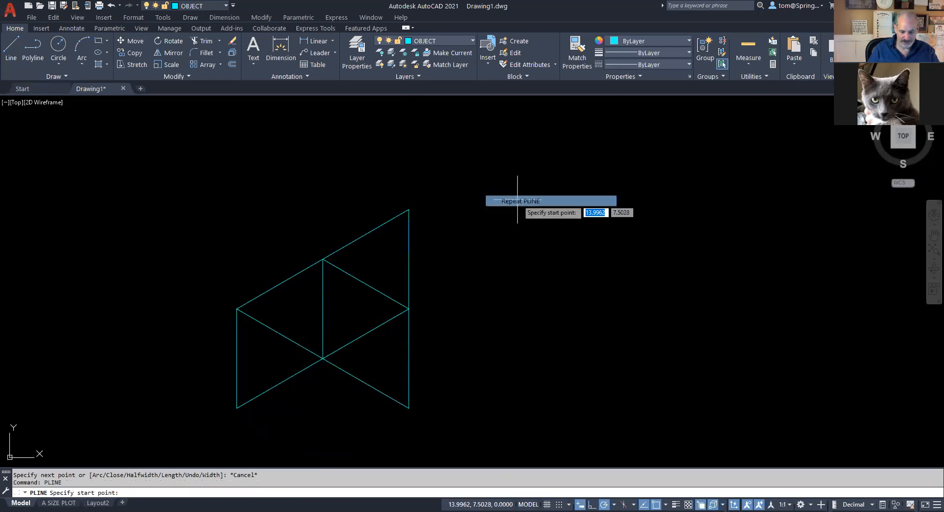
left_click(409, 210)
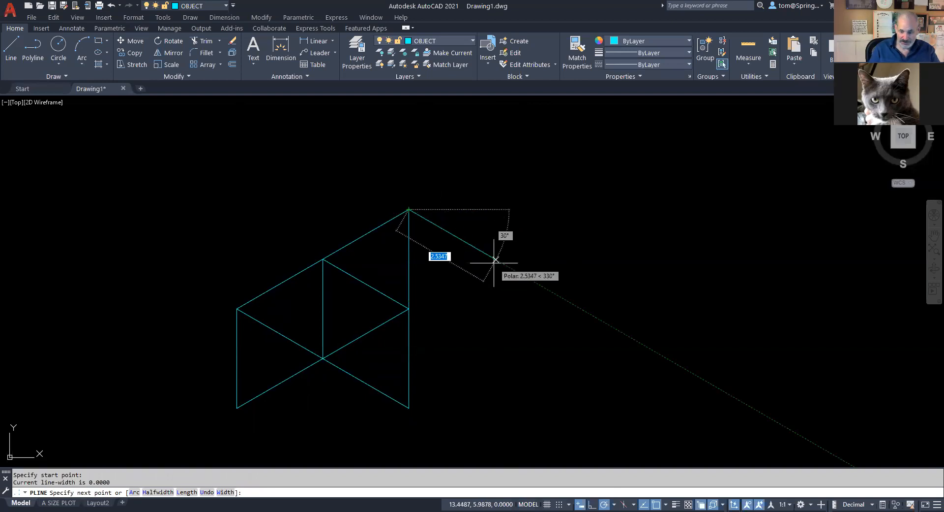
type("2.5")
key("Return")
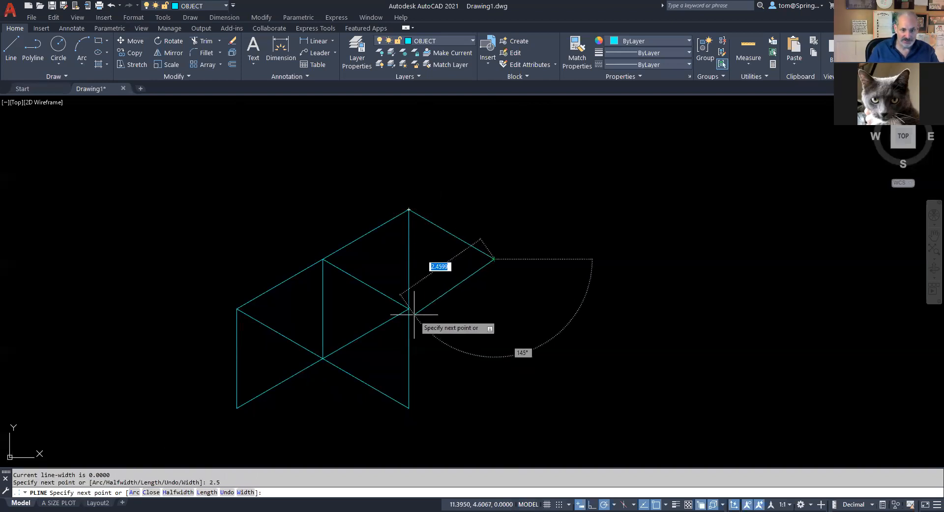
key("Escape")
Draw a triangle above the row with a polyline from the middle upper vertex, 2.5 at 90°, down to the topmost shared vertex on the right
right_click(439, 189)
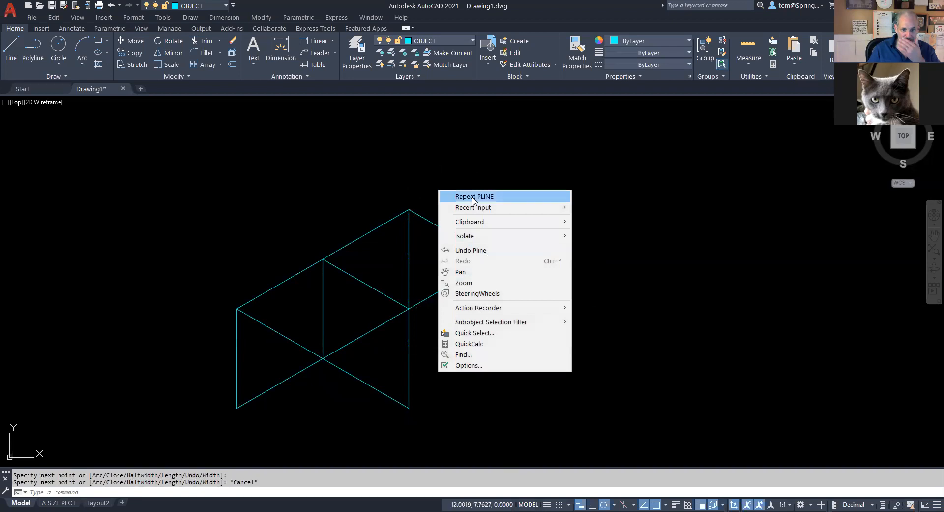
left_click(473, 196)
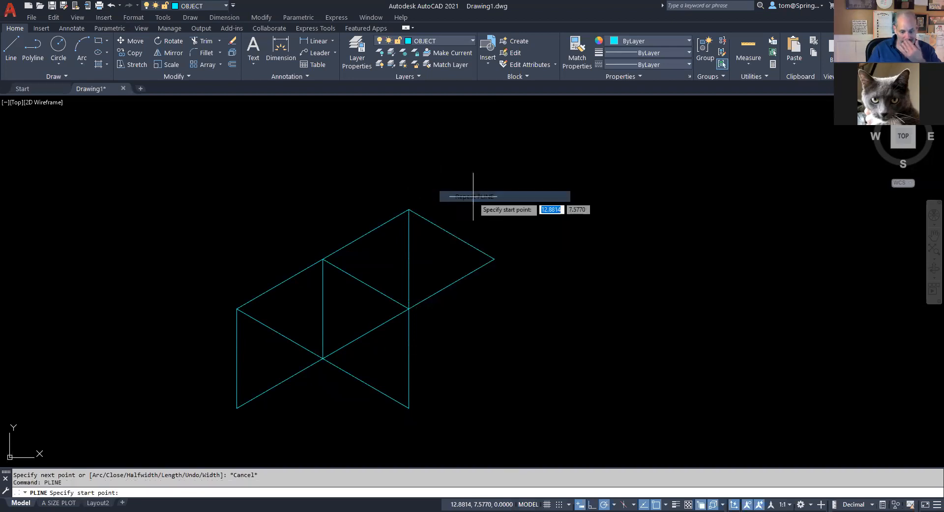
left_click(324, 257)
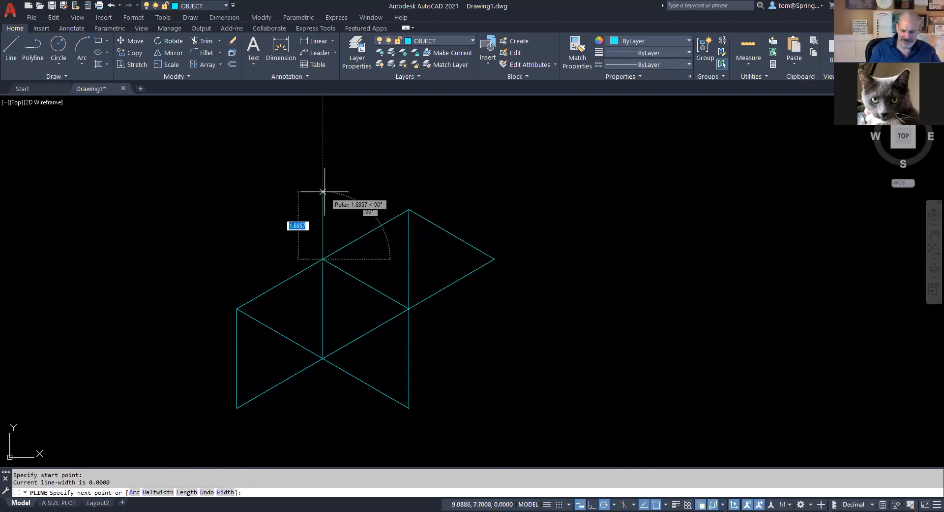
type("2.5")
key("Return")
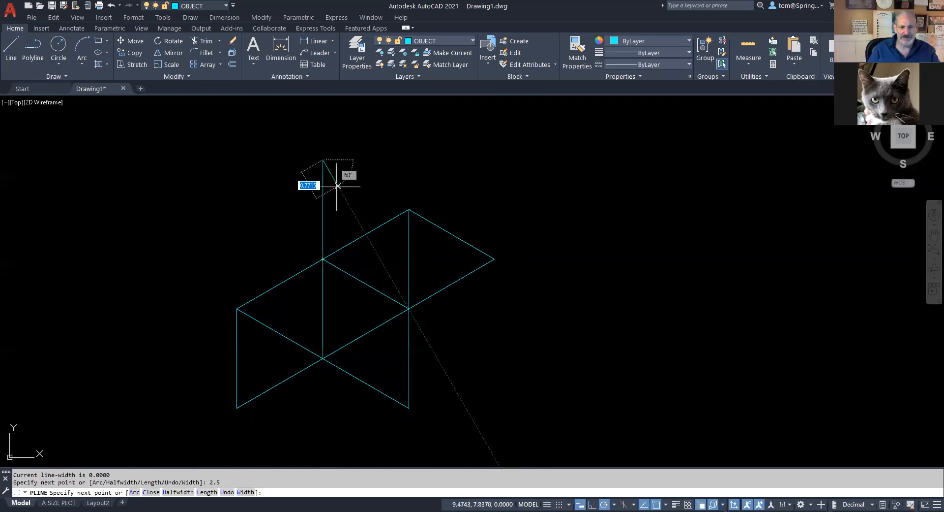
left_click(409, 209)
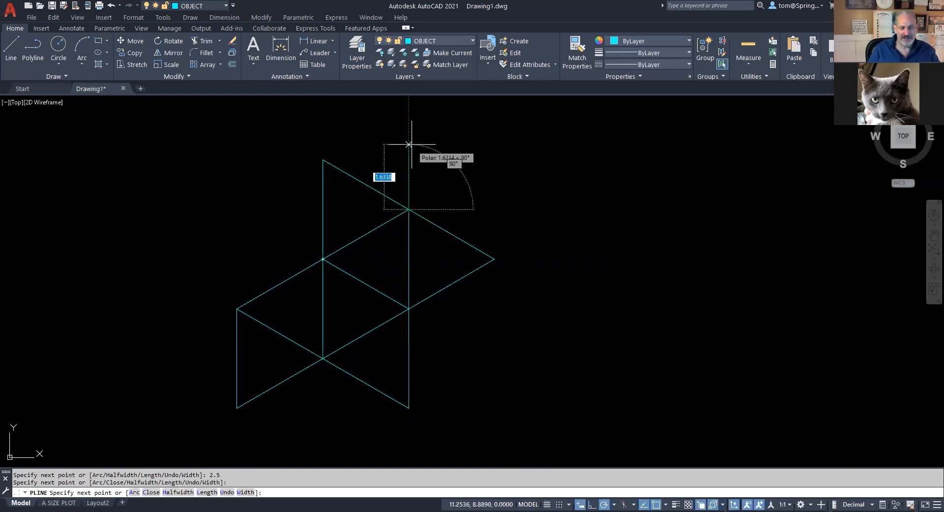
Complete the top triangle by continuing the polyline 2.5 at 90° and back to the upper-left vertex
type("2.5")
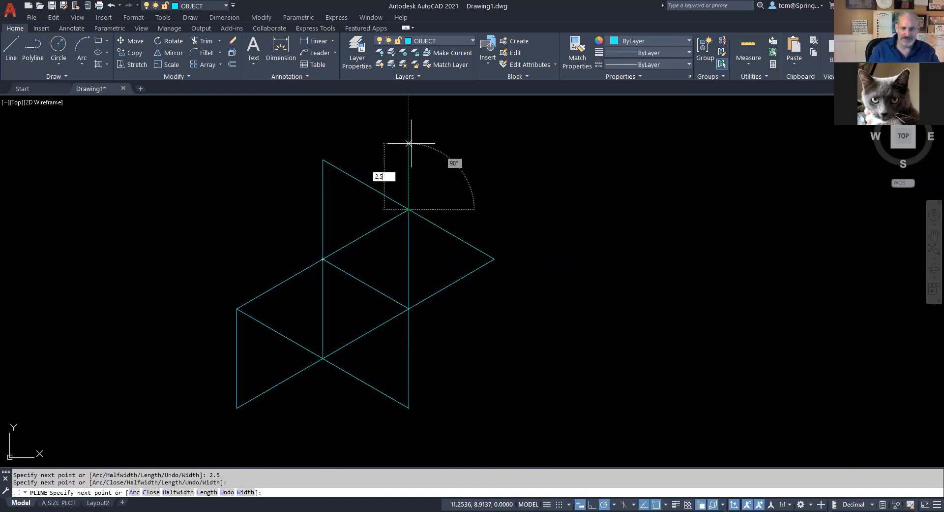
key("Return")
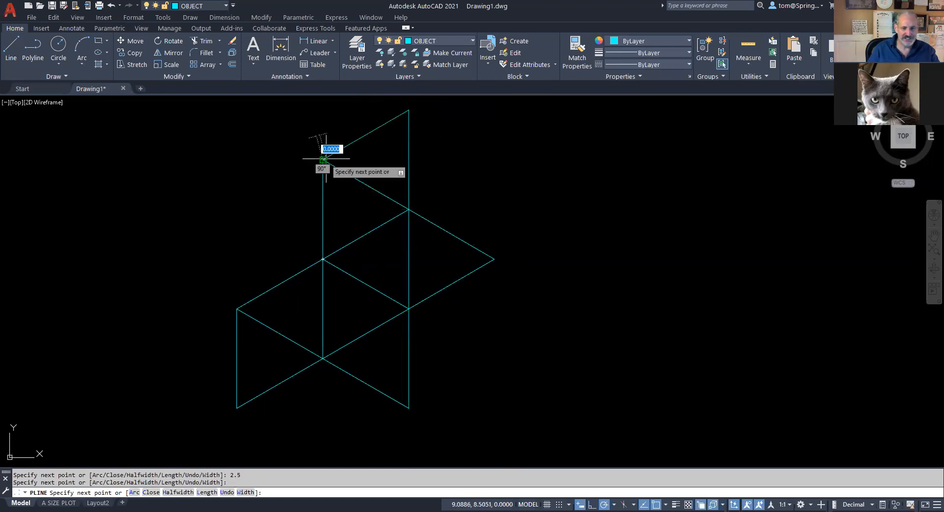
key("Escape")
middle_click_drag(498, 195, 524, 202)
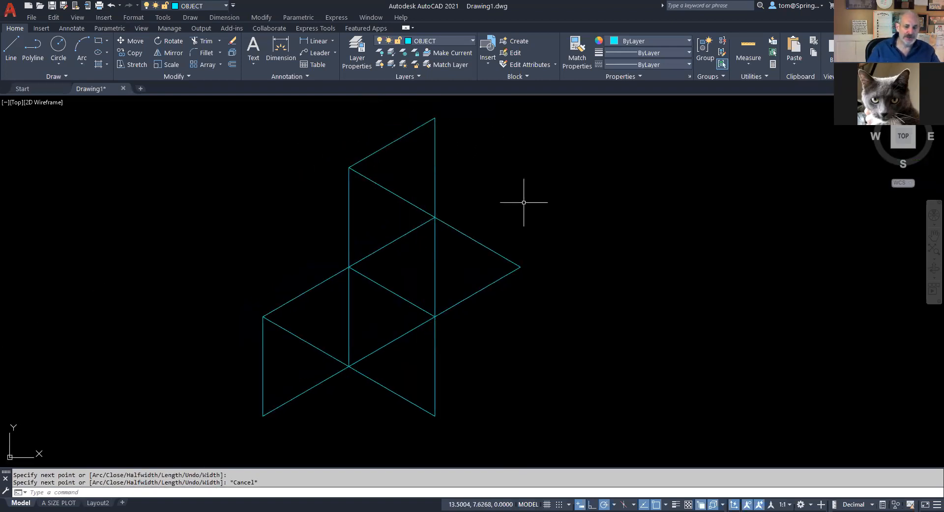
left_click(493, 251)
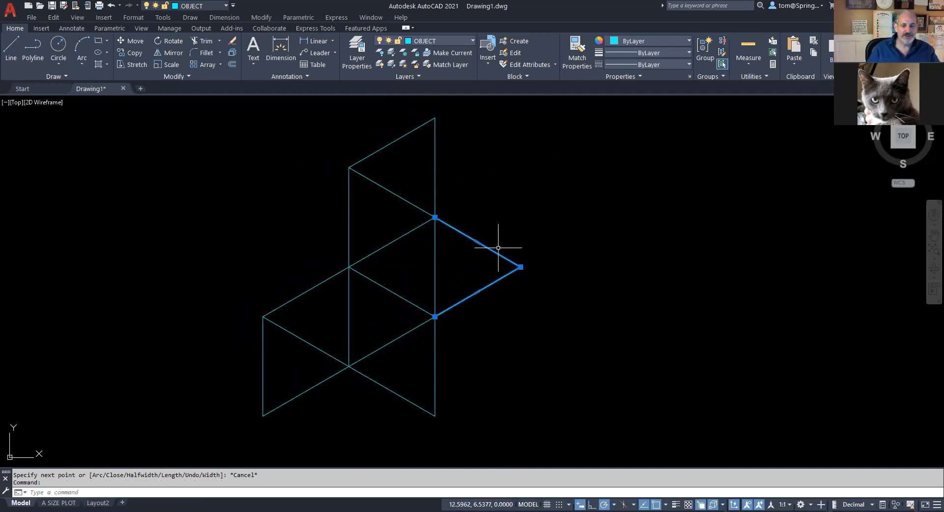
mouse_move(520, 267)
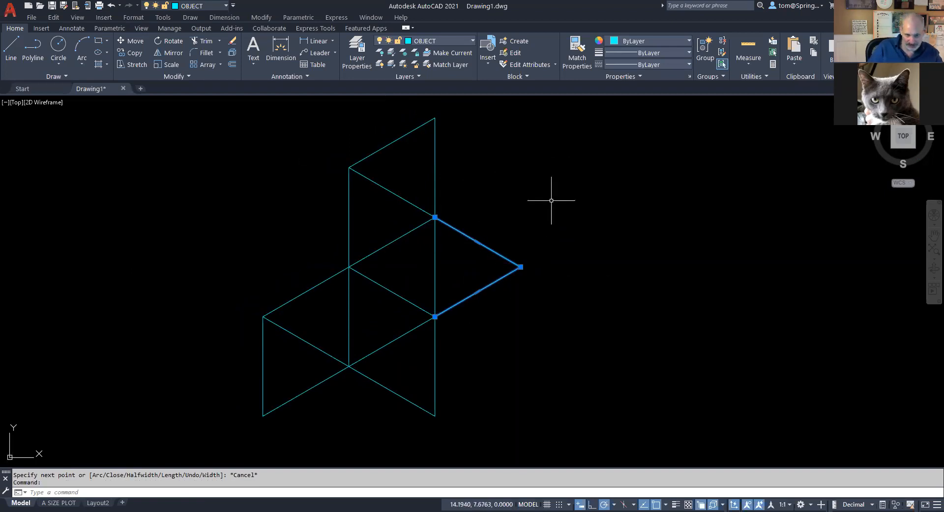
key("Escape")
Draw a narrow tab on the right triangle's upper edge with a polyline from its outer vertex, 0.25 at 90°, 2.25 at 150°, ending at the inner vertex
left_click(36, 52)
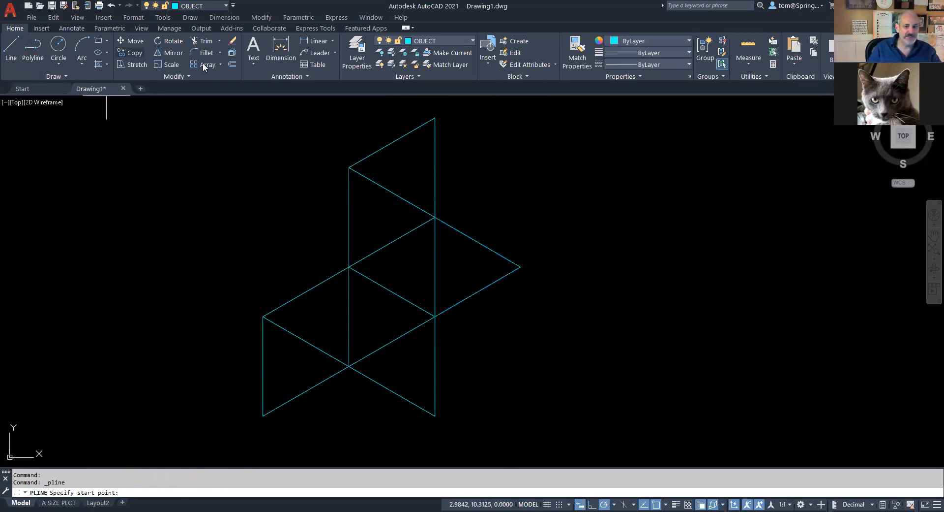
left_click(524, 265)
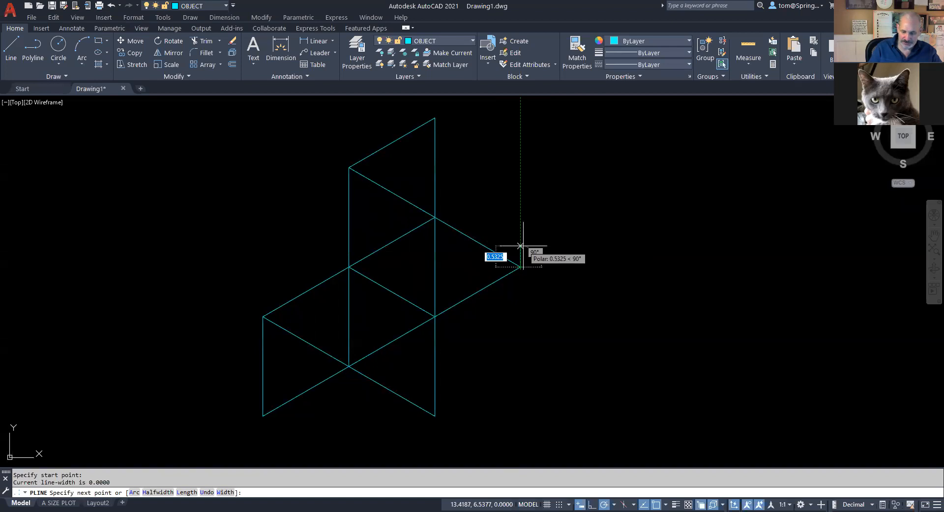
type(".25")
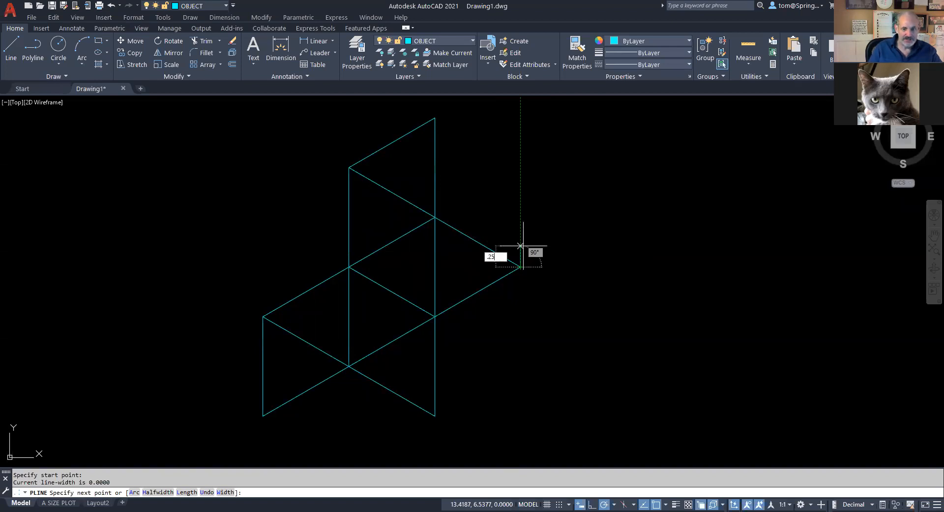
key("Return")
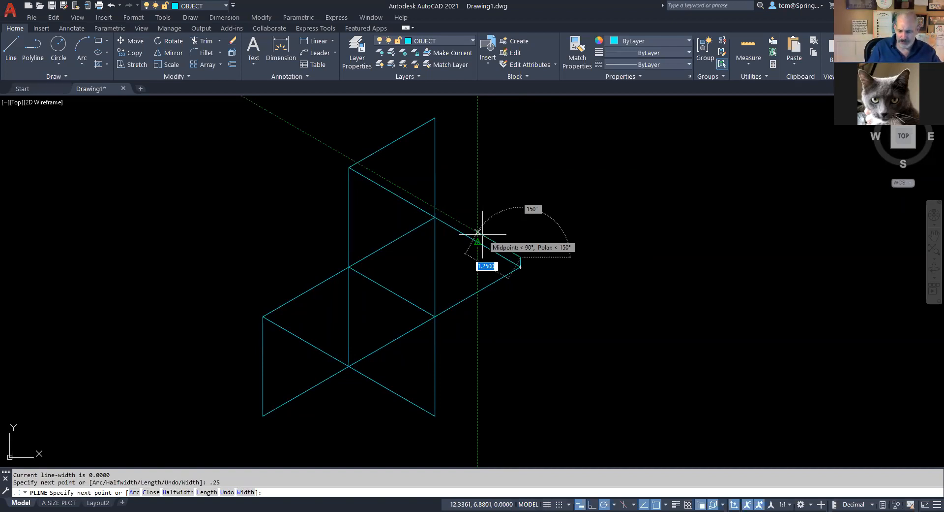
type("2.25")
key("Return")
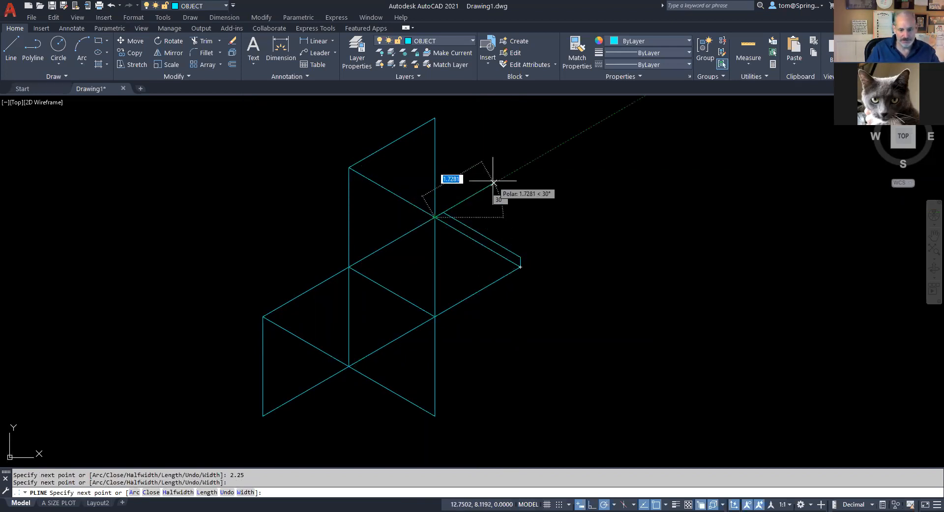
Draw a narrow tab on the top triangle's upper edge with a polyline from its topmost vertex, 0.25 at 150°, 2.25 at 210°, ending at the upper-left vertex
key("Escape")
right_click(492, 158)
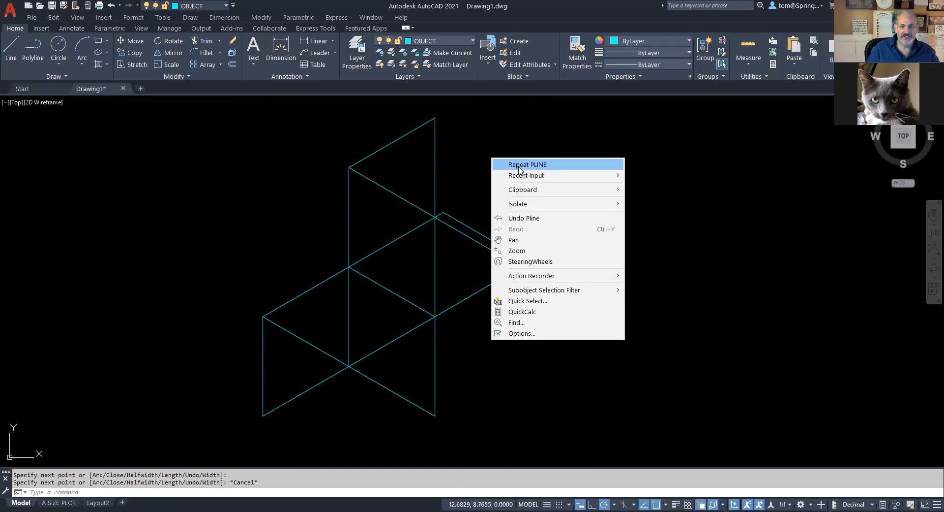
left_click(513, 169)
left_click(435, 118)
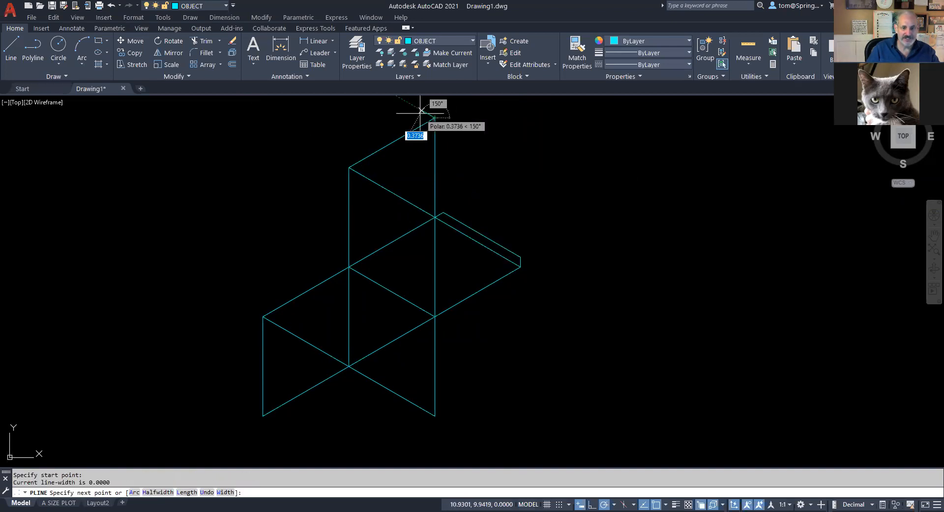
type(".25")
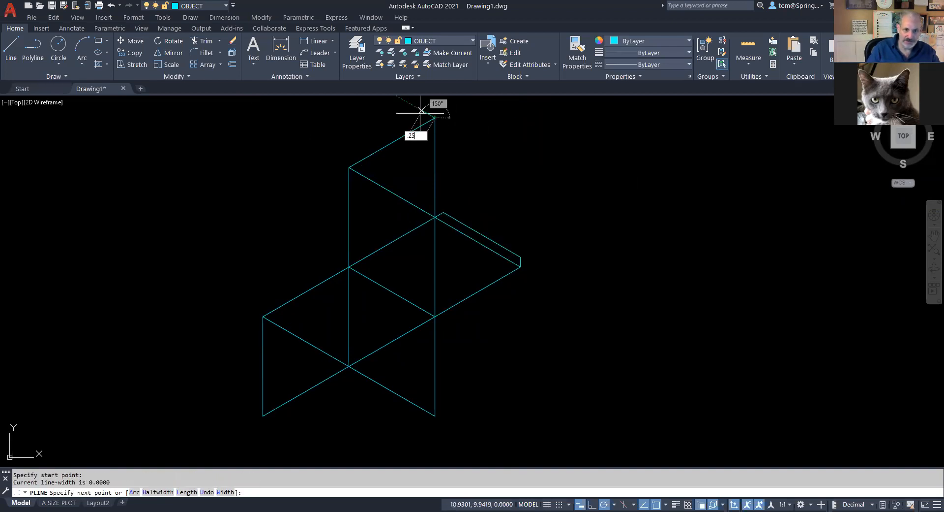
key("Return")
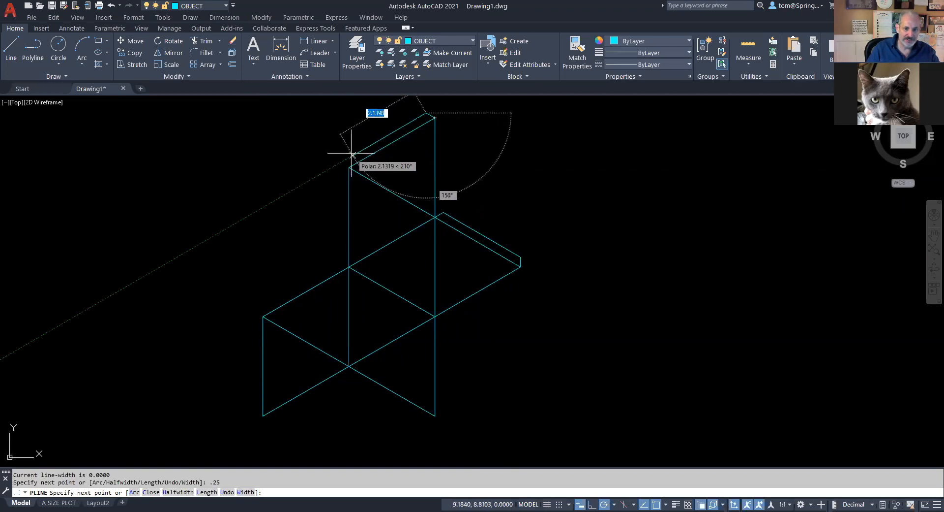
type("2.2")
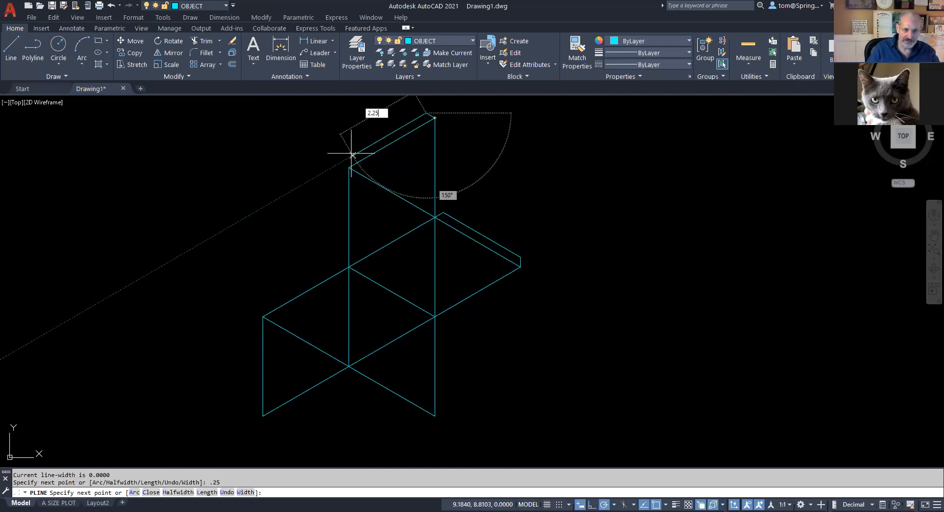
type("5")
key("Return")
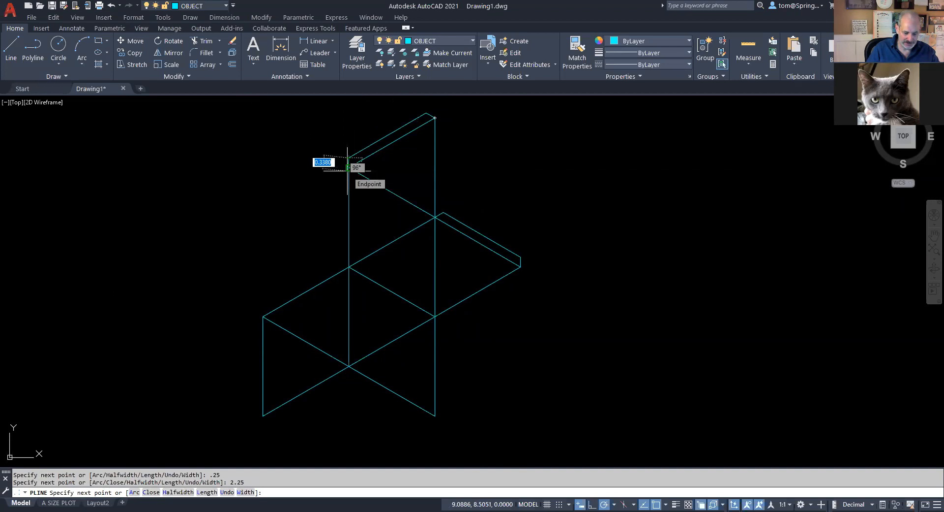
left_click(348, 168)
Continue the polyline 0.25 at 210°, 2.25 at 270° and back to the vertex below to form a tab on the upper-left vertical edge
type(".25")
key("Return")
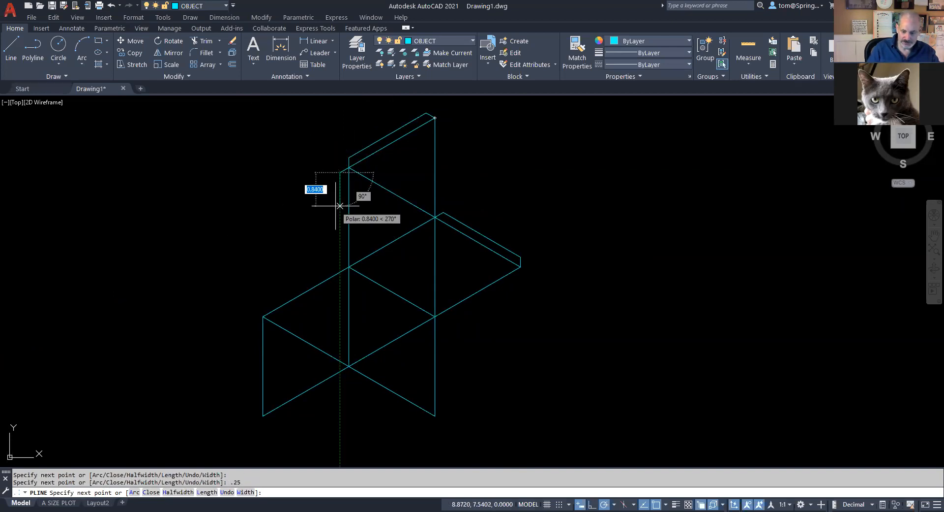
type("2.25")
key("Return")
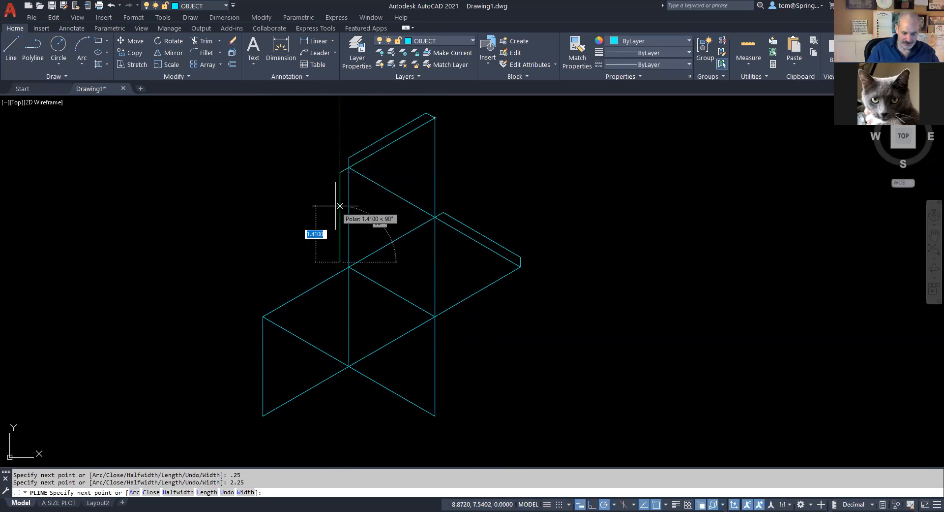
key("Escape")
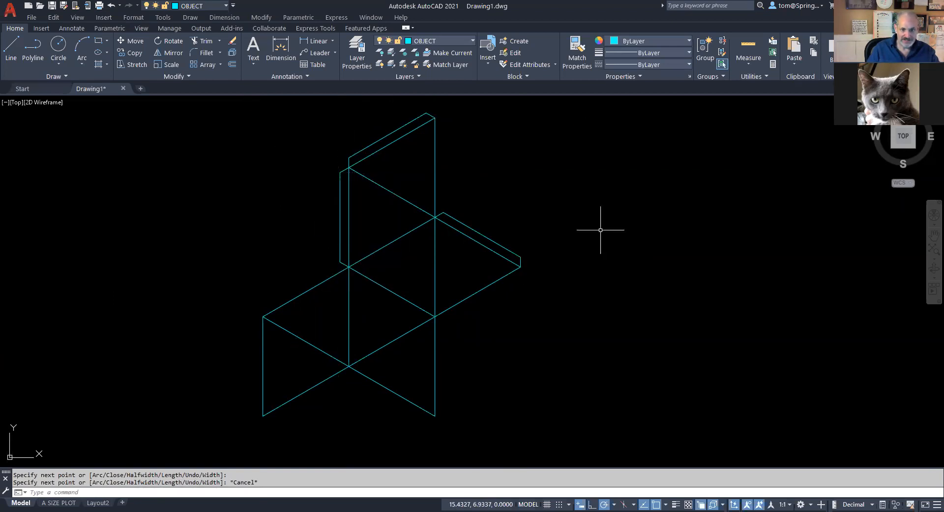
Draw a tab on the lower-right triangle's bottom edge with a polyline from its left vertex, 0.25 at 270°, 2.25 at 330°, ending at its lowest vertex
right_click(597, 204)
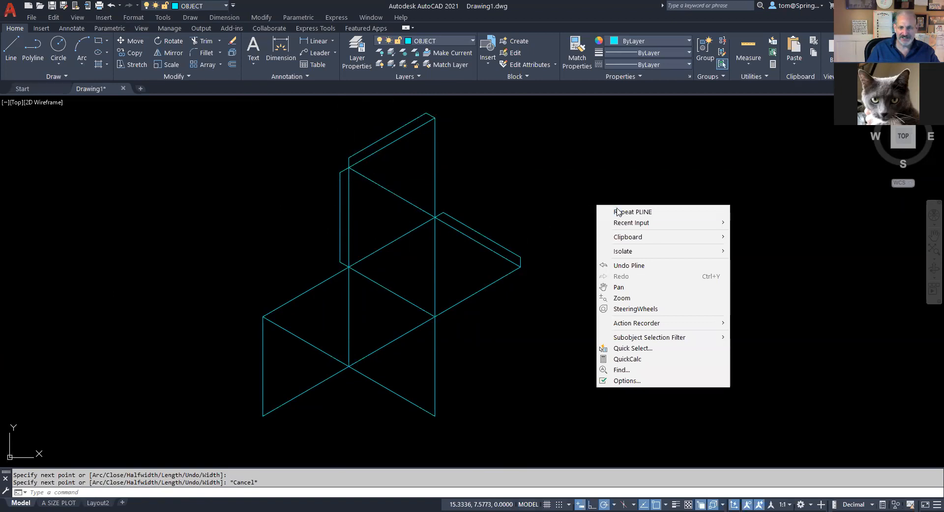
left_click(614, 208)
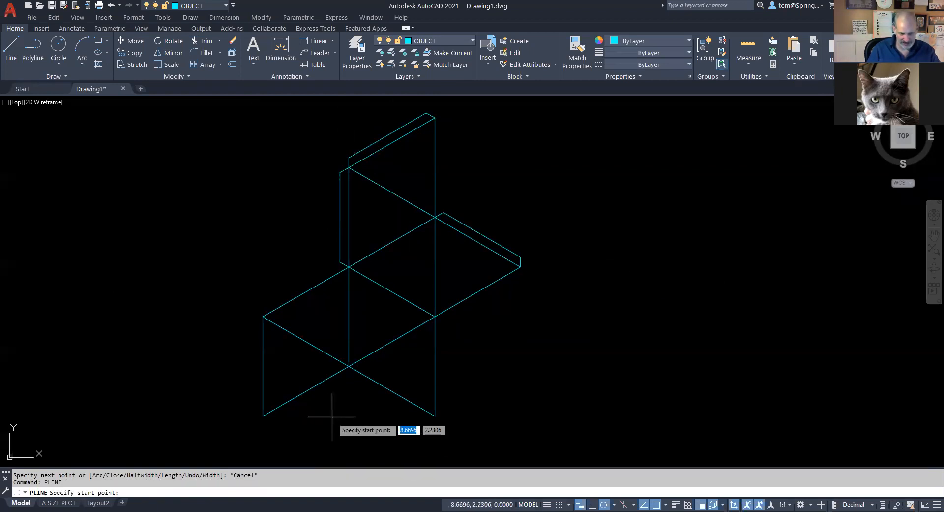
left_click(349, 366)
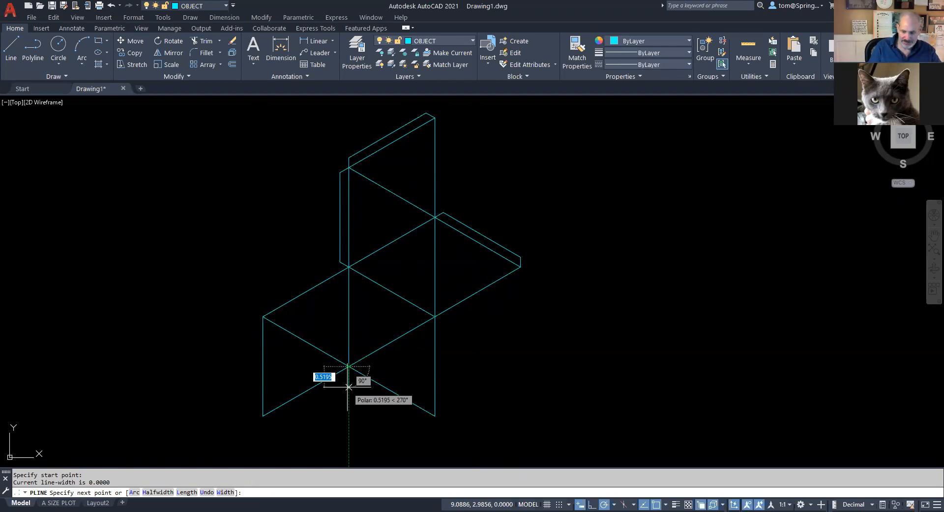
type(".25")
key("Return")
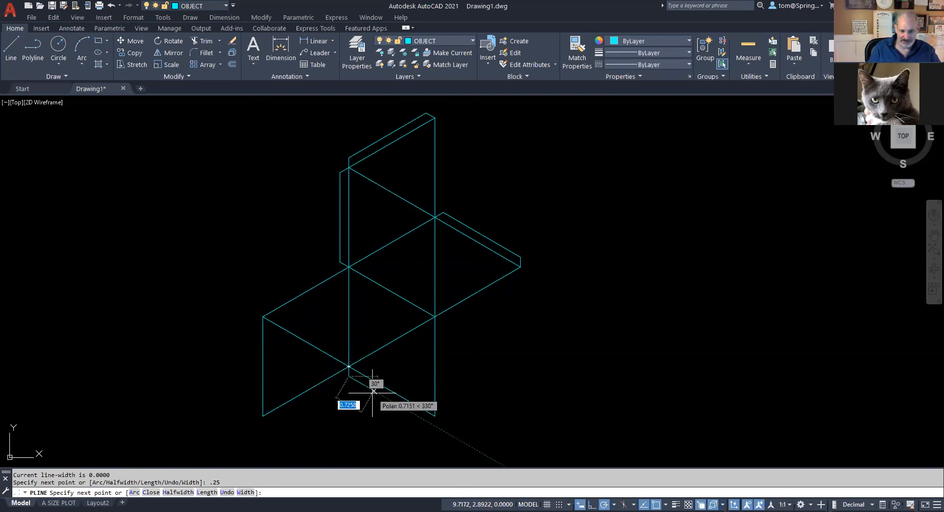
type("2.25")
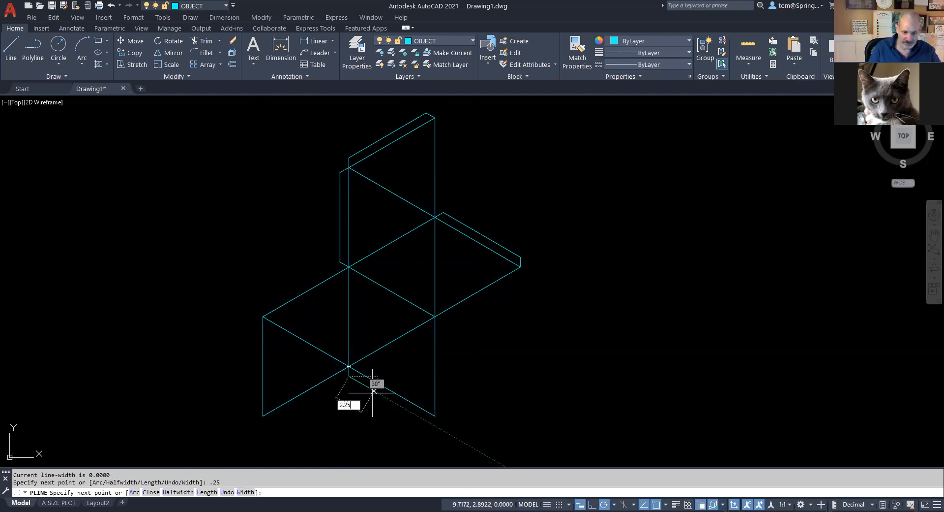
key("Return")
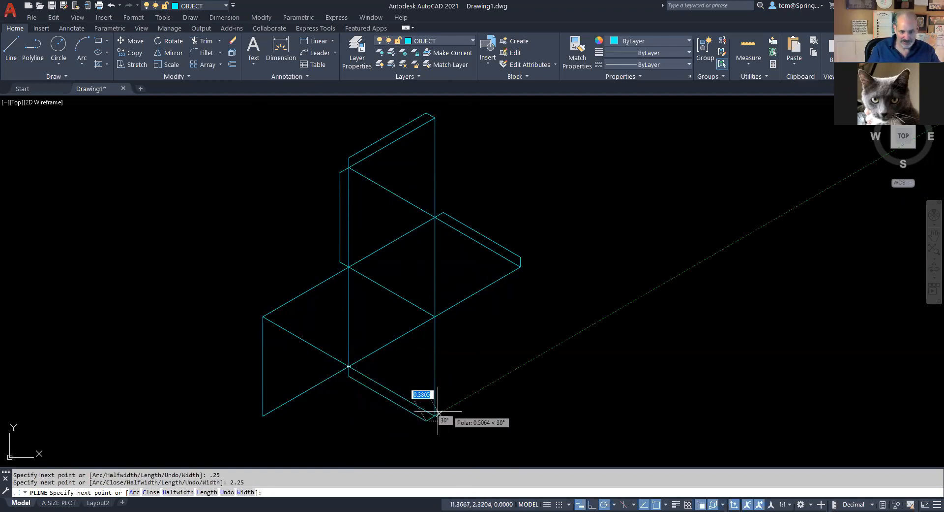
key("Escape")
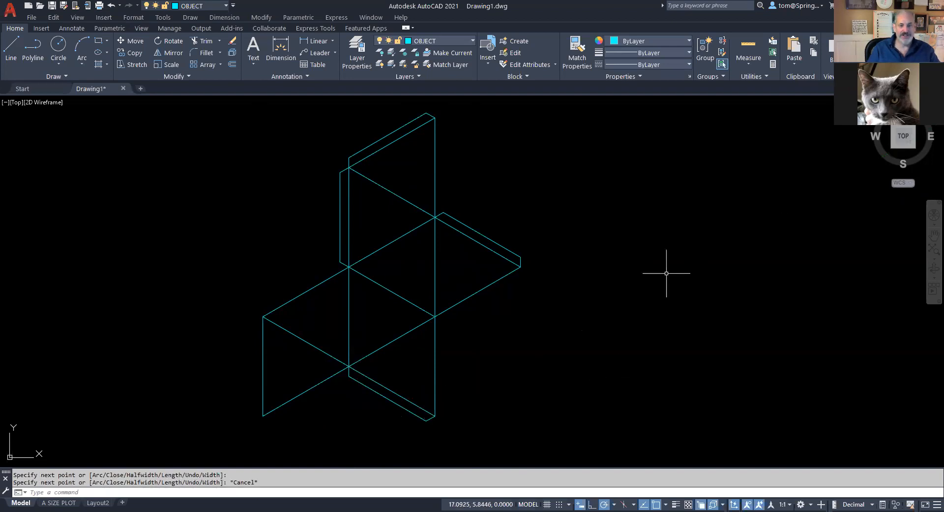
Make the DIMENSIONS layer current and place a vertical linear dimension to the left of the lower-left triangle's vertical edge
middle_click_drag(657, 275, 671, 277)
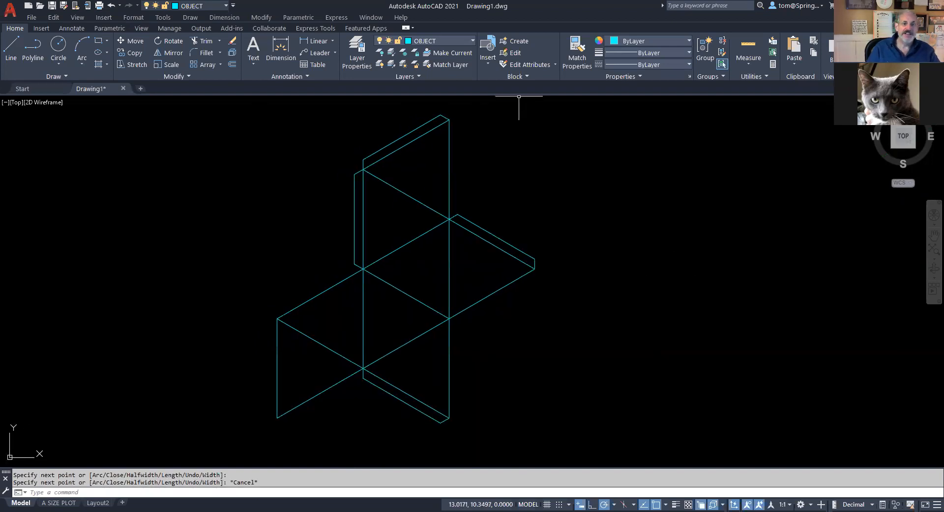
left_click(473, 39)
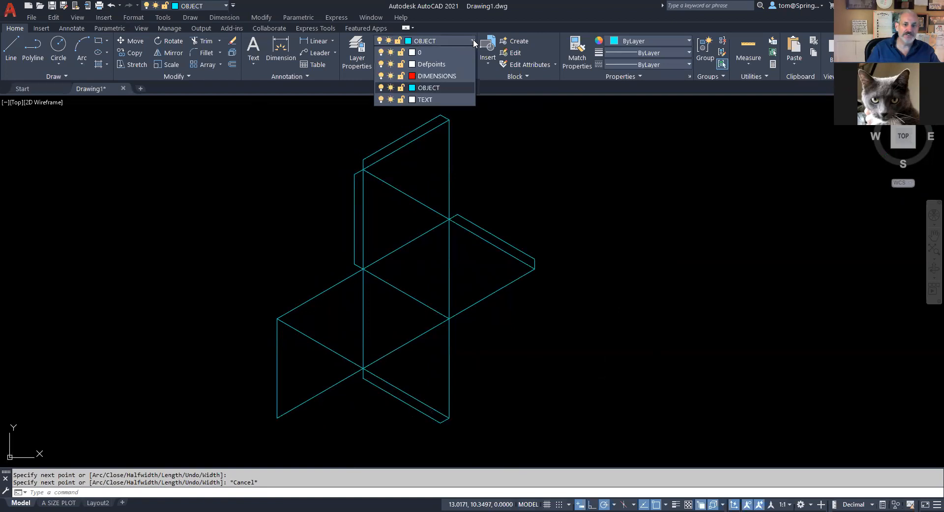
left_click(425, 76)
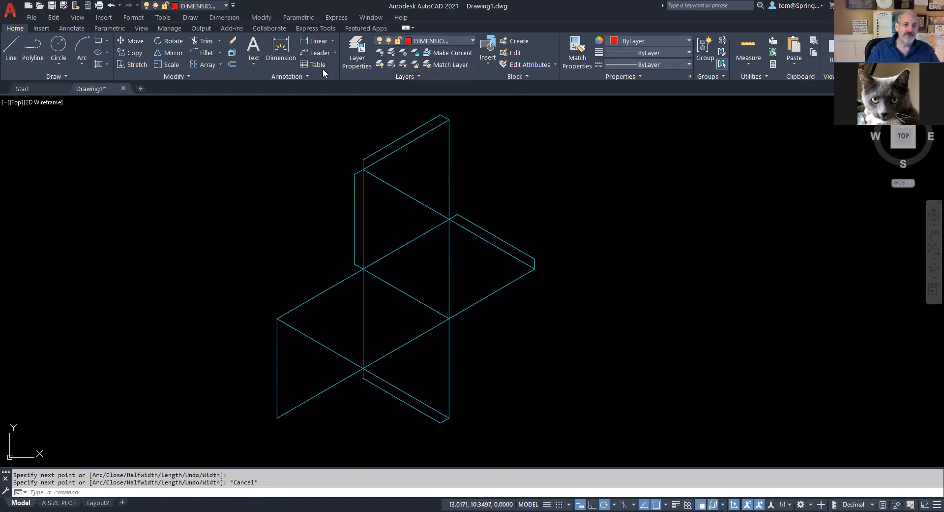
left_click(313, 41)
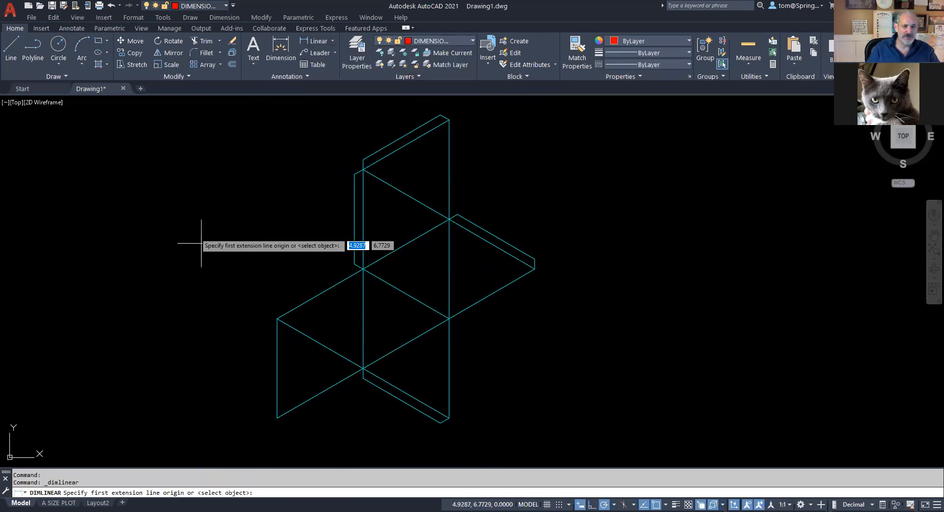
left_click(277, 318)
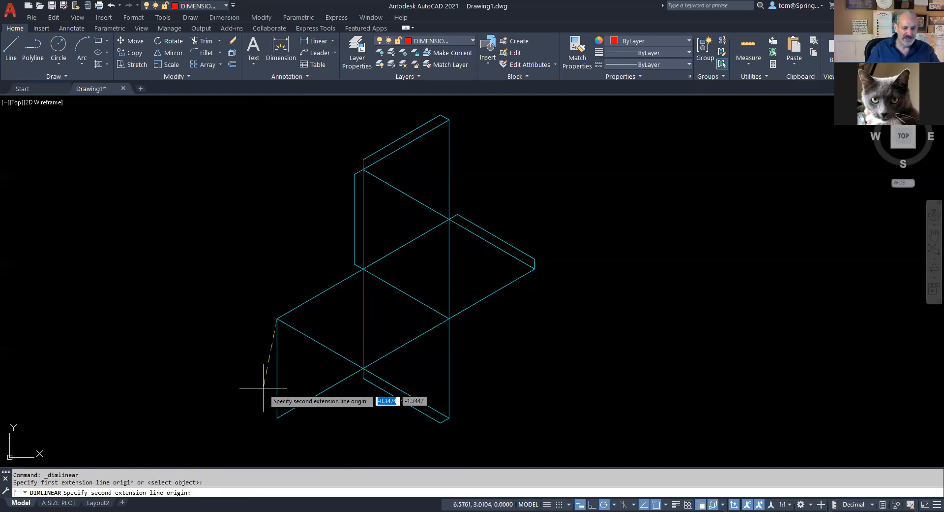
left_click(276, 418)
left_click(241, 416)
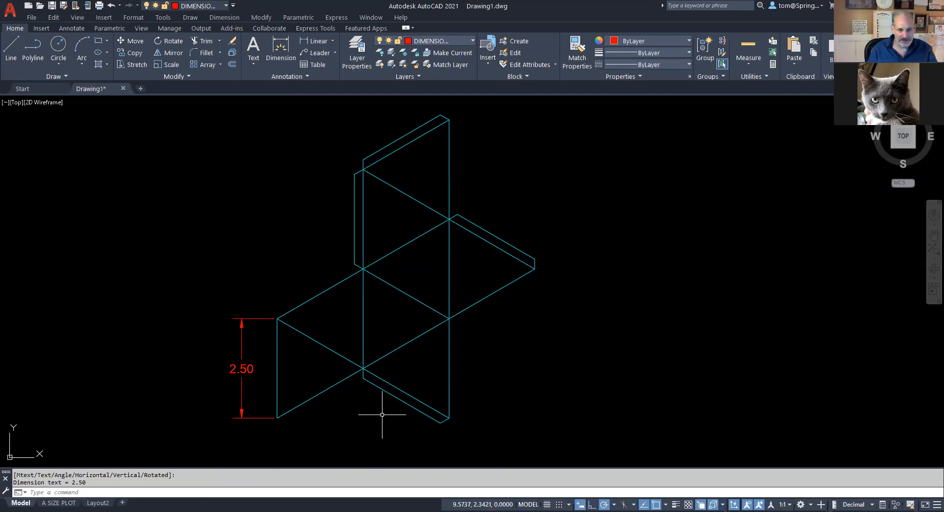
Append "TYP." to the text of the lower-left triangle's vertical dimension
left_click(242, 368)
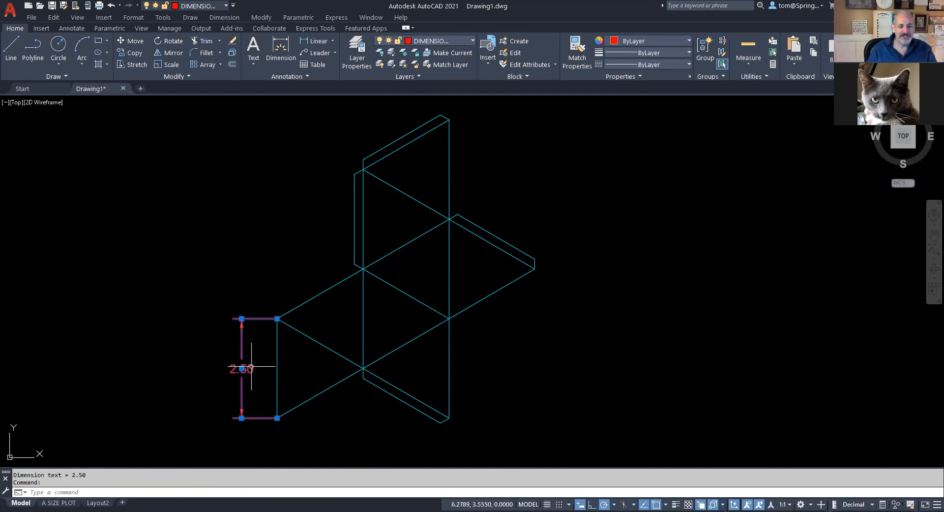
double_click(242, 368)
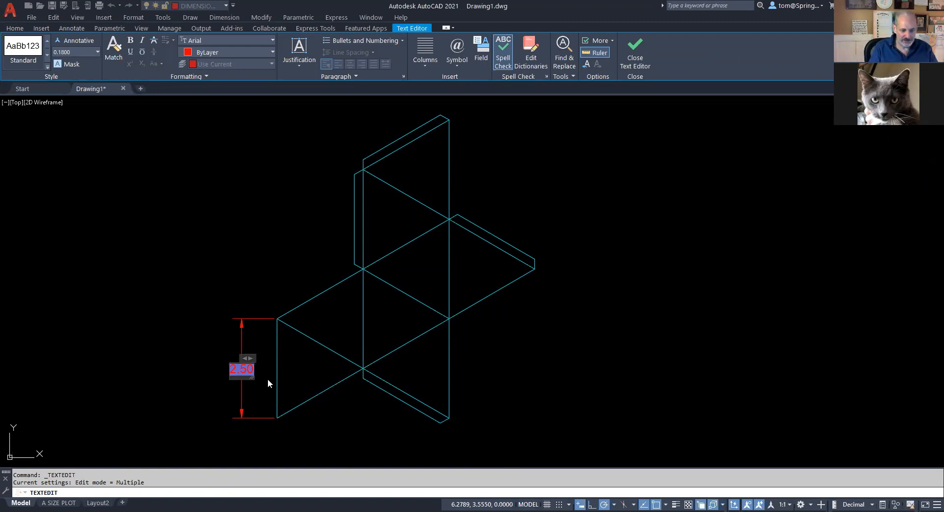
type("TYP")
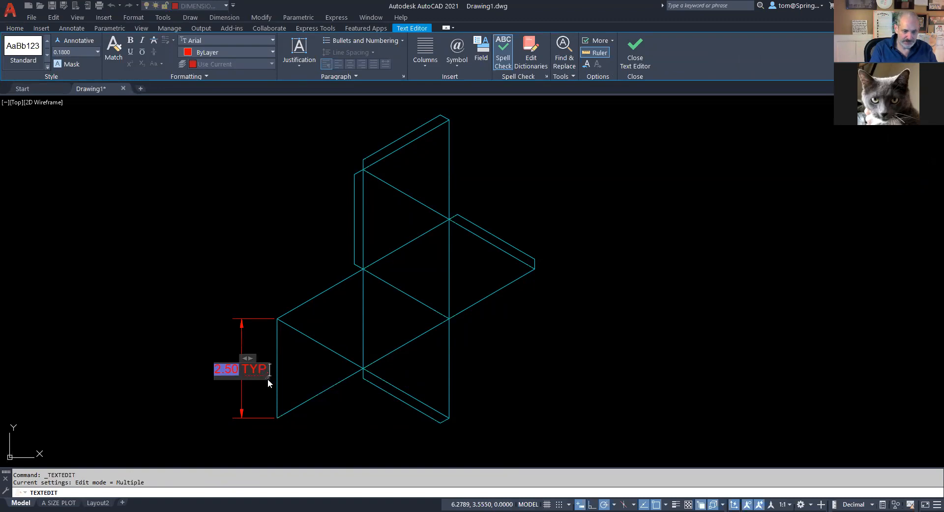
left_click(234, 244)
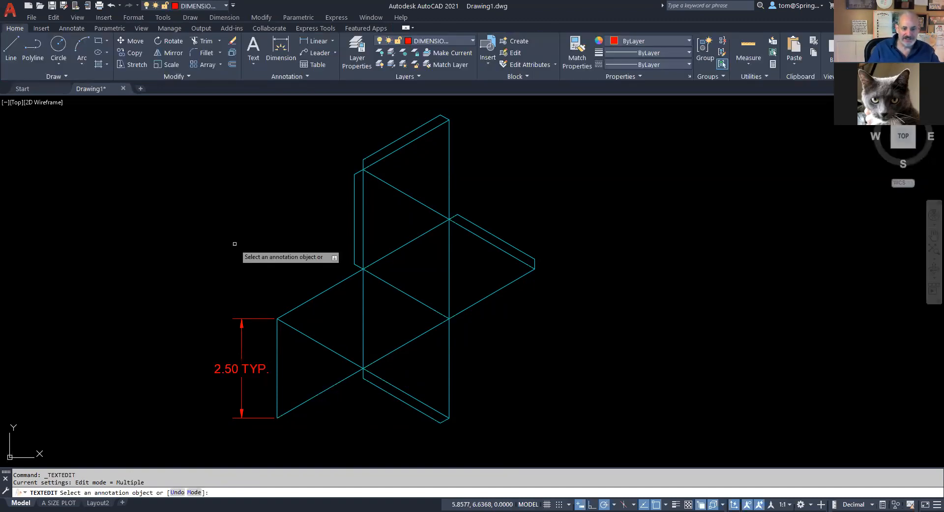
key("Escape")
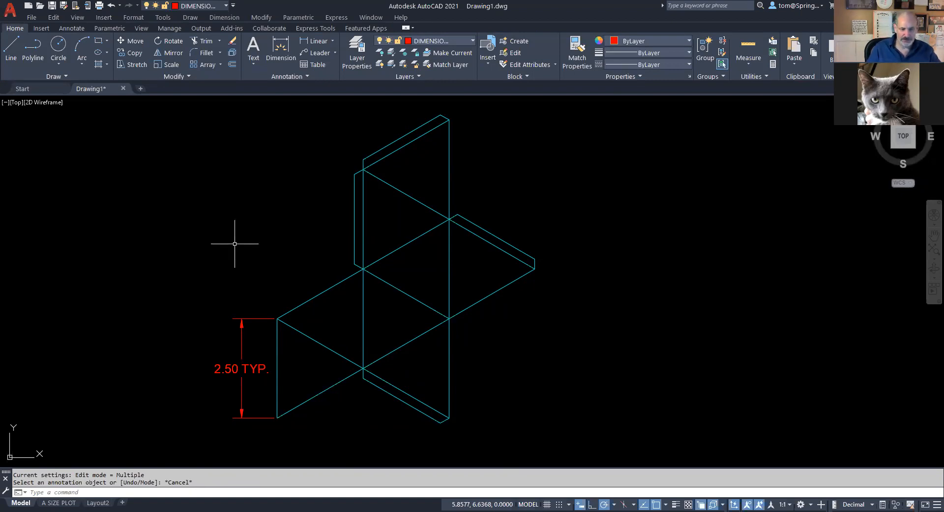
Add a vertical linear dimension for the short end of the tab on the right triangle, placed to its right
left_click(313, 43)
left_click(535, 259)
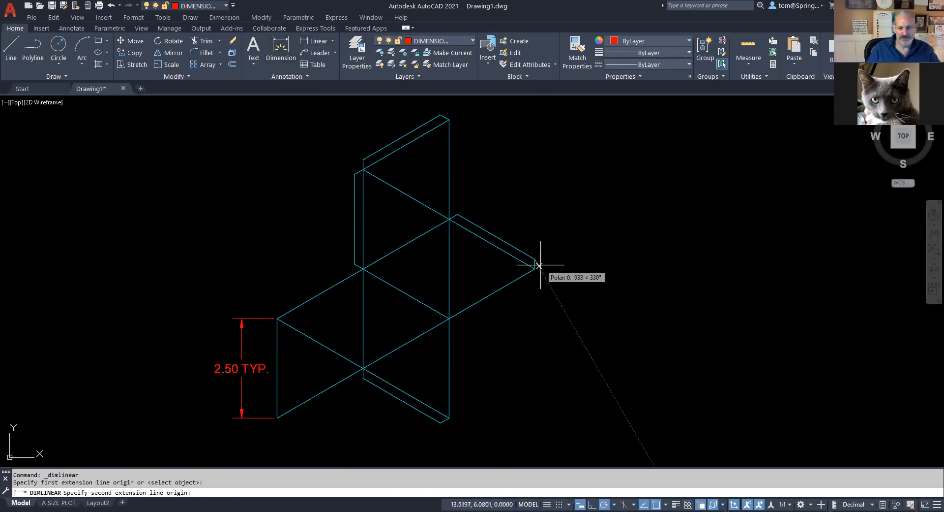
left_click(534, 268)
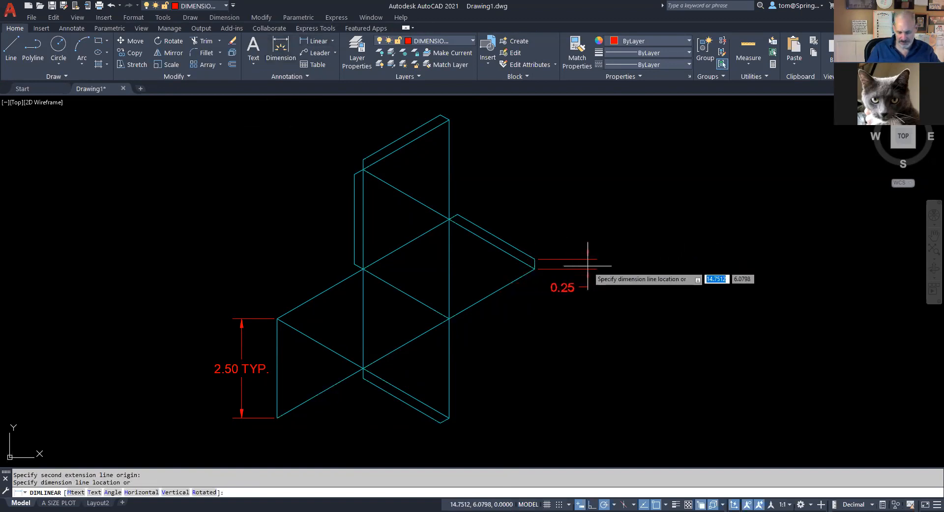
left_click(588, 266)
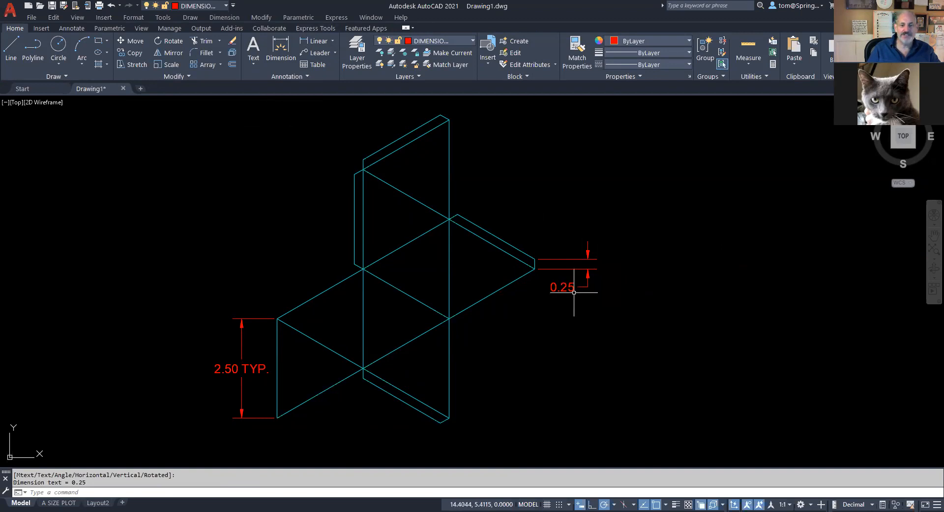
Move the tab dimension's text above its extension lines, bringing the dimension line closer to the tab
left_click(573, 271)
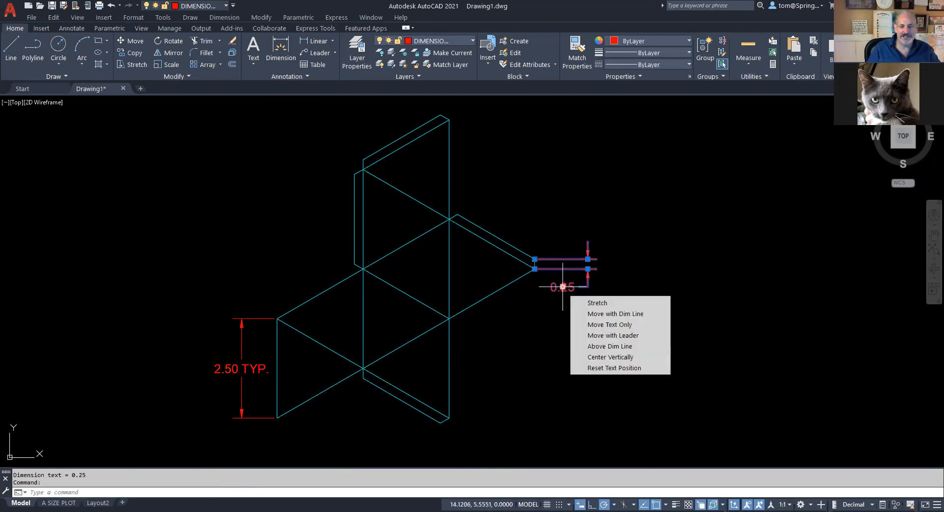
left_click(562, 287)
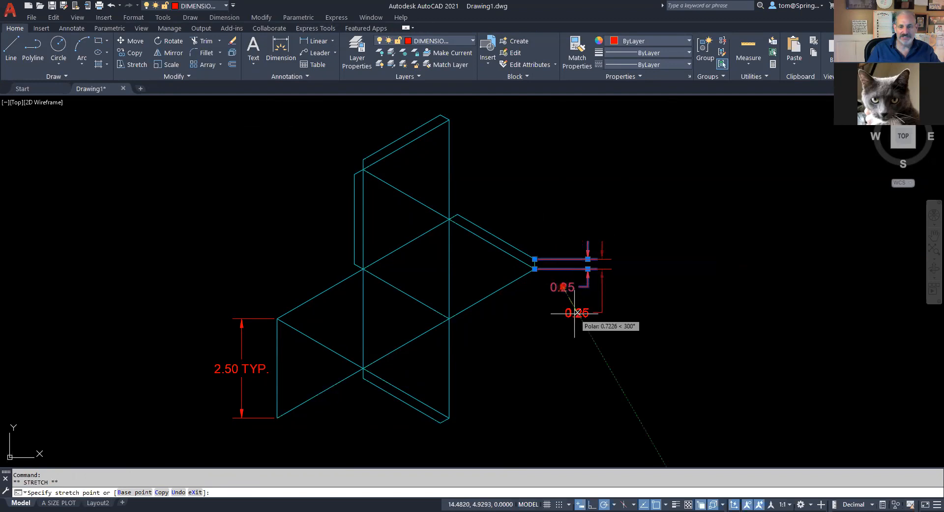
left_click(583, 230)
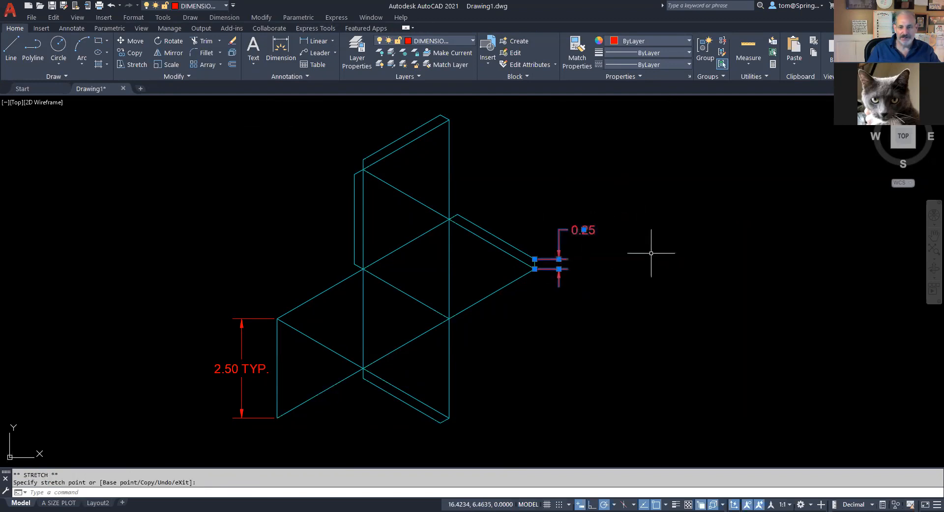
key("Escape")
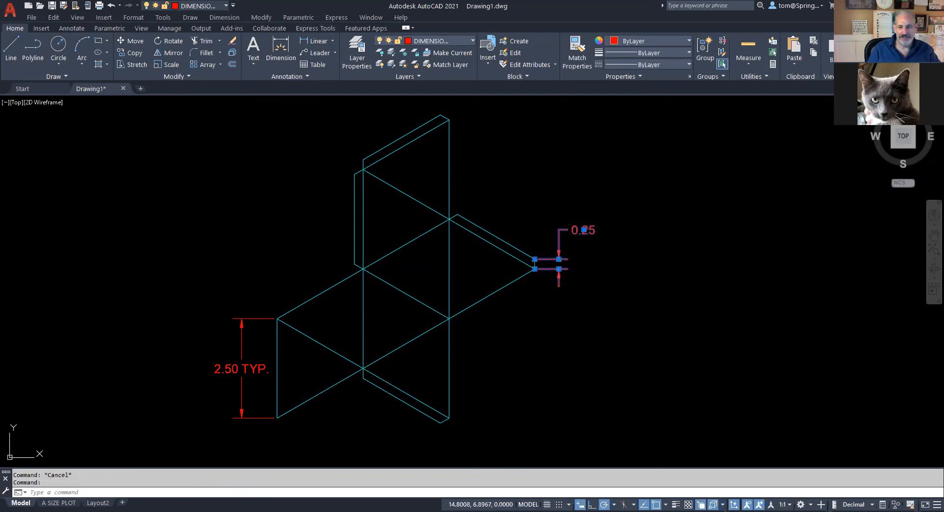
Append "TYP." to the text of the right tab's short-end dimension
double_click(584, 230)
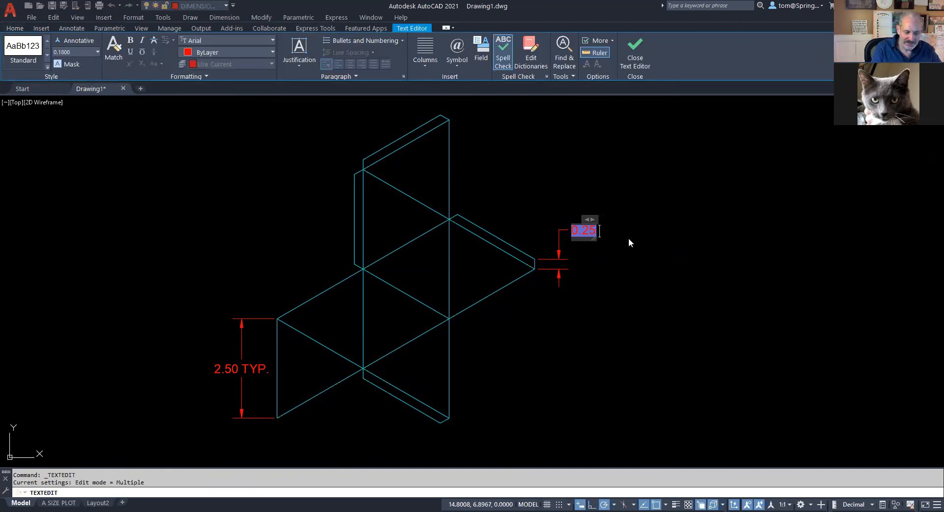
type("TYP.")
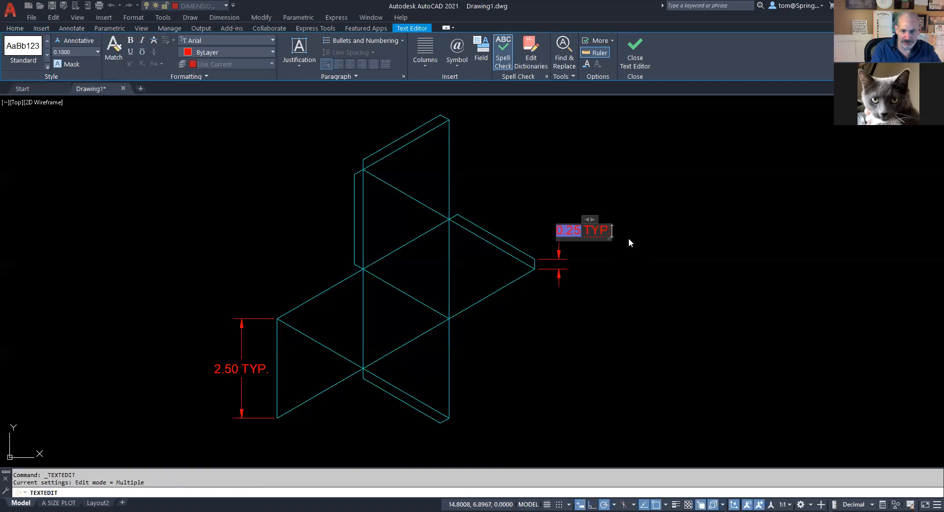
left_click(629, 238)
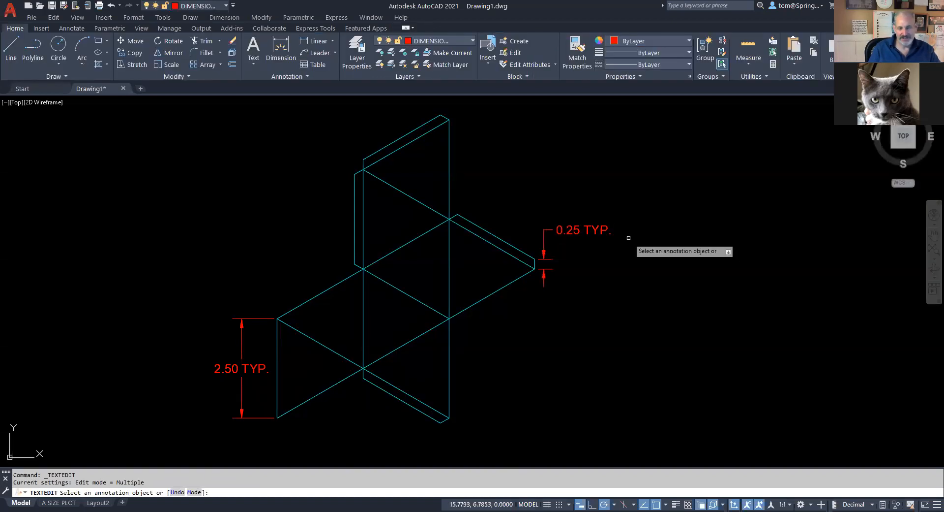
key("Escape")
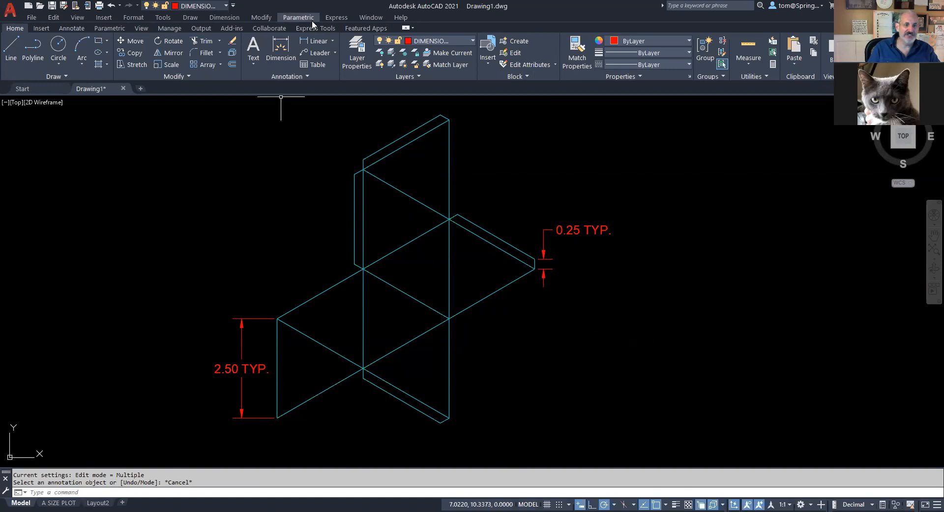
Add an angular dimension between the lower-left vertical edge and the adjoining upper sloping edge, placing its arc above their shared corner
left_click(333, 41)
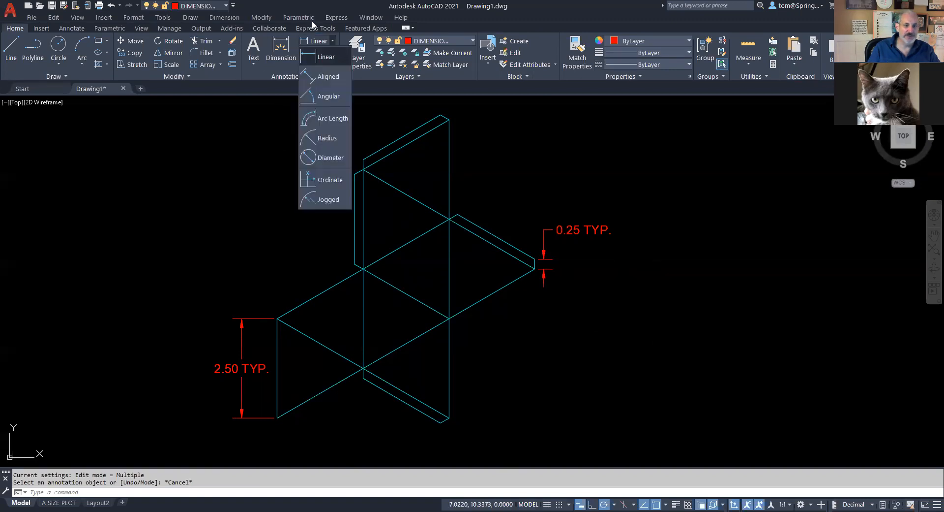
left_click(325, 97)
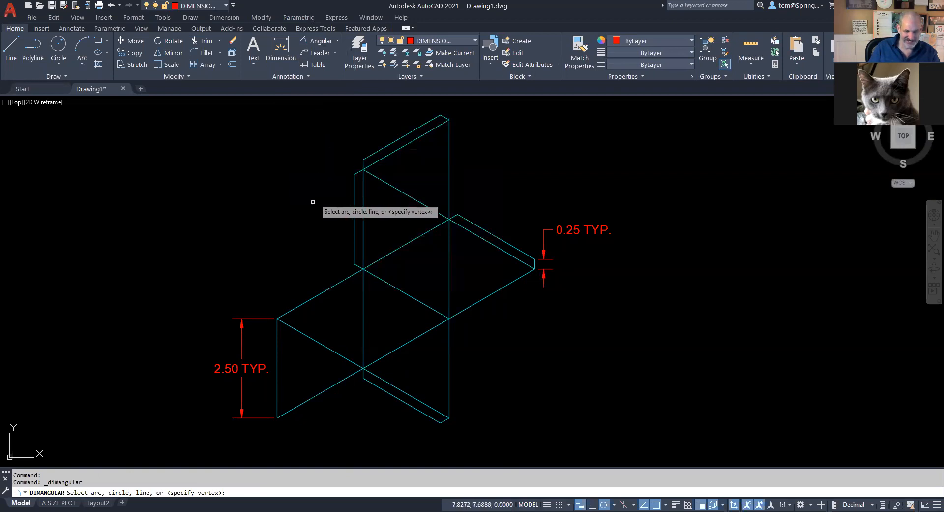
left_click(278, 335)
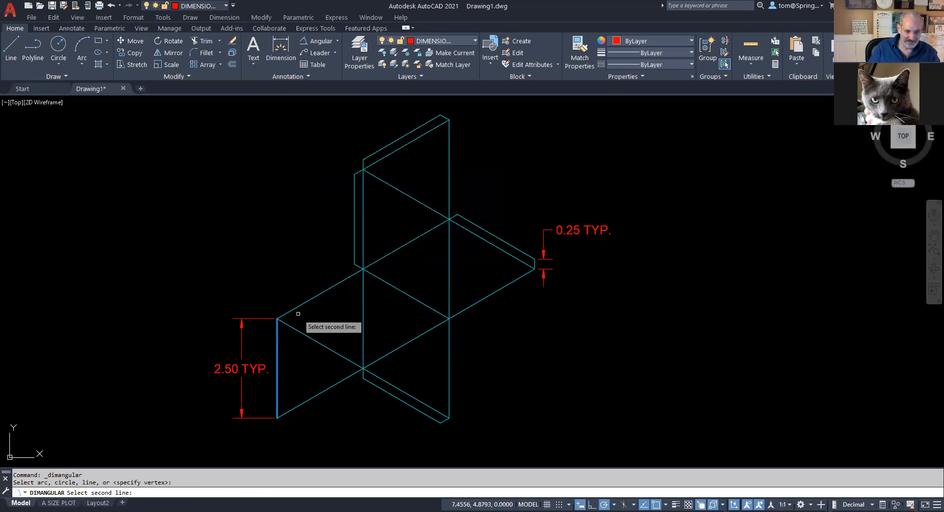
left_click(297, 306)
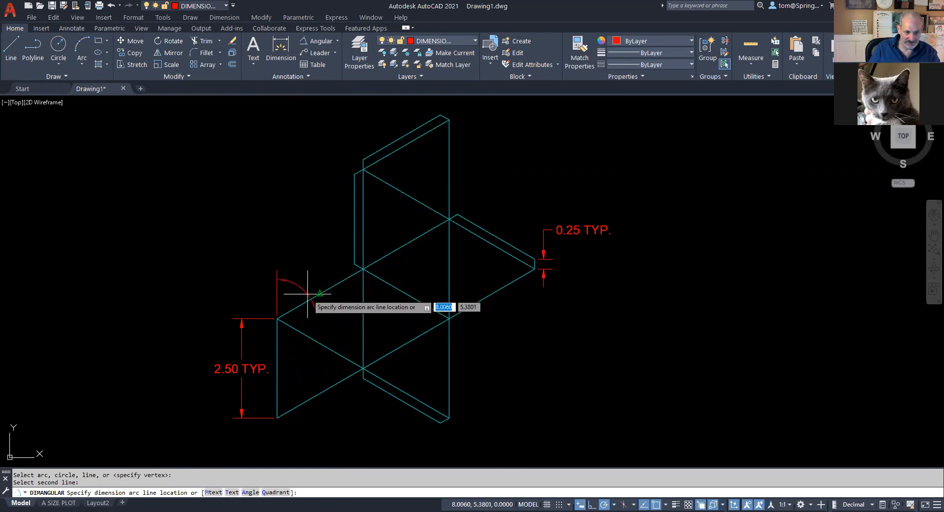
left_click(314, 295)
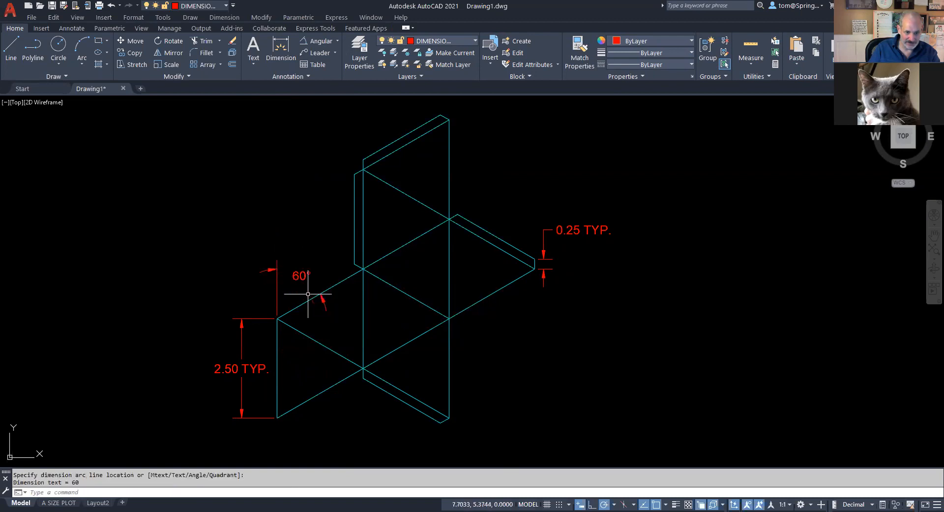
Move the angular dimension's text below the sloping edge, inside the adjacent triangle, so the arc runs clear between its arrowheads
left_click(305, 278)
left_click(308, 280)
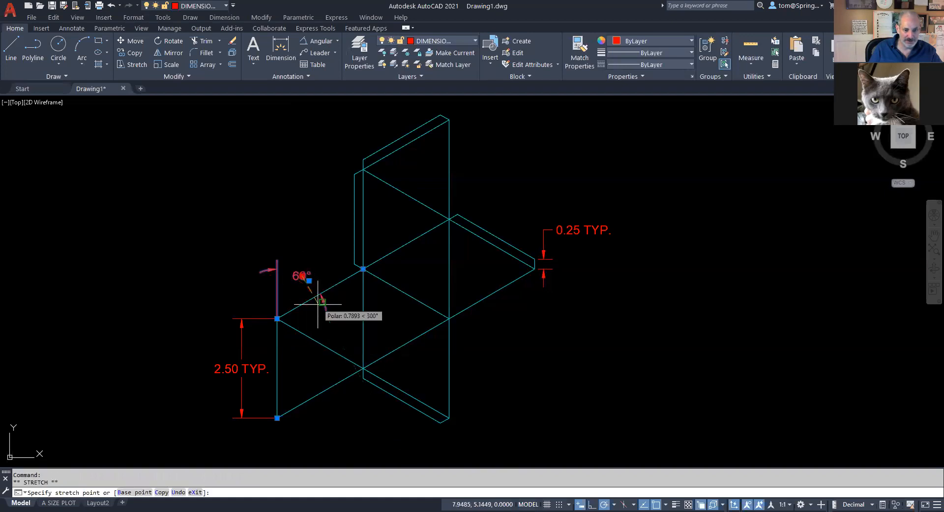
left_click(319, 309)
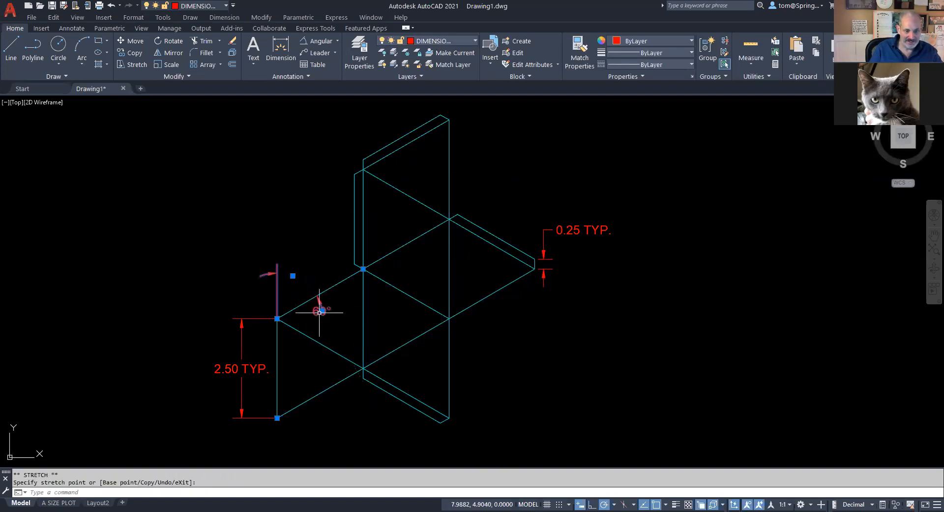
right_click(344, 319)
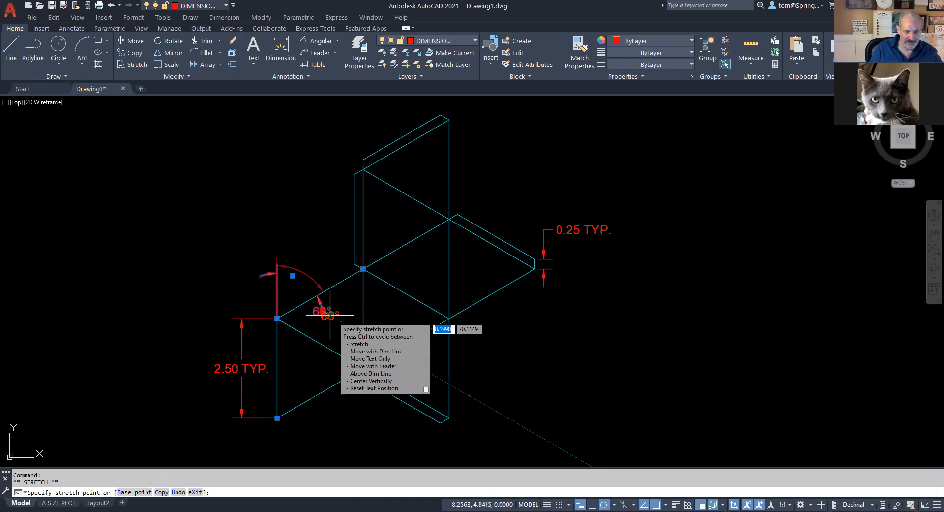
key("Escape")
left_click(328, 315)
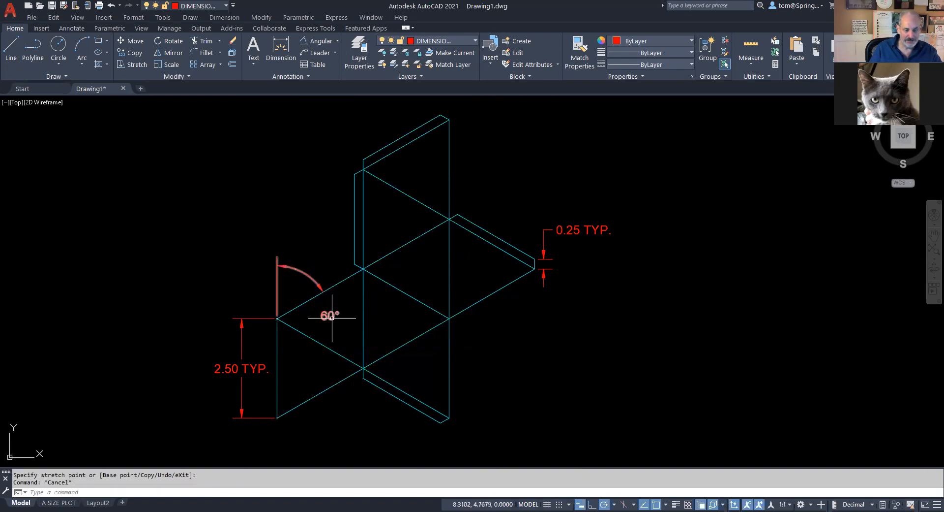
Append "TYP." to the angular dimension's text
double_click(329, 316)
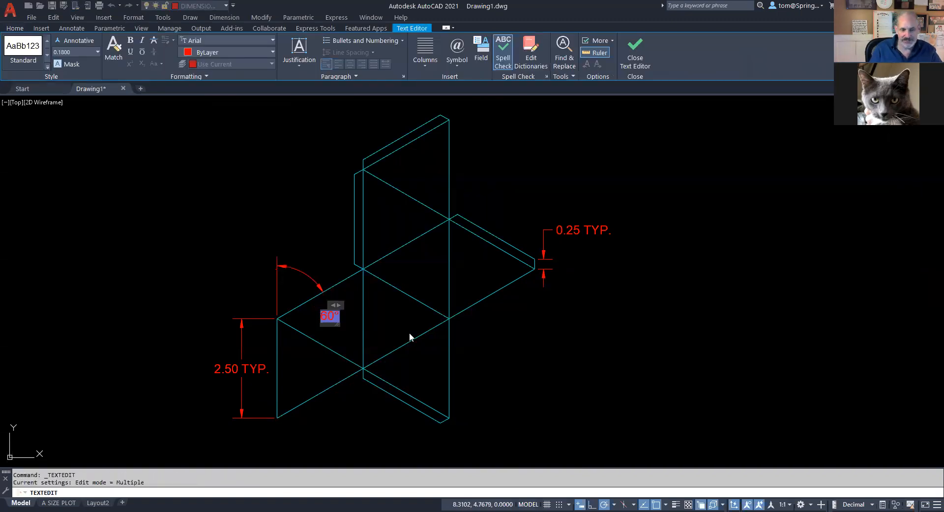
type("TYP")
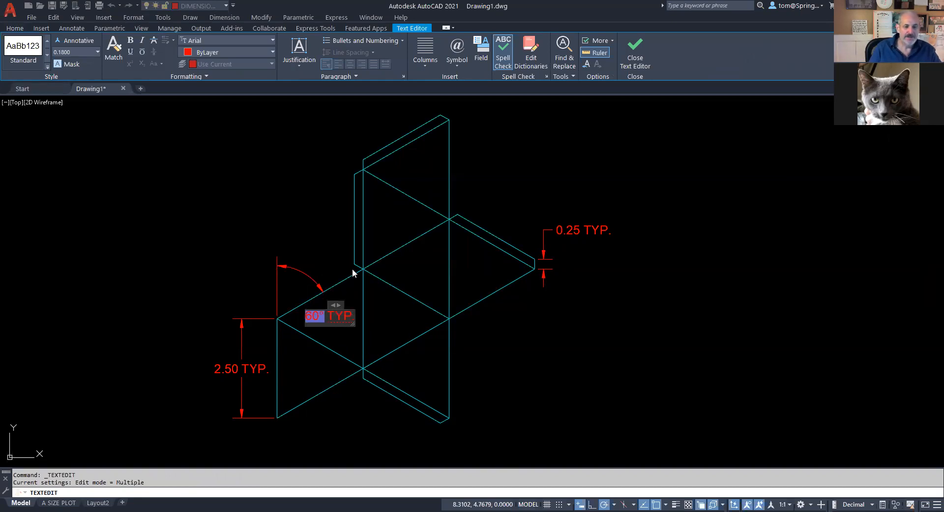
type(".")
left_click(303, 211)
key("Escape")
Make the TEXT layer current and add the multiline text title "DRAWING E" centrally beneath the flat pattern
scroll(590, 362, "down", 3)
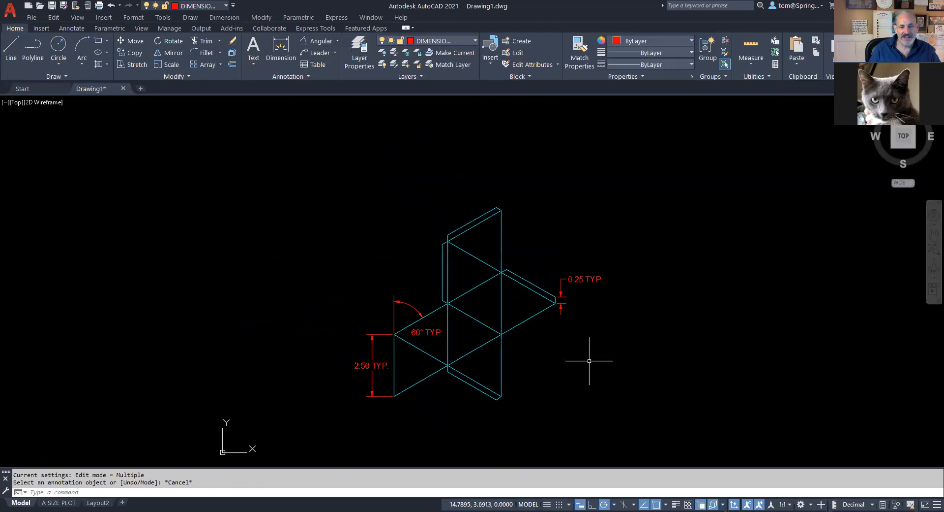
middle_click_drag(588, 362, 556, 322)
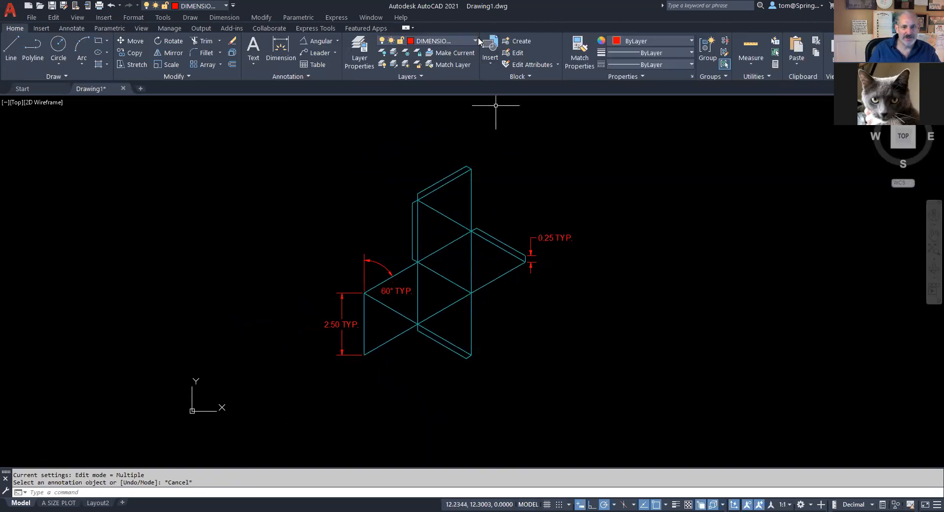
left_click(475, 41)
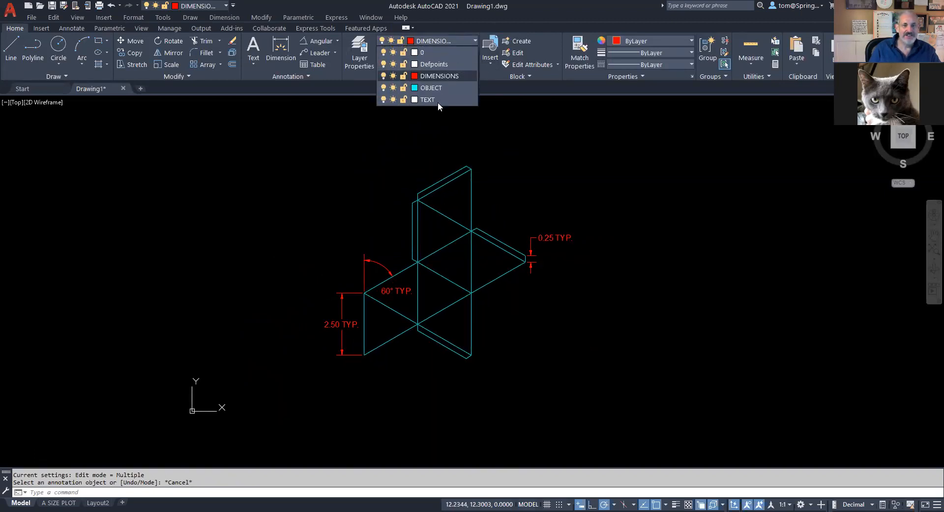
left_click(438, 100)
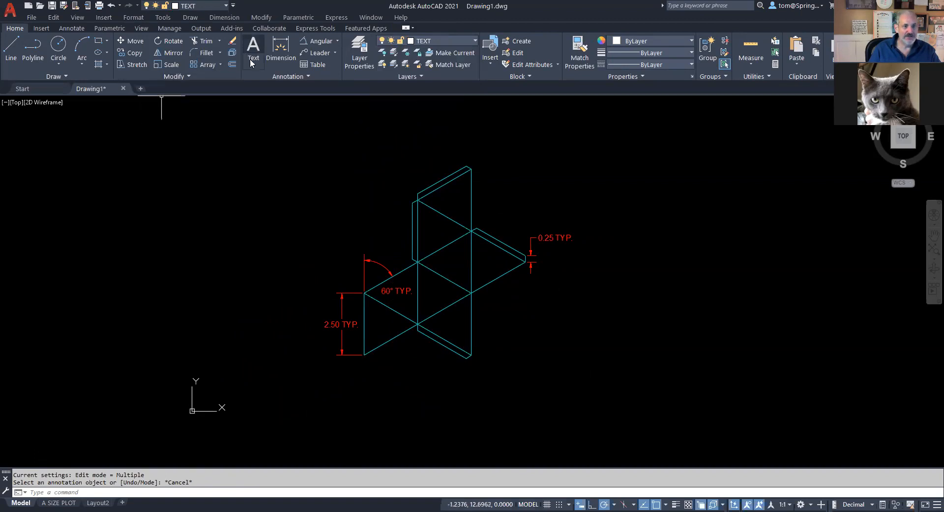
left_click(257, 66)
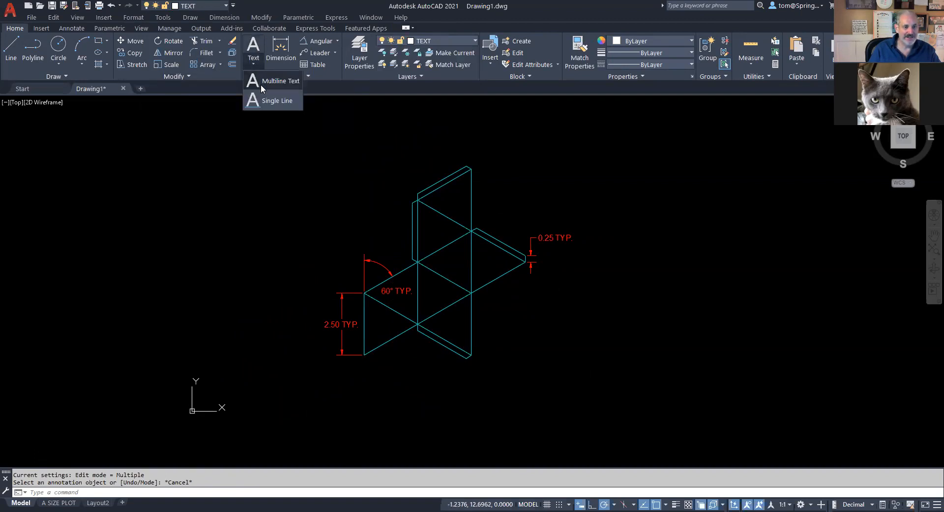
left_click(261, 85)
left_click(428, 404)
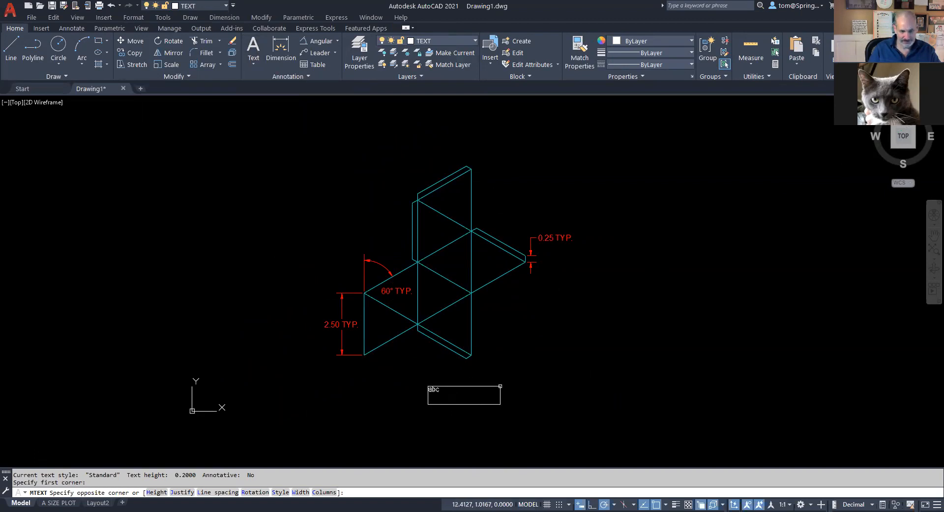
left_click(500, 386)
type("DRAWING E")
left_click(565, 336)
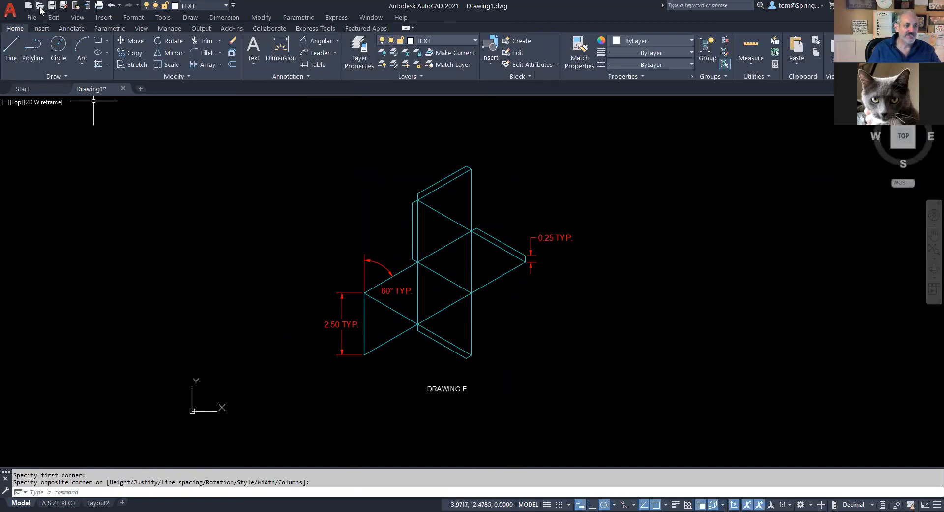
Save the drawing to the Desktop as an AutoCAD 2018 file named "DRAWING E - " followed by the author's last name
left_click(63, 6)
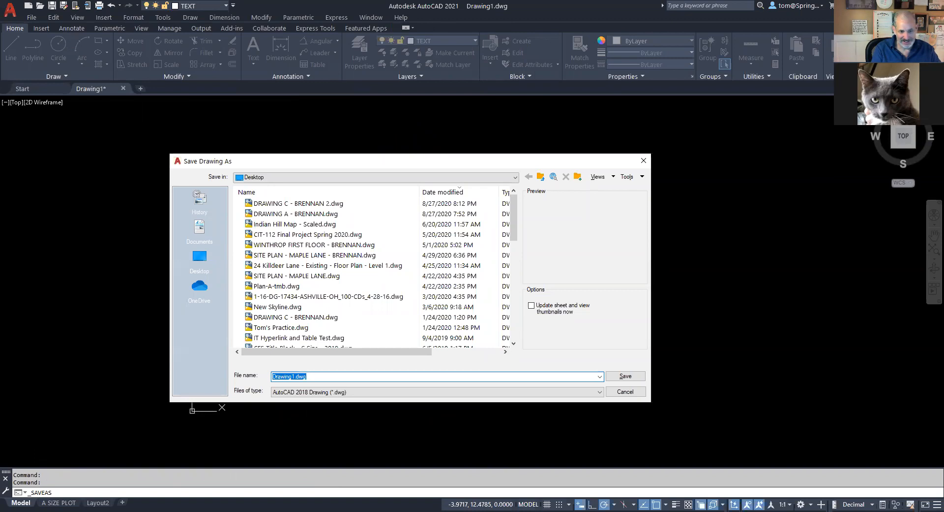
type("DRAWING D - BRENNAN")
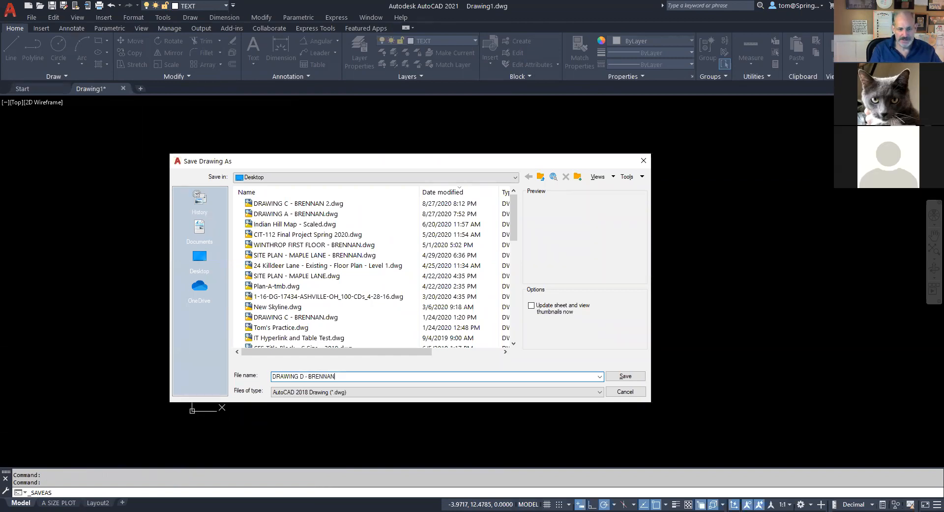
left_click(304, 376)
key("BackSpace")
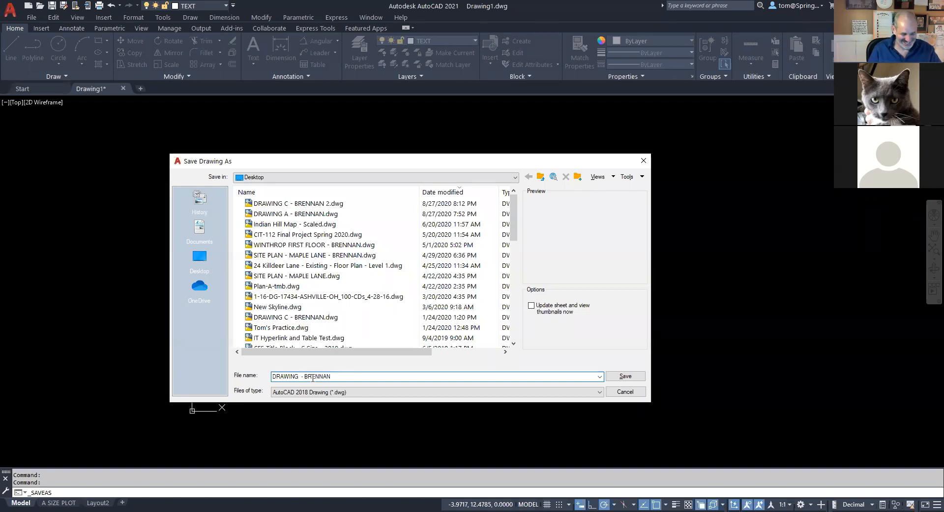
type("E")
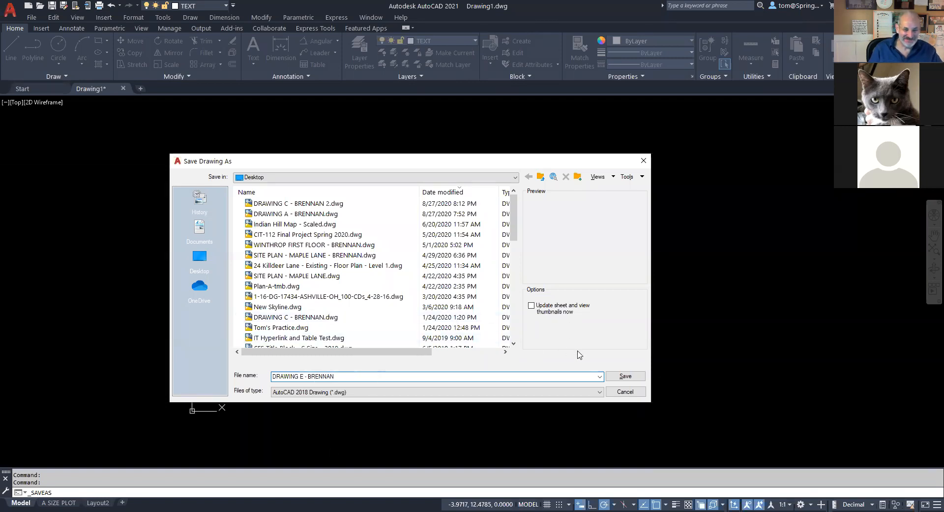
left_click(626, 376)
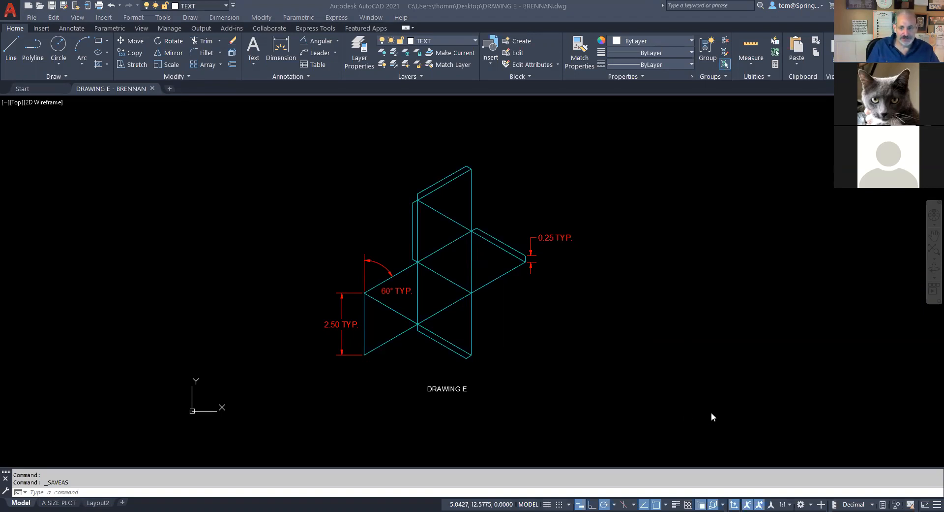
Switch to the Blackboard course site in the browser and open the AutoCAD Intro Assignments - Week 2 page
key("alt+Tab")
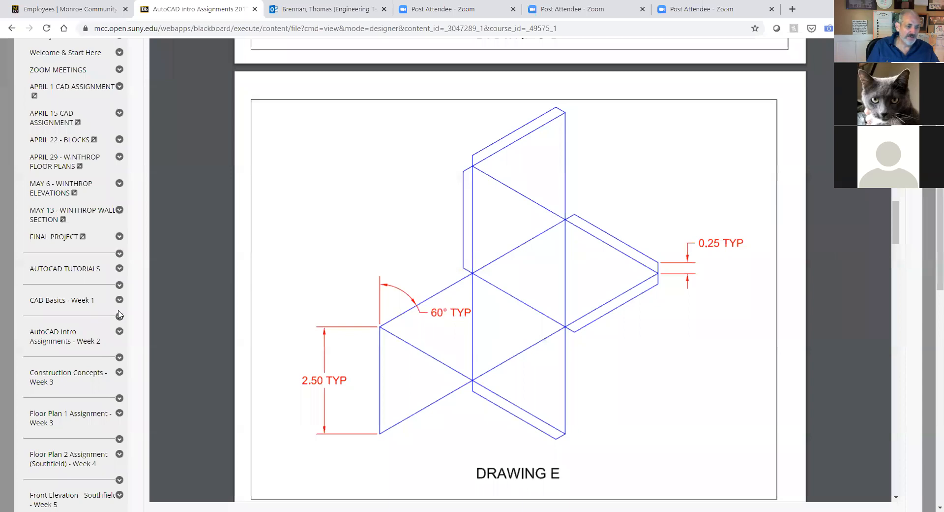
left_click(72, 343)
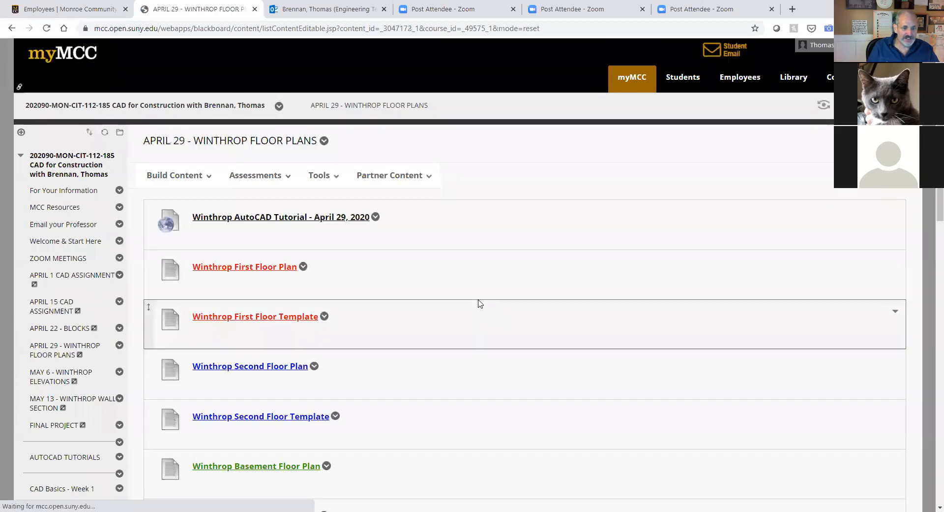
scroll(474, 307, "down", 2)
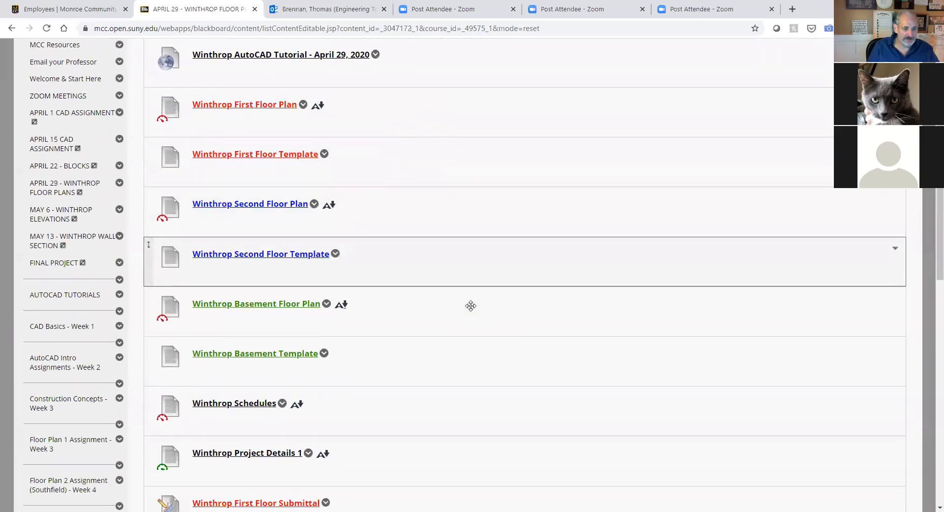
scroll(473, 308, "up", 2)
scroll(96, 468, "down", 1)
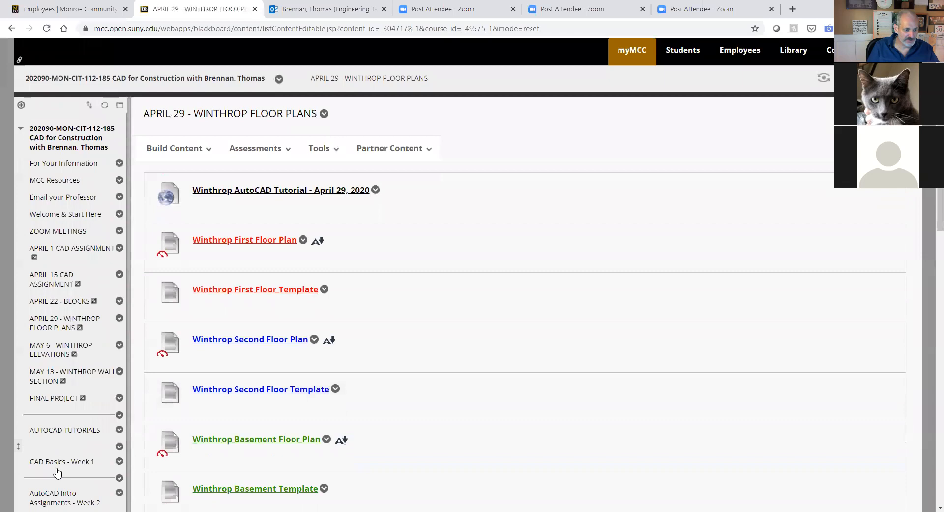
left_click(58, 469)
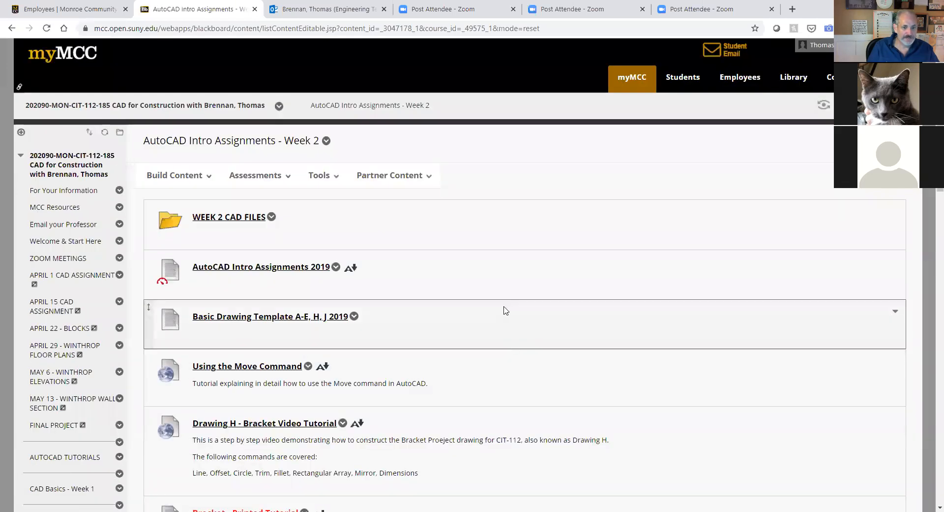
Download the "Architectural Template - F & G 2019" file from the Week 2 assignment list
scroll(504, 308, "down", 3)
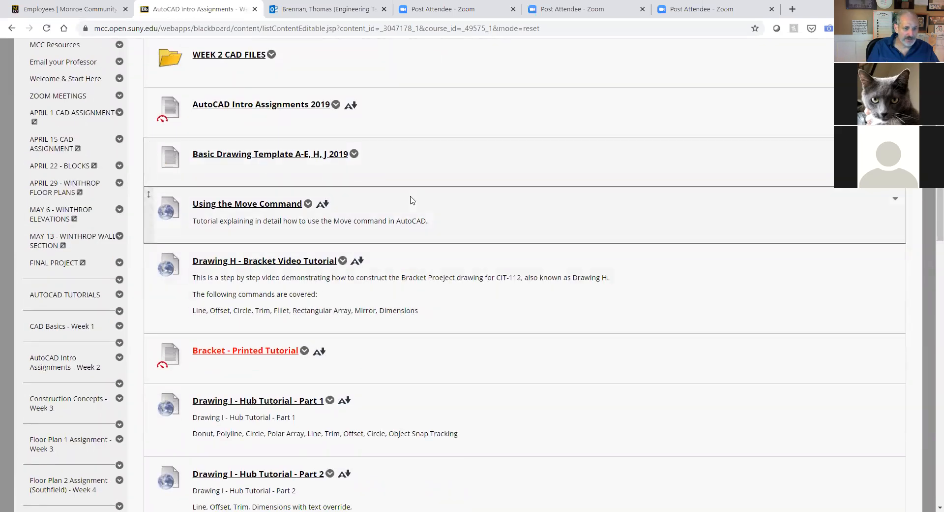
scroll(462, 173, "down", 8)
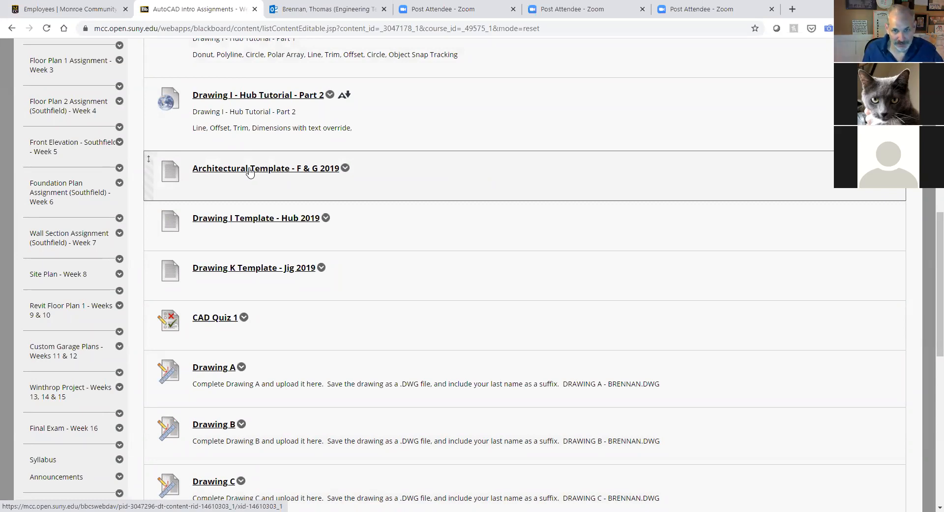
left_click(250, 169)
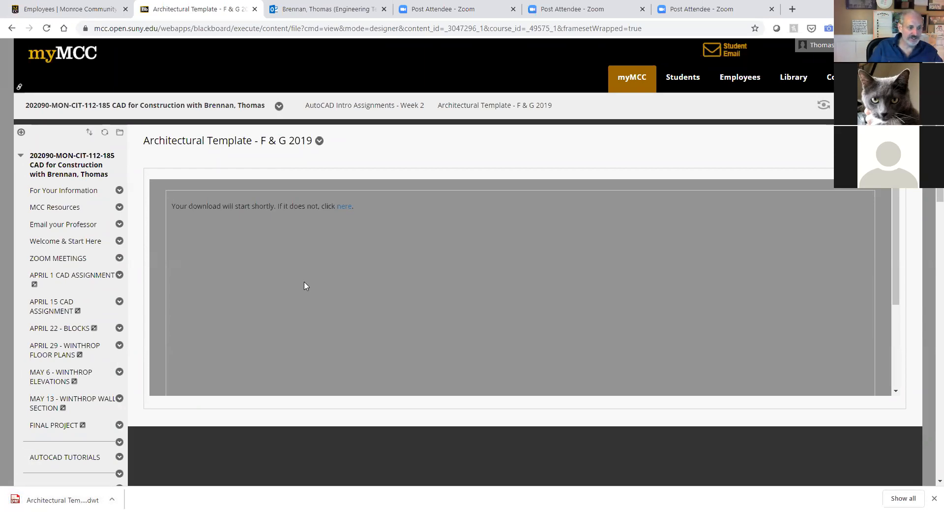
Open the AutoCAD Intro Assignments 2019 PDF from the Week 2 page and rotate it counterclockwise
scroll(82, 412, "down", 1)
scroll(82, 412, "down", 1)
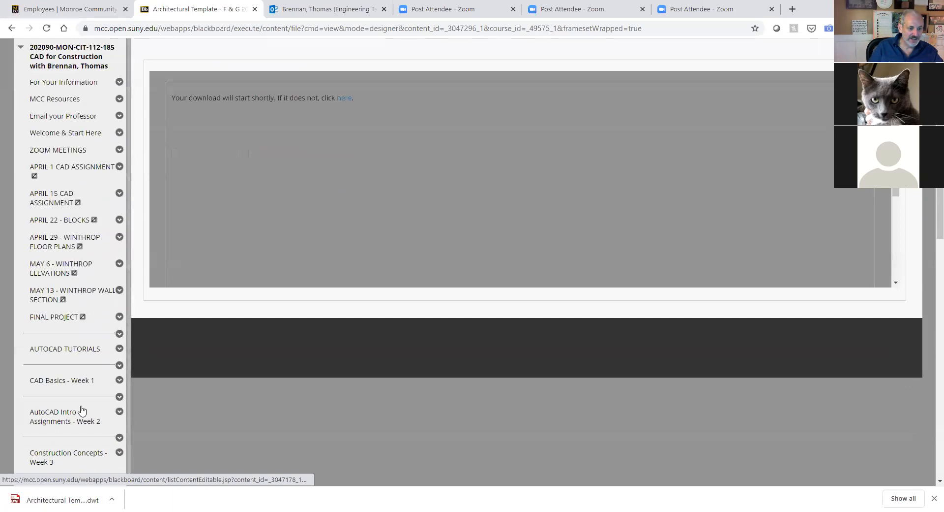
left_click(58, 414)
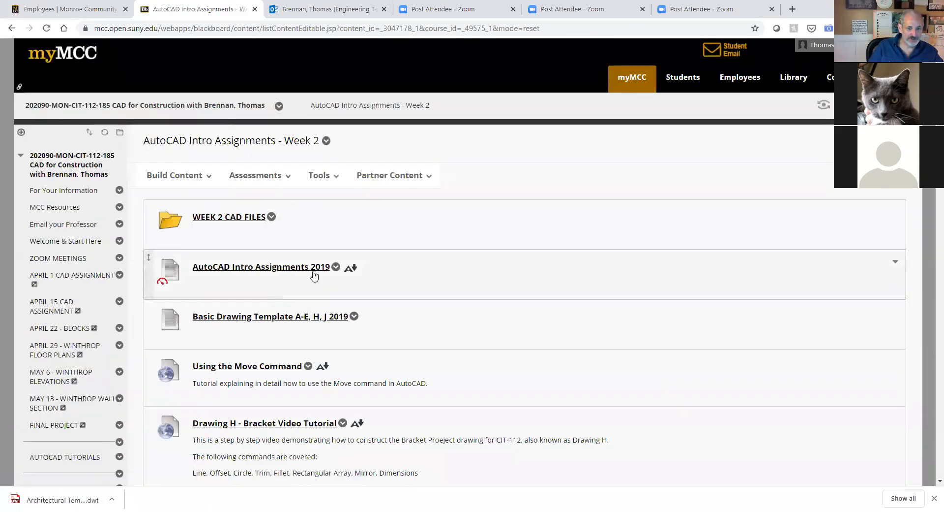
left_click(314, 272)
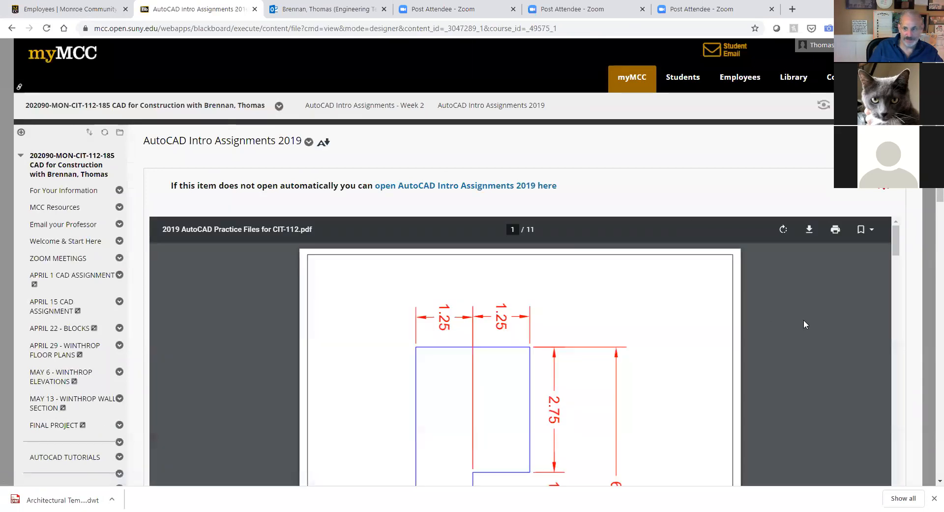
right_click(781, 279)
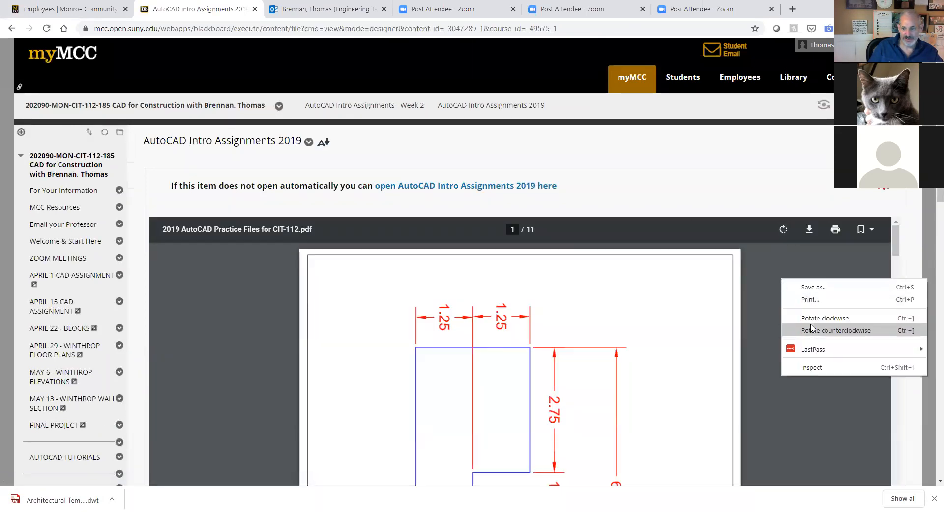
left_click(812, 330)
Find the Drawing F page in the assignments PDF and examine the house outline's dimensions
scroll(458, 355, "down", 3)
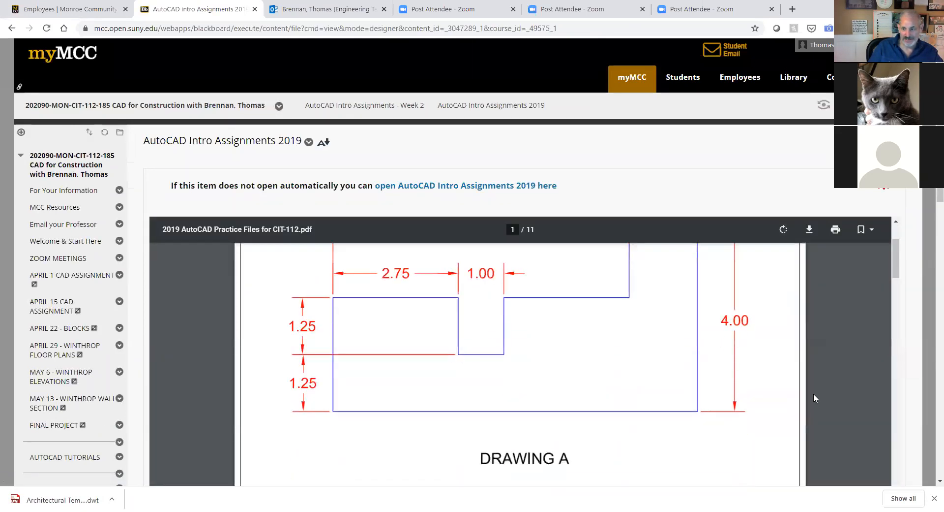
scroll(930, 484, "down", 2)
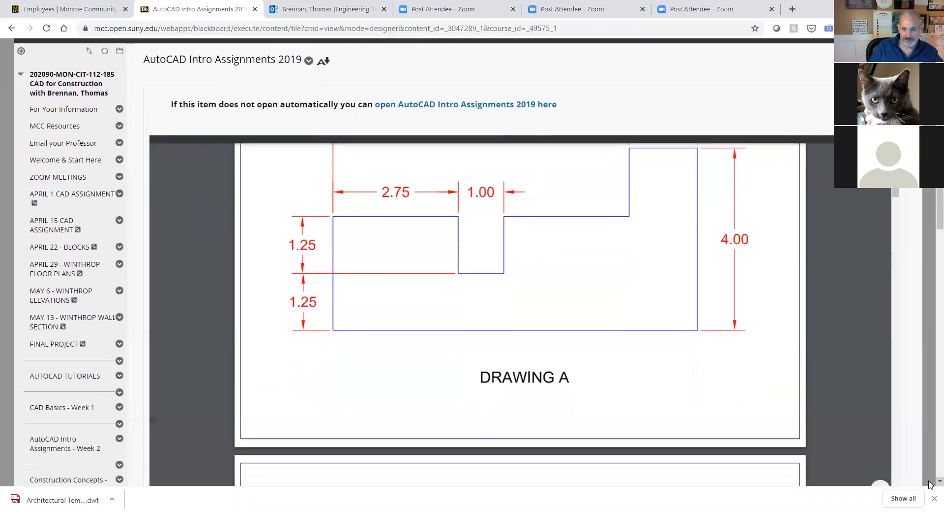
scroll(929, 484, "down", 2)
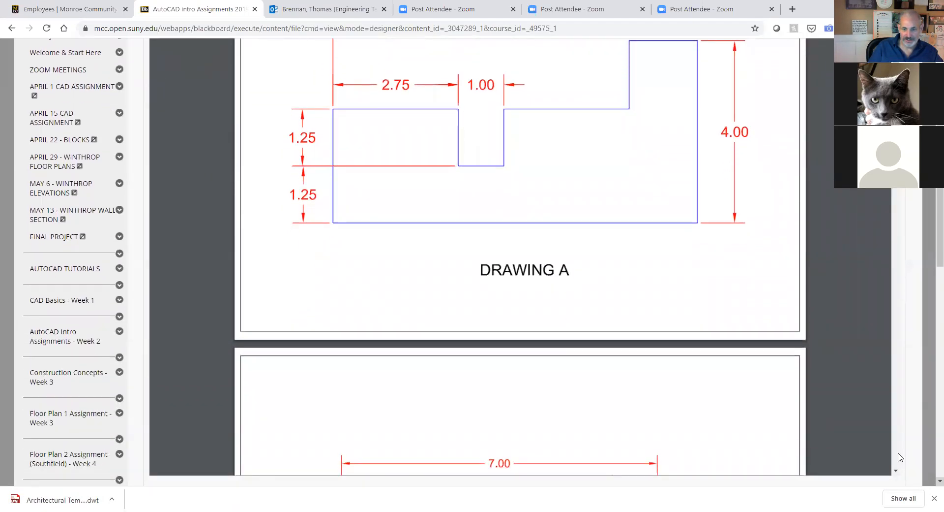
scroll(553, 327, "down", 15)
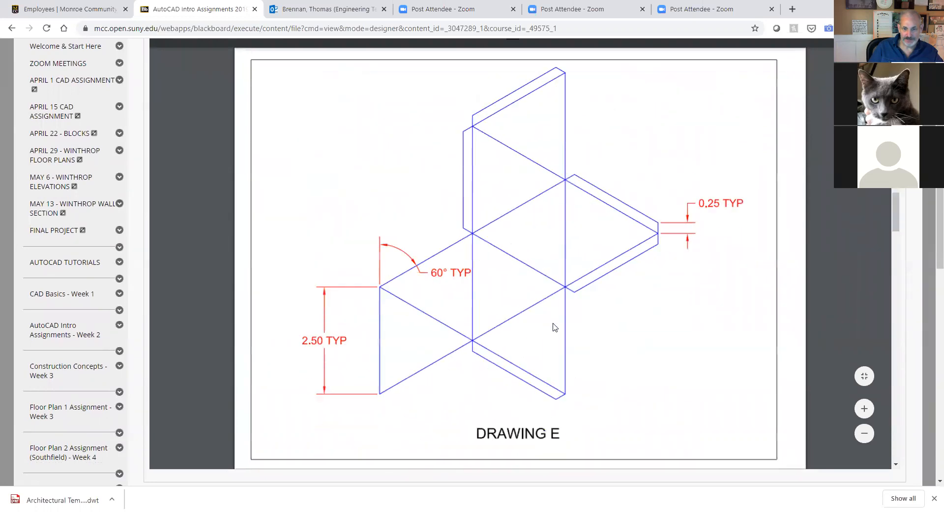
scroll(554, 327, "down", 4)
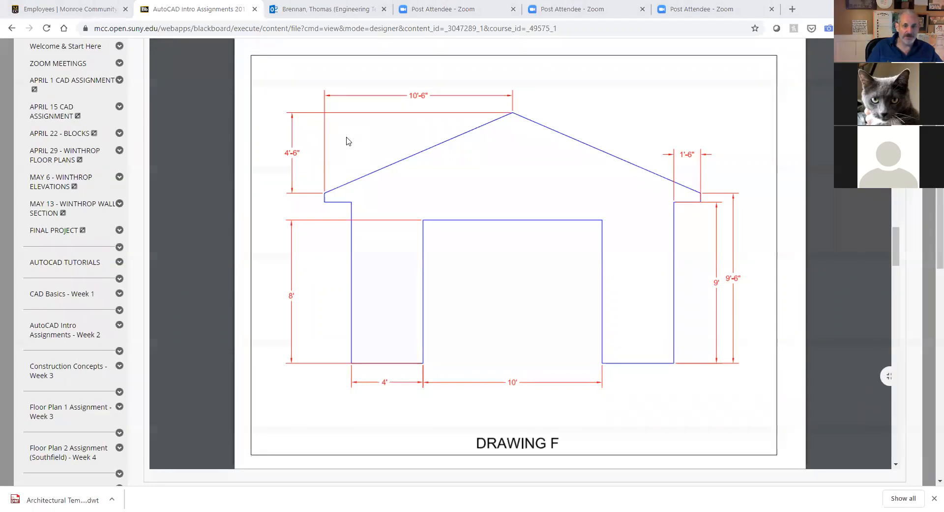
Switch to AutoCAD and start a new drawing from "Architectural Template - Drawings F-G 2019.dwt" in the Downloads folder
key("alt+Tab")
left_click(152, 88)
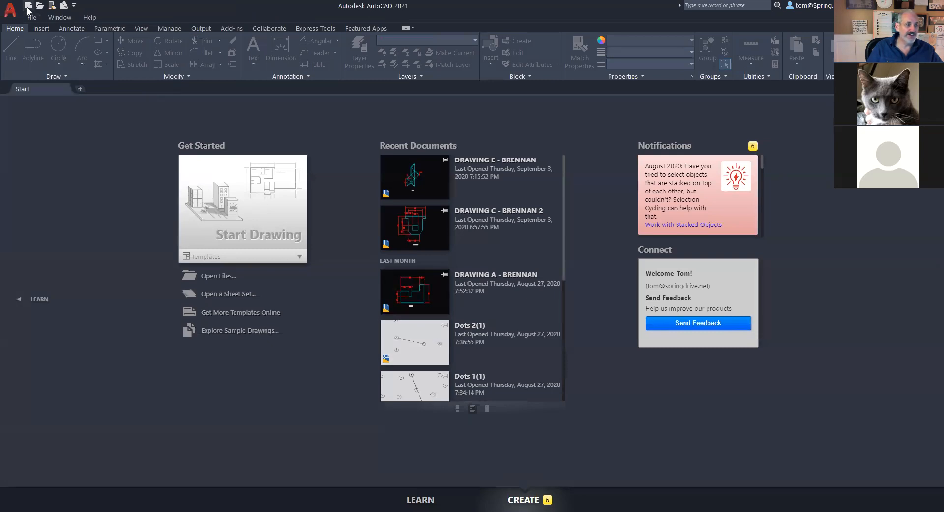
left_click(13, 18)
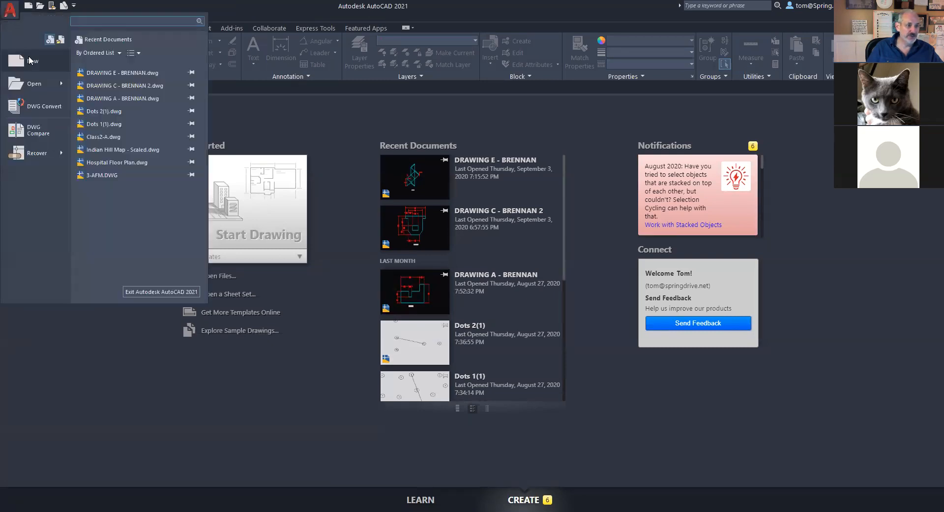
left_click(29, 60)
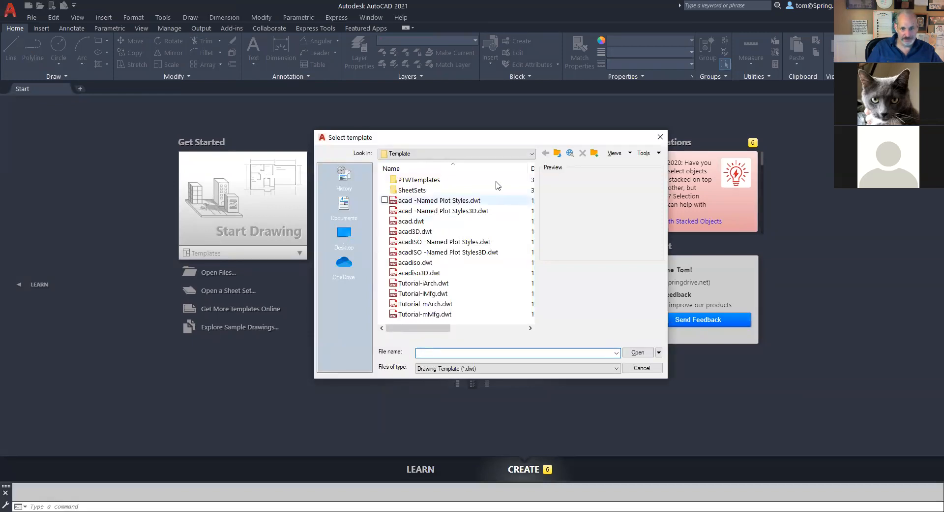
left_click(534, 154)
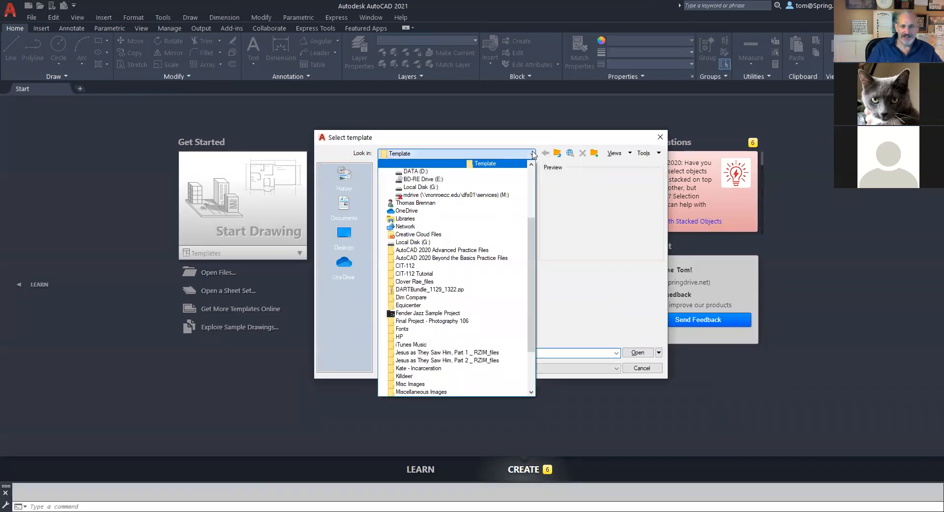
left_click(455, 203)
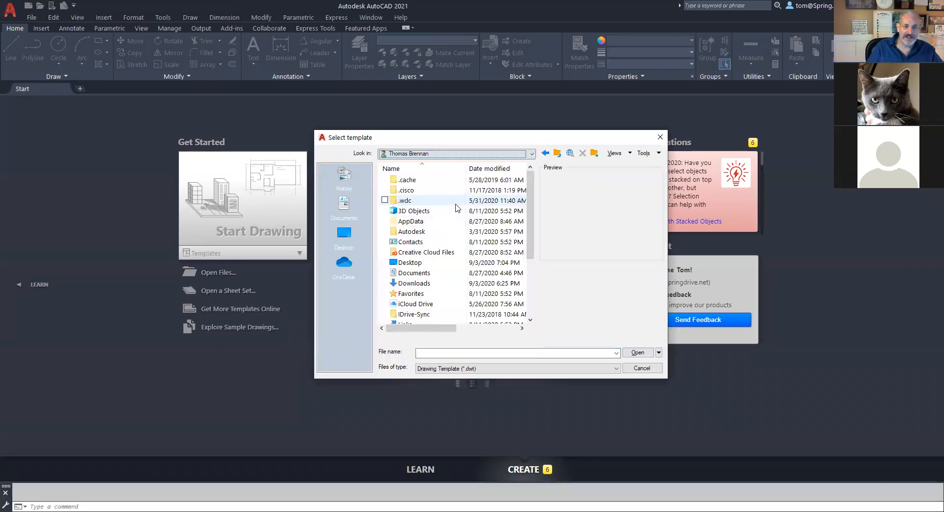
double_click(411, 283)
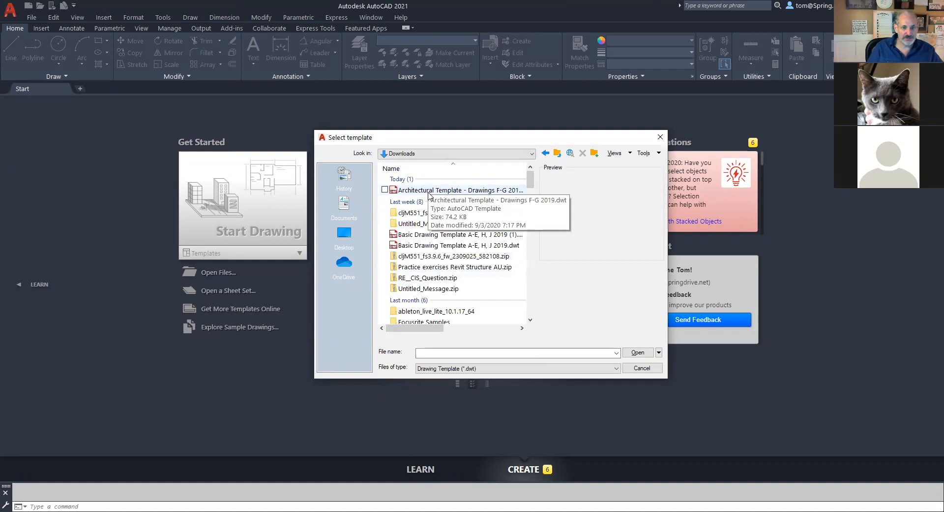
double_click(429, 191)
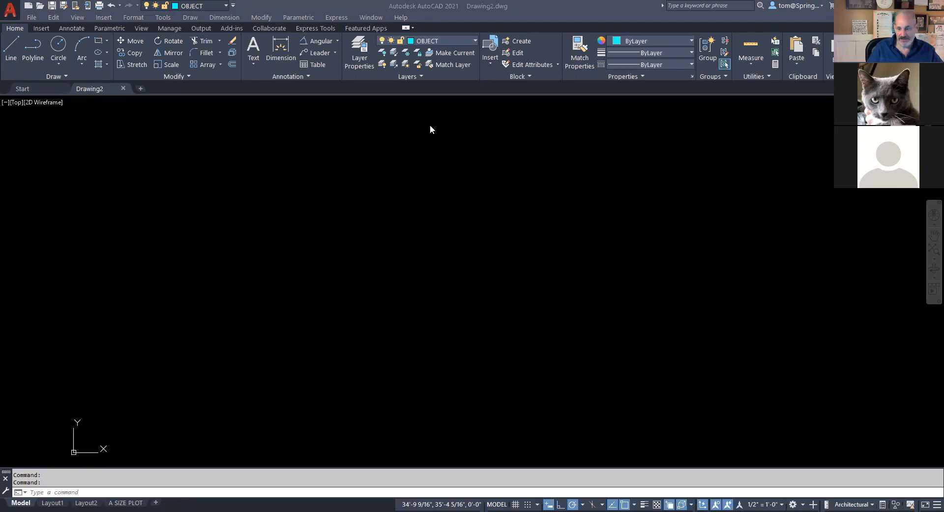
mouse_move(805, 483)
left_mouse_down()
mouse_move(762, 483)
mouse_move(734, 498)
mouse_move(859, 488)
mouse_move(791, 481)
left_mouse_up()
left_click_drag(844, 493, 704, 393)
left_click_drag(774, 495, 602, 406)
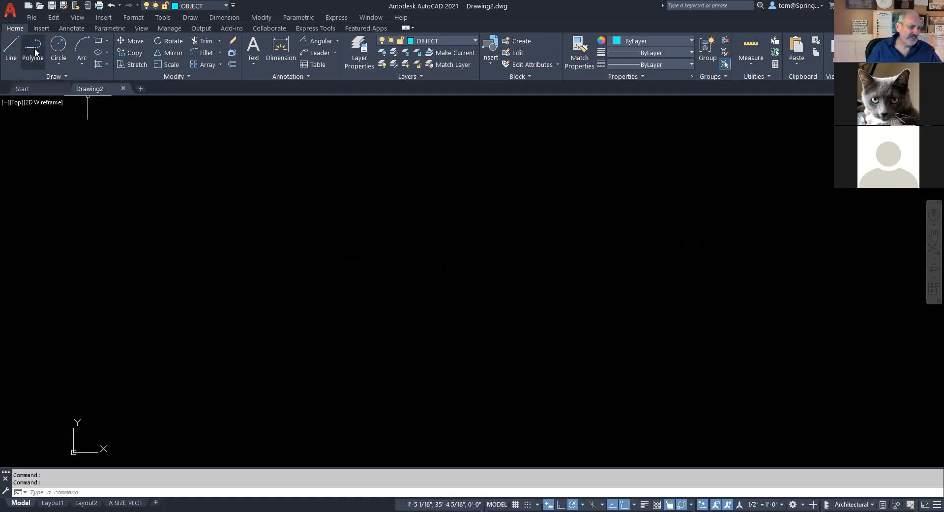
Start a polyline in the lower part of the drawing area with a 4' horizontal base segment rightward, followed by an 8' vertical segment upward
left_click(22, 57)
left_click(228, 378)
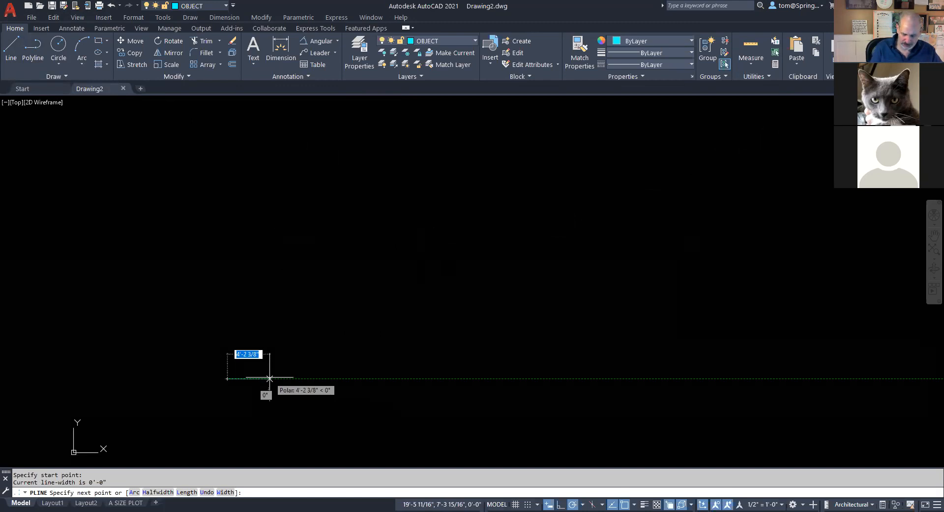
type("4")
key("Return")
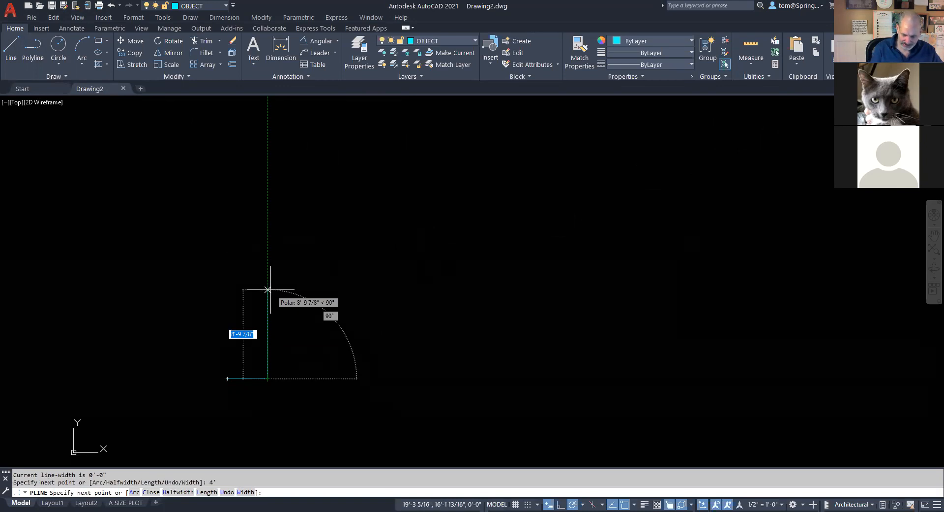
type("8")
key("Return")
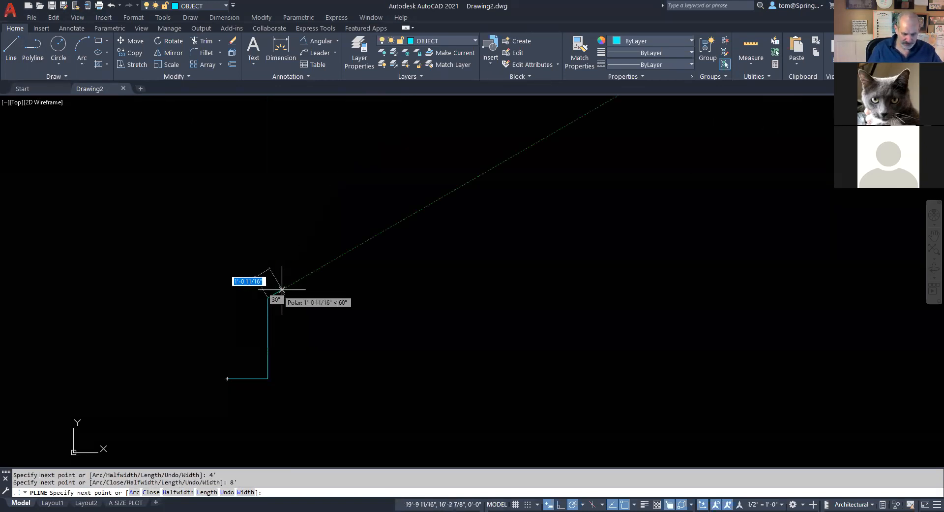
Continue the polyline around the door opening with segments 10' rightward and 8' downward, plus a 4' base segment rightward
type("10'")
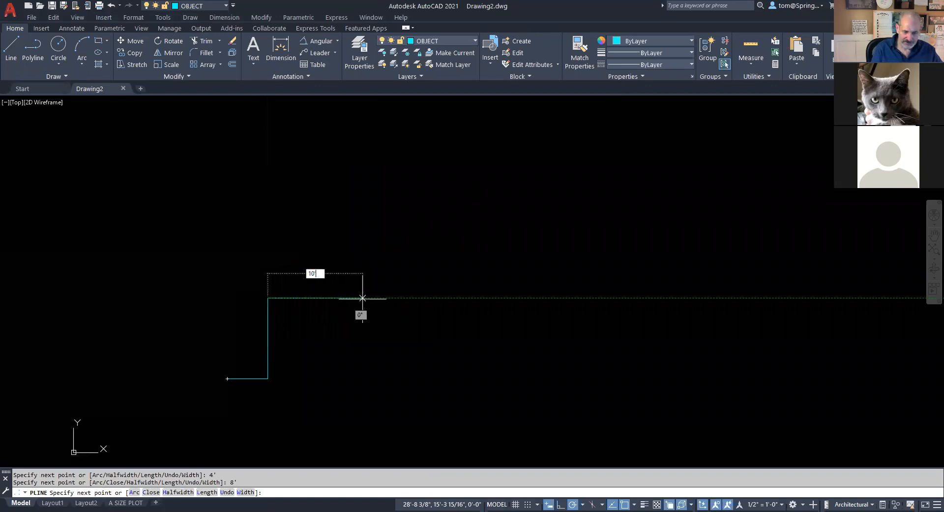
key("Return")
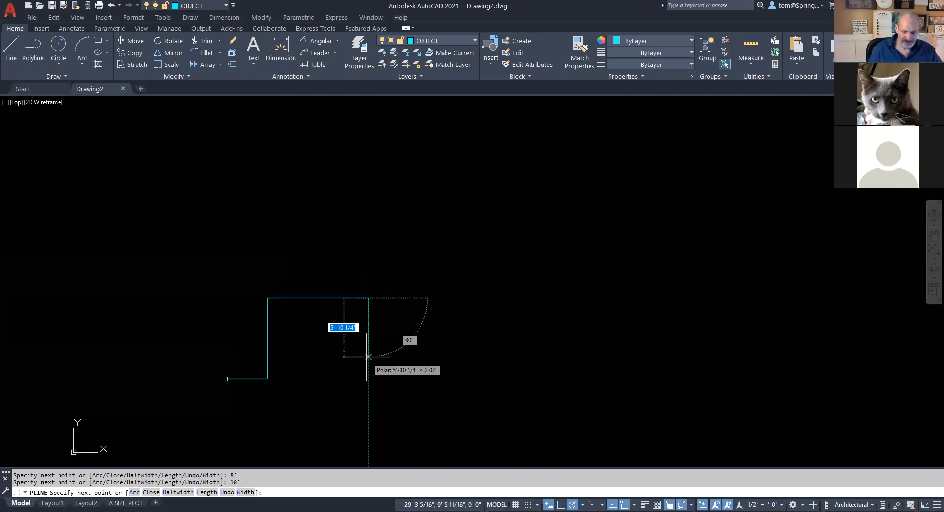
type("8'")
key("Return")
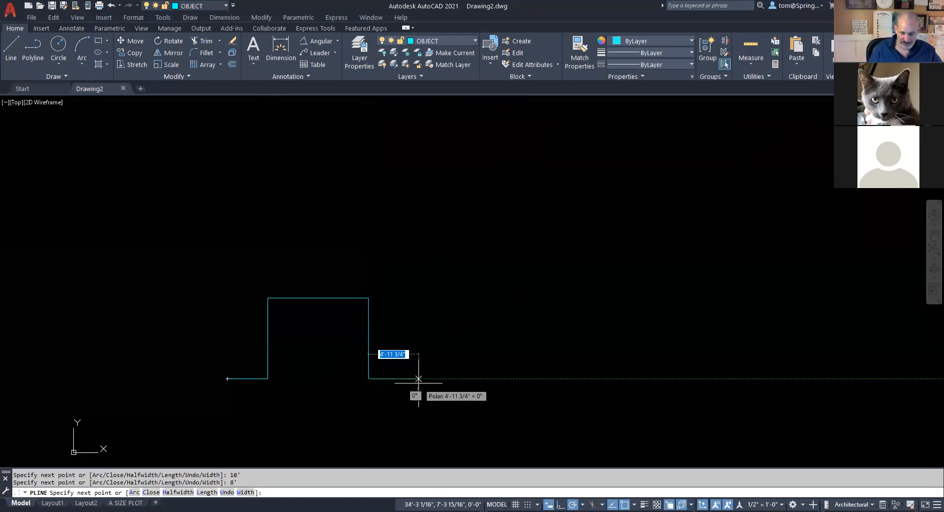
type("4'")
key("Return")
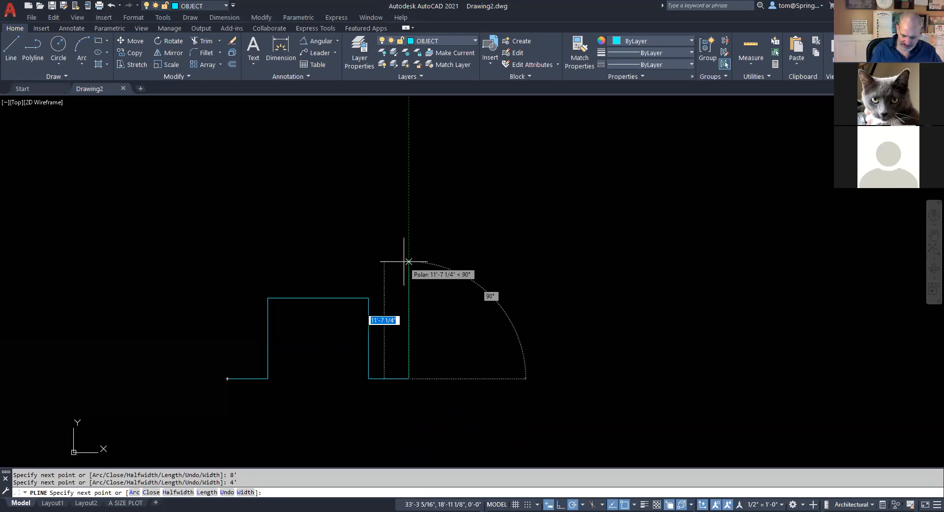
Draw the right wall 9' upward and the eave with a 1'6" segment rightward and a 6" segment upward
type("9'")
key("Return")
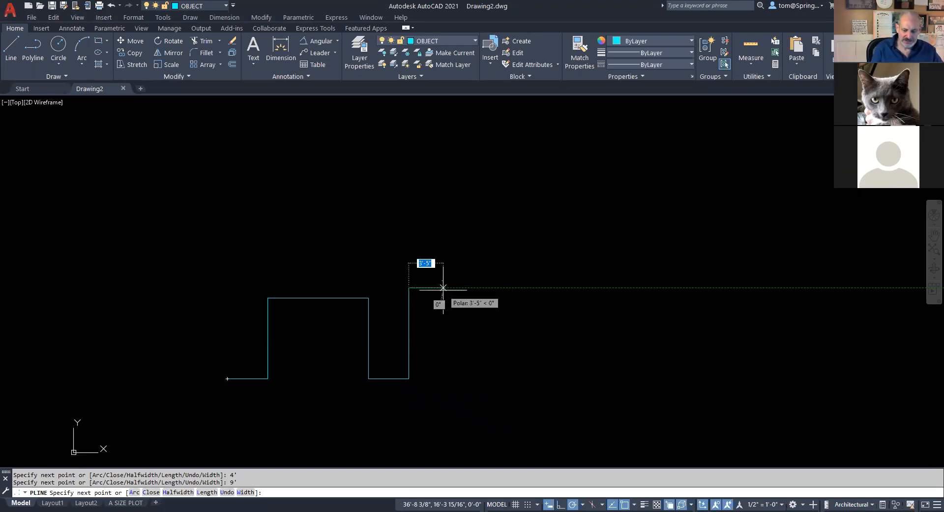
type("1")
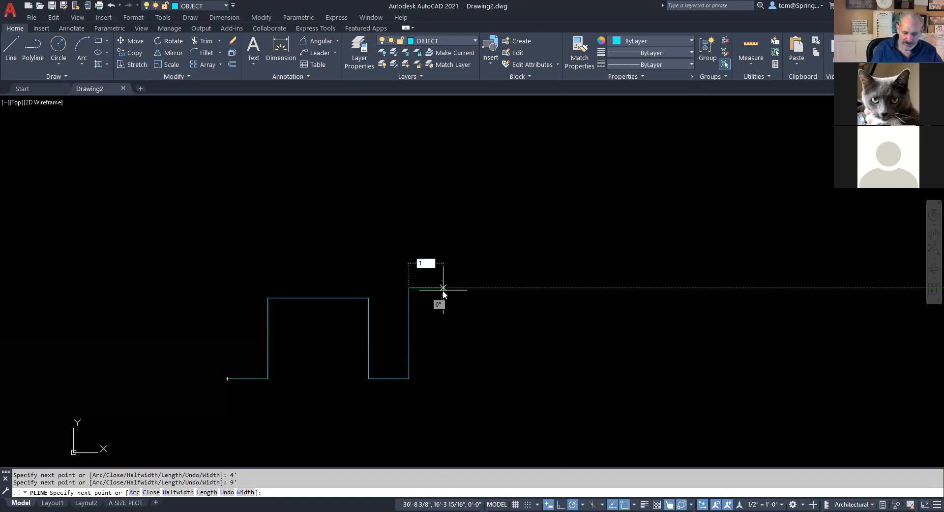
type("'6")
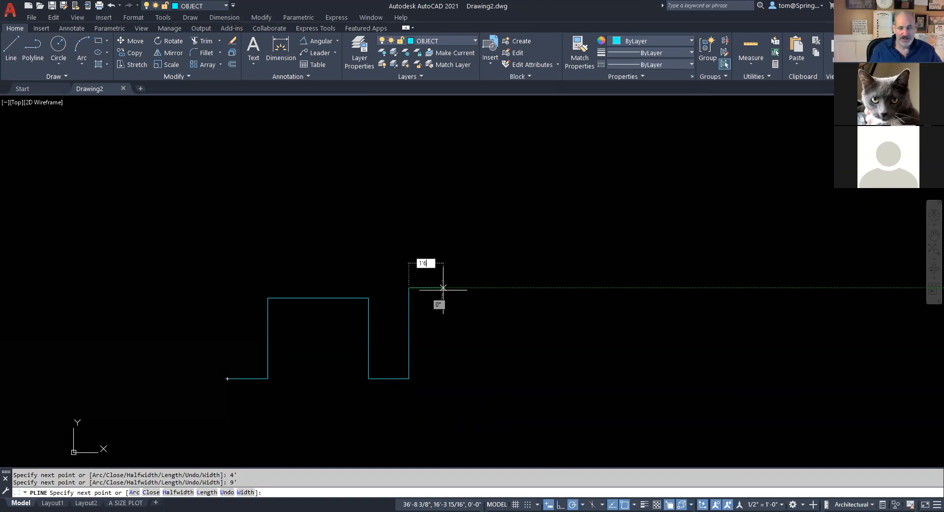
key("Return")
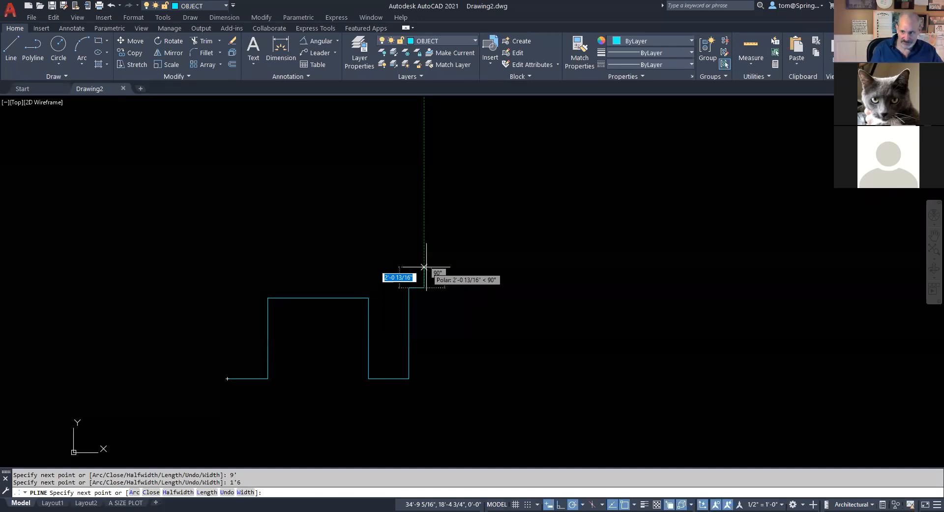
type("6")
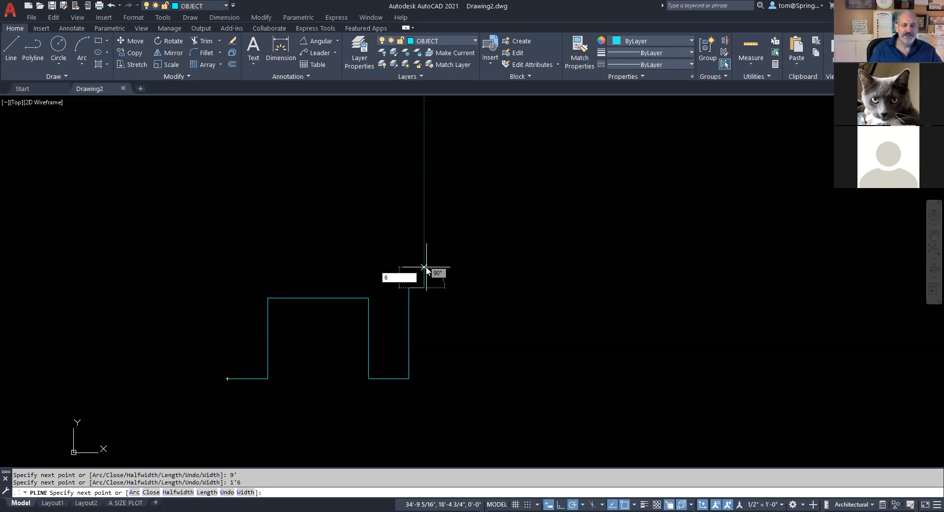
key("Return")
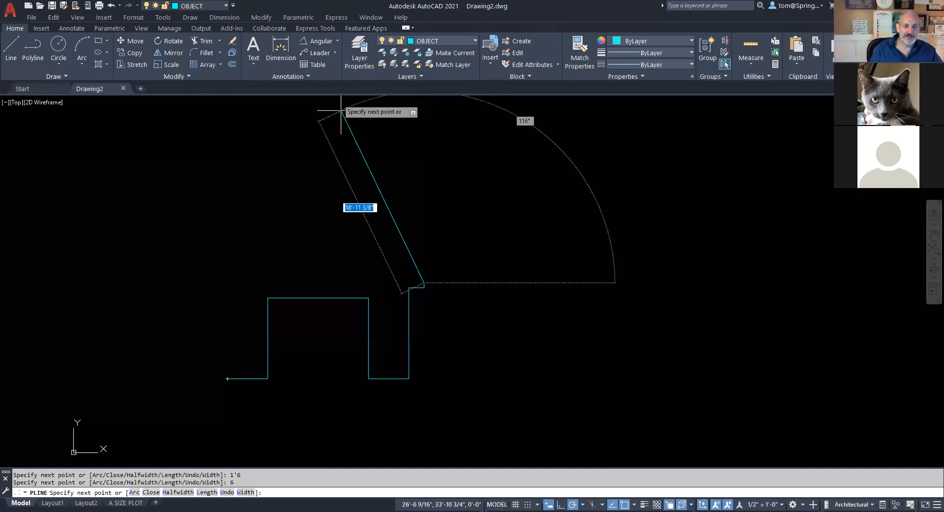
Switch to the assignment PDF in the browser, examine the right roof slope's horizontal and vertical dimensions with temporary markup, and return to AutoCAD
key("alt+Tab")
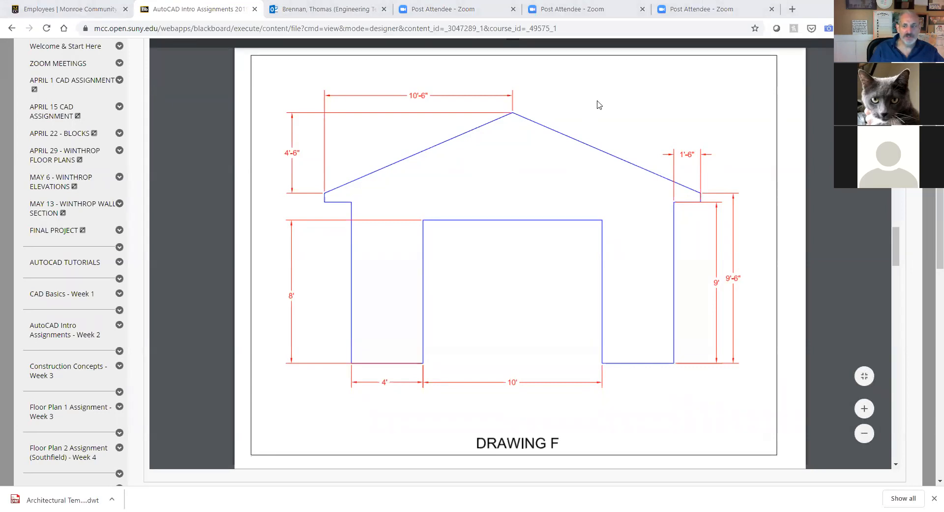
mouse_move(704, 190)
left_mouse_down()
mouse_move(682, 194)
mouse_move(709, 176)
mouse_move(695, 191)
mouse_move(514, 114)
left_mouse_up()
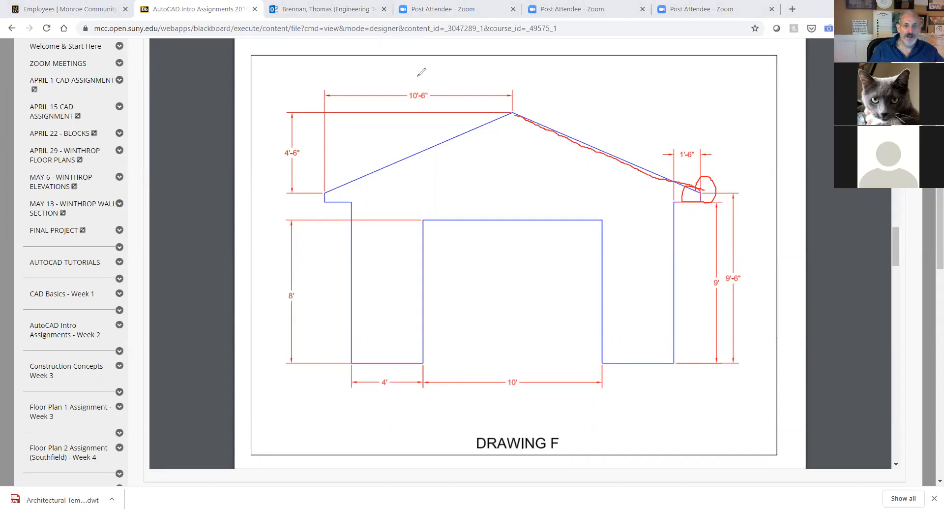
left_click_drag(695, 85, 567, 84)
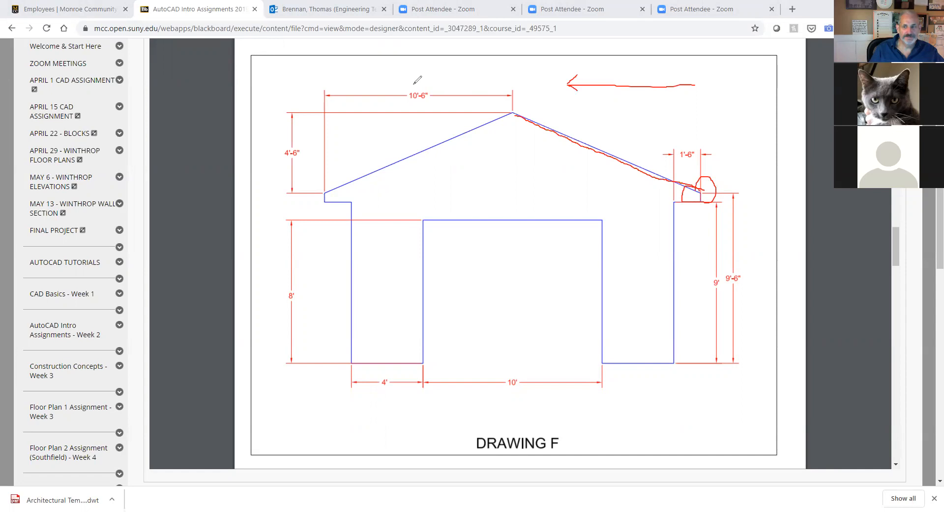
mouse_move(404, 83)
left_mouse_down()
mouse_move(414, 108)
mouse_move(433, 97)
mouse_move(404, 82)
left_mouse_up()
mouse_move(721, 76)
left_mouse_down()
mouse_move(731, 85)
mouse_move(734, 71)
mouse_move(711, 79)
mouse_move(751, 73)
mouse_move(727, 74)
left_mouse_up()
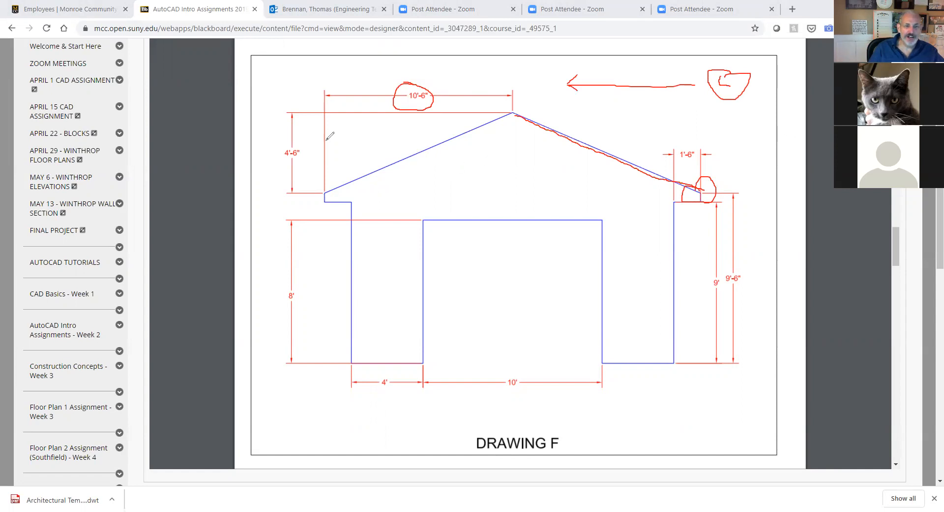
left_click_drag(293, 156, 300, 141)
key("ctrl+z")
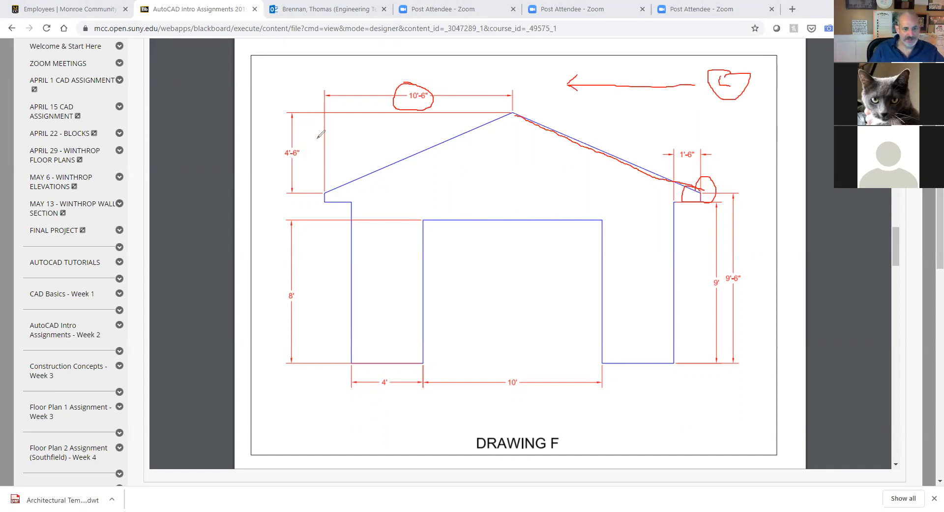
mouse_move(300, 138)
left_mouse_down()
mouse_move(271, 148)
mouse_move(308, 140)
mouse_move(296, 136)
left_mouse_up()
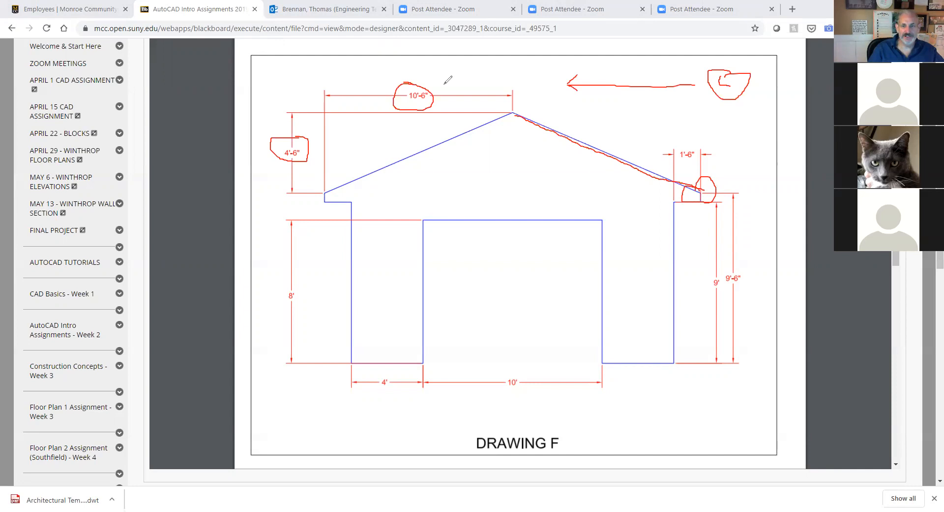
left_click(610, 80)
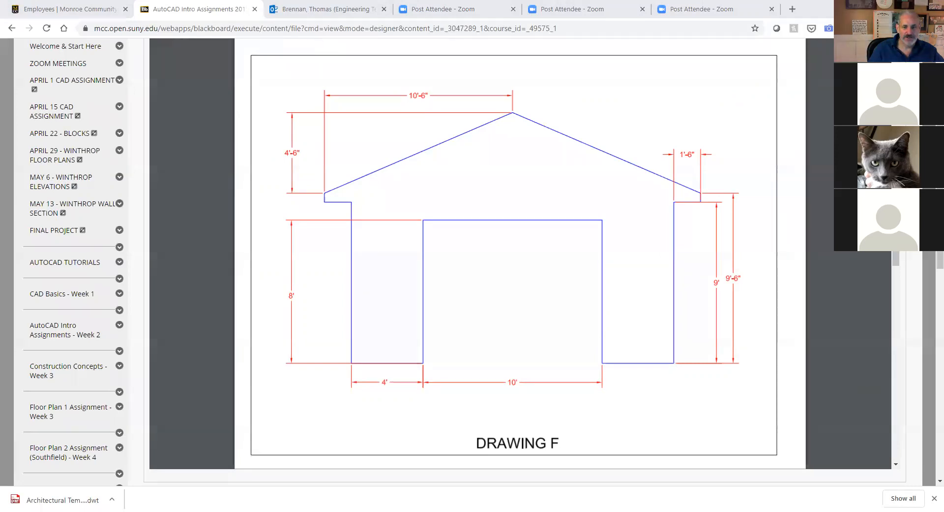
key("alt+Tab")
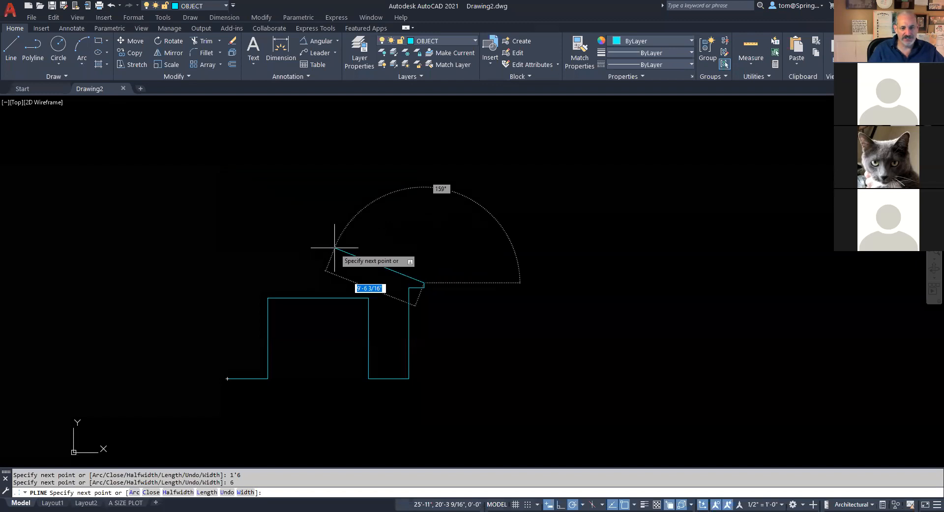
Draw the right roof slope from the eave to the peak with a relative offset of -10'6" horizontally and 4'6" vertically
type("-")
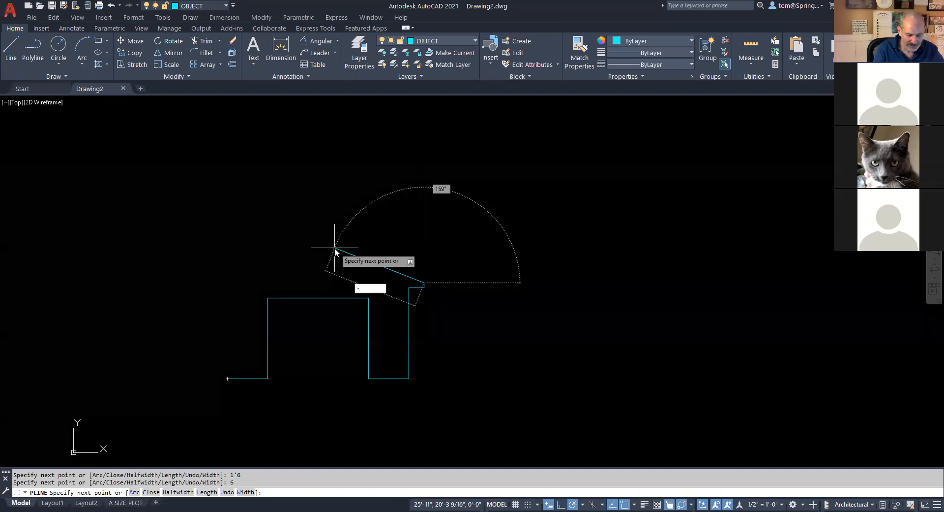
type("10'6")
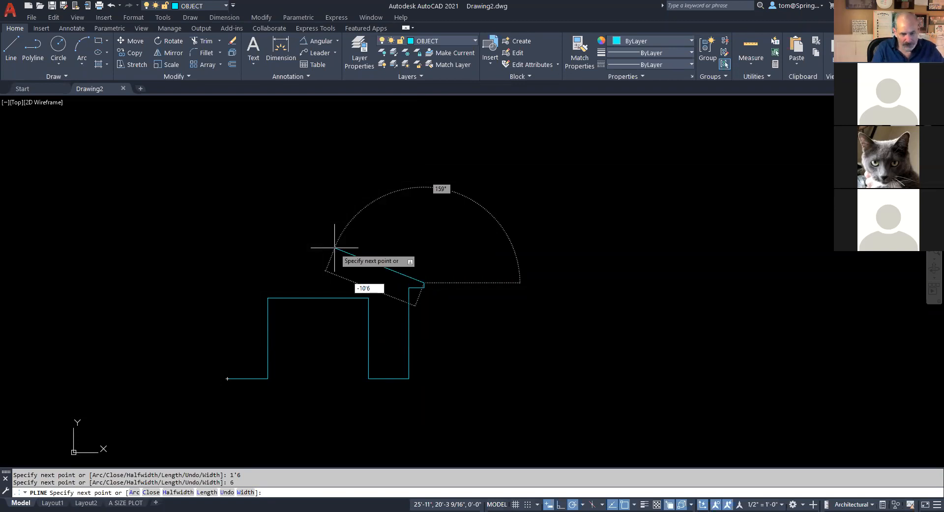
key("Tab")
type("4'6")
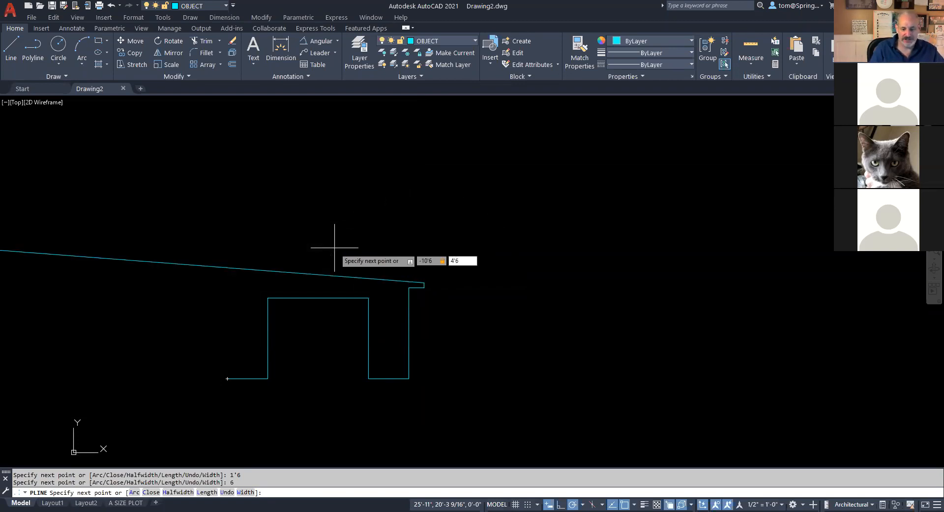
key("Return")
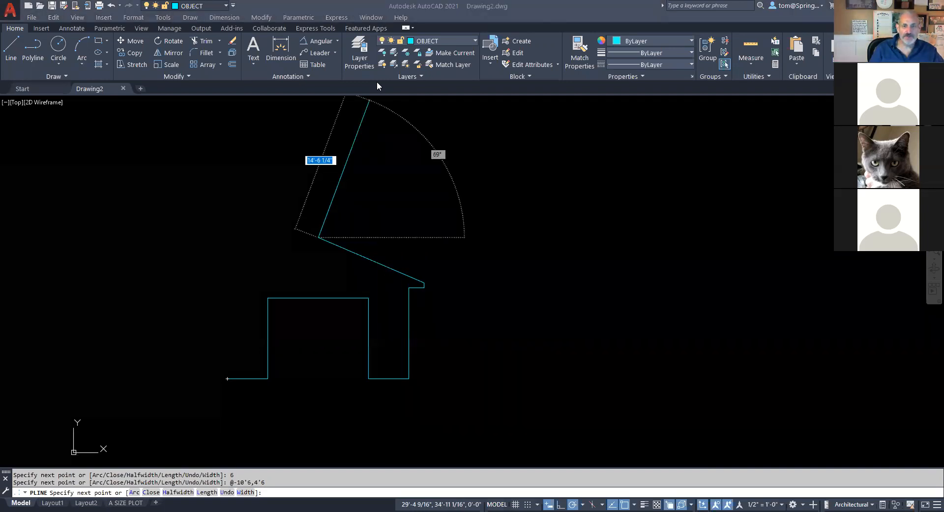
Check the left roof slope's horizontal and vertical dimensions on Drawing F in the browser with temporary markup, and return to AutoCAD
key("alt+Tab")
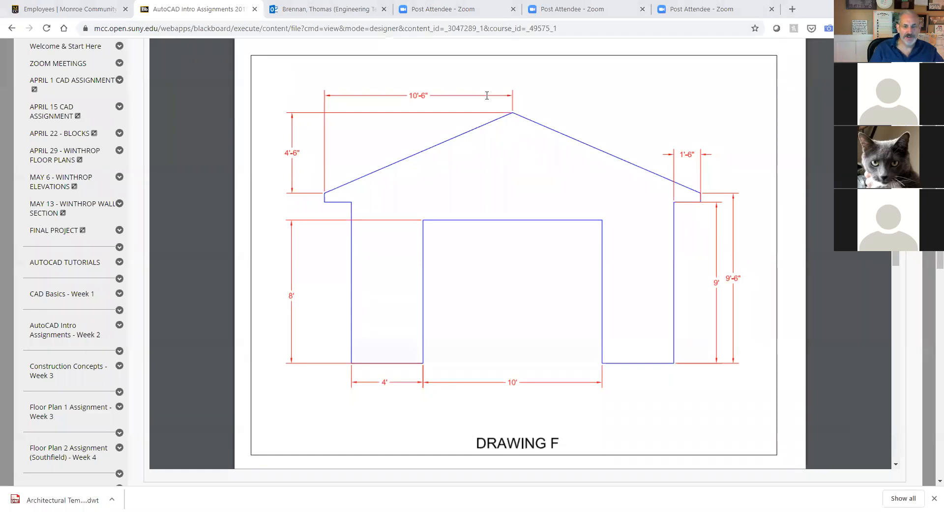
mouse_move(494, 121)
left_mouse_down()
mouse_move(521, 108)
mouse_move(370, 166)
left_mouse_up()
mouse_move(433, 86)
left_mouse_down()
mouse_move(391, 98)
mouse_move(428, 110)
mouse_move(418, 84)
left_mouse_up()
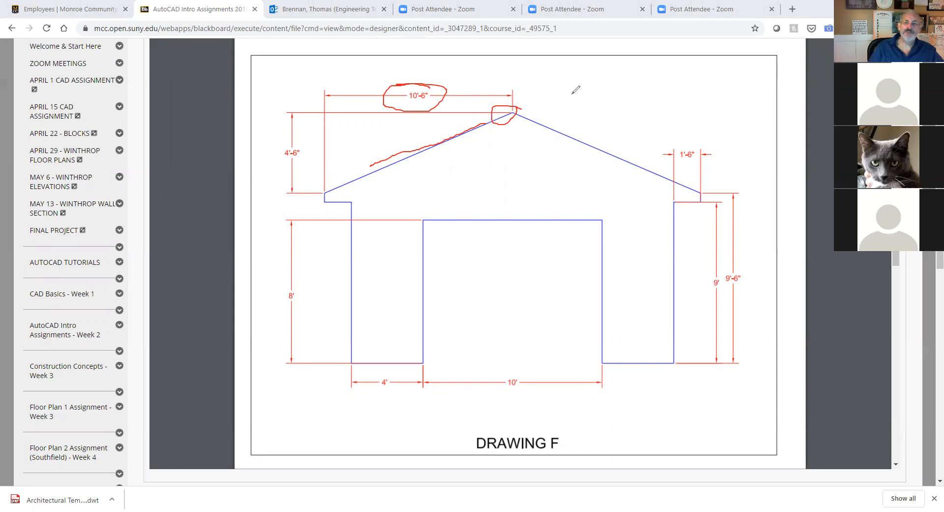
mouse_move(297, 142)
left_mouse_down()
mouse_move(275, 145)
mouse_move(317, 155)
mouse_move(299, 142)
left_mouse_up()
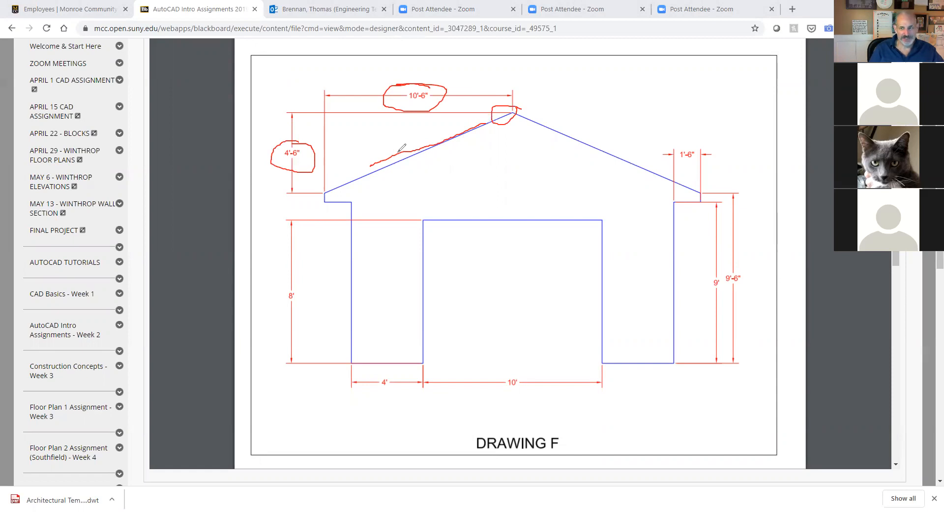
left_click(649, 81)
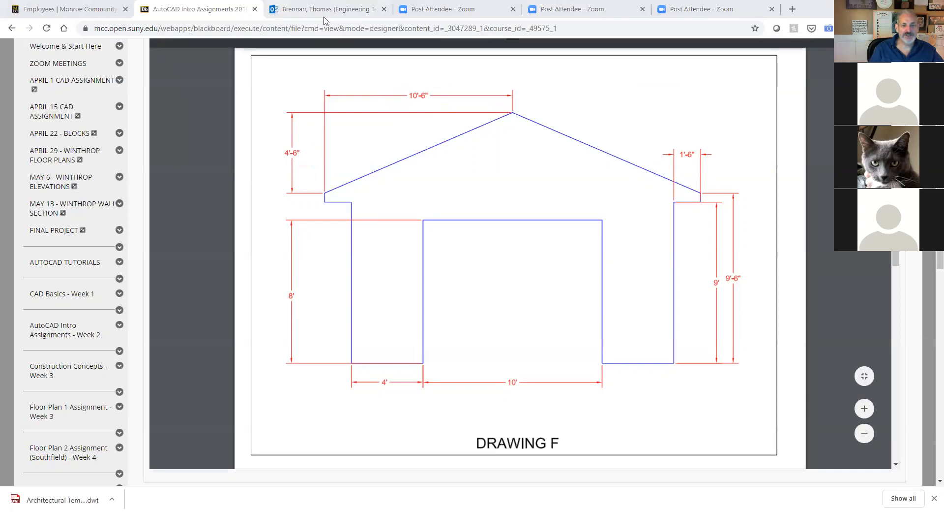
key("alt+Tab")
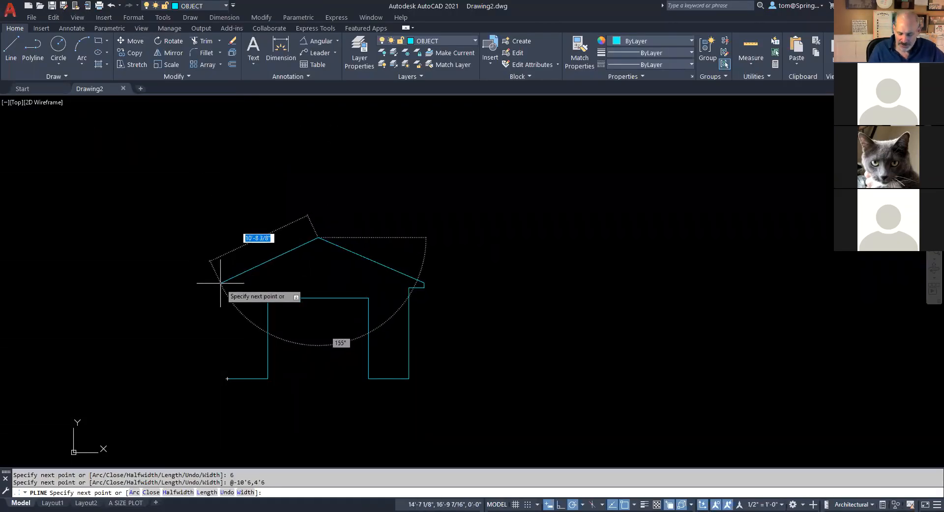
Draw the left roof slope from the peak with a relative offset of -10'6",-4'6" and a 6" eave segment downward
type("-10'6")
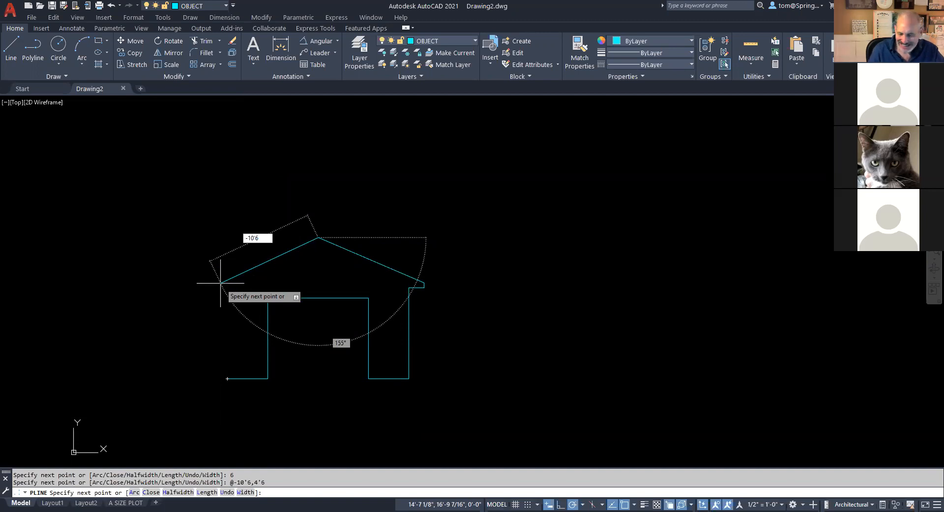
key("Tab")
type("-")
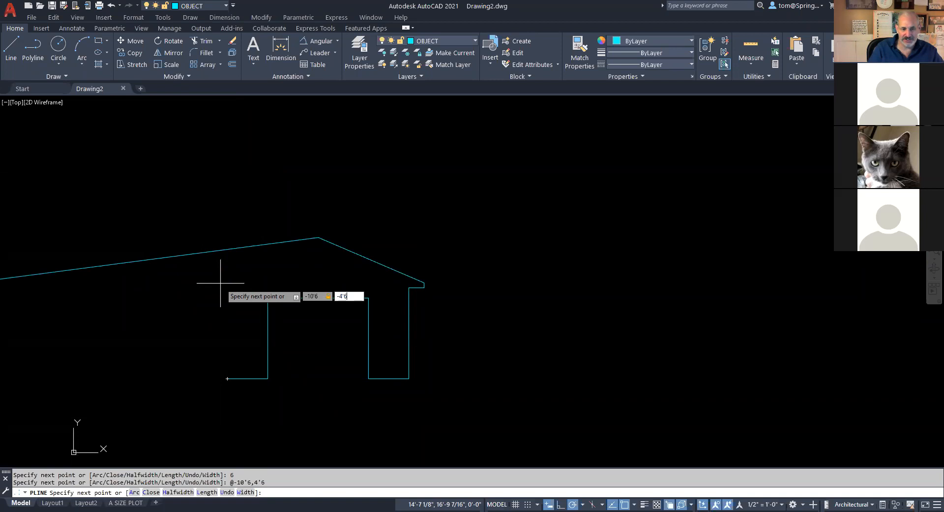
key("Return")
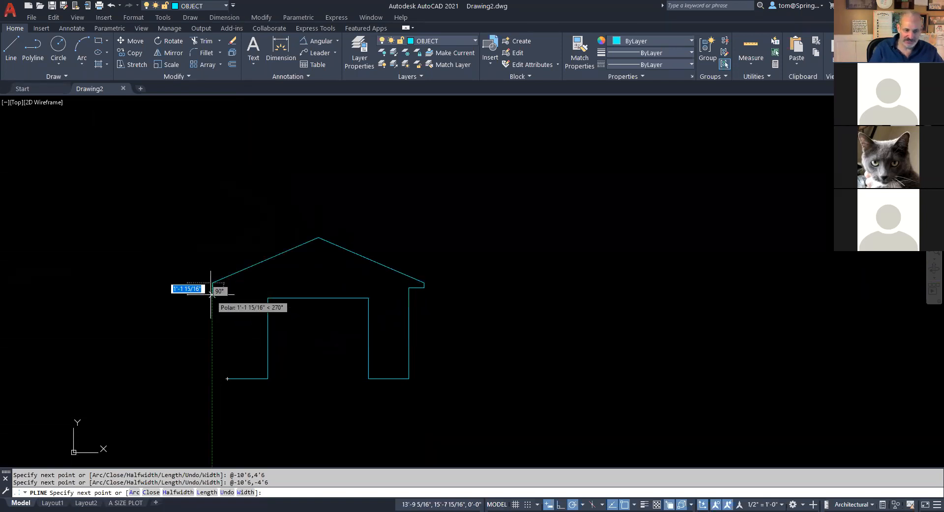
type("6")
key("Return")
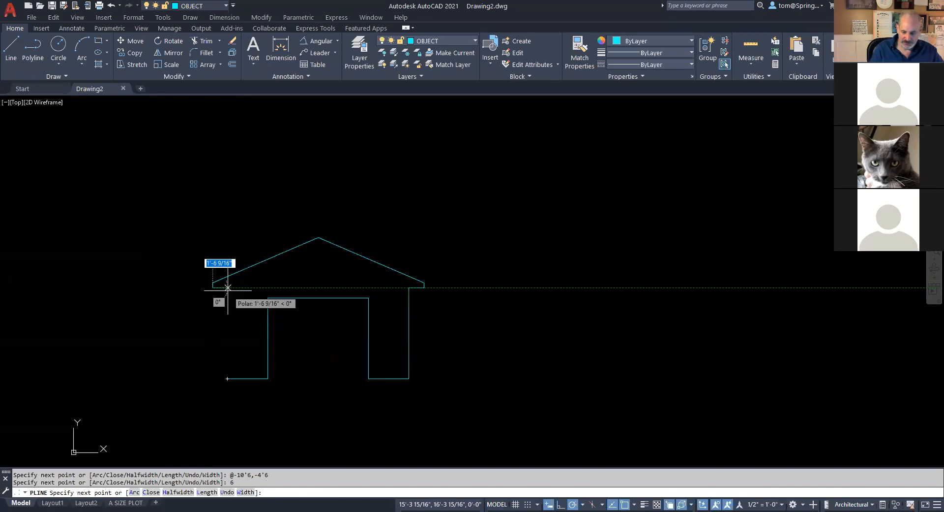
type("1.6")
key("Return")
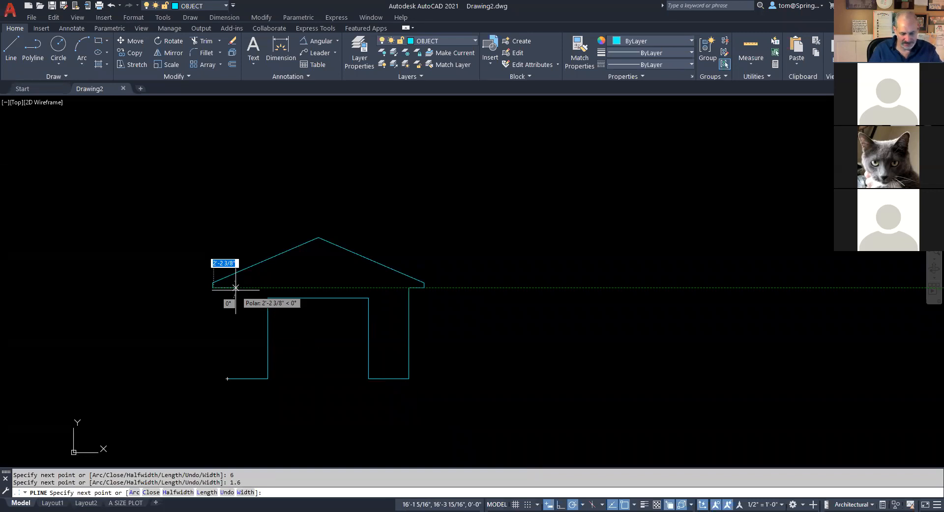
right_click(236, 289)
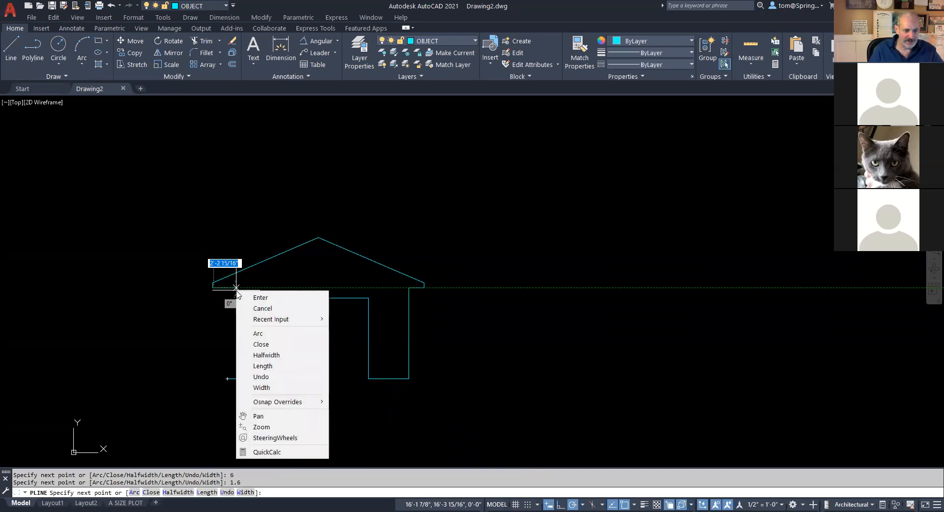
left_click(262, 376)
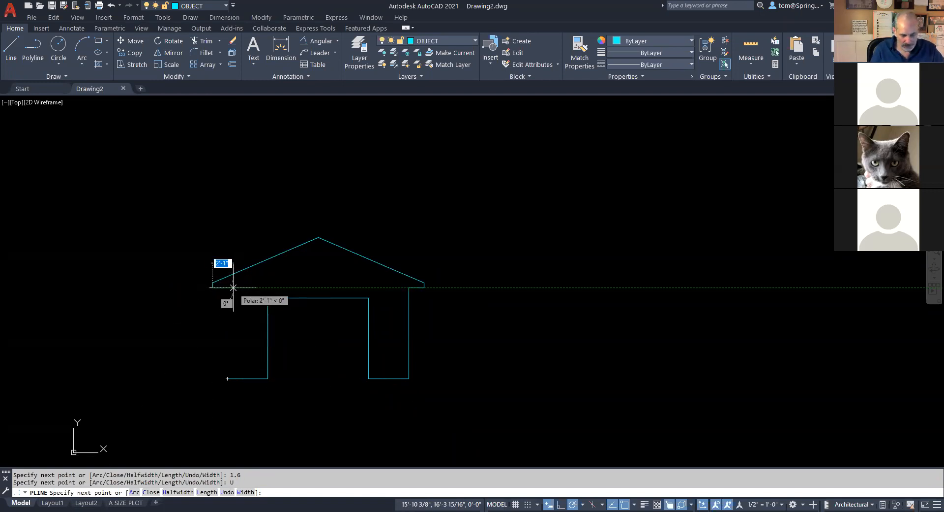
Draw the underside of the left eave 1'6" rightward and close the polyline to form the left wall
type("1'6")
key("Return")
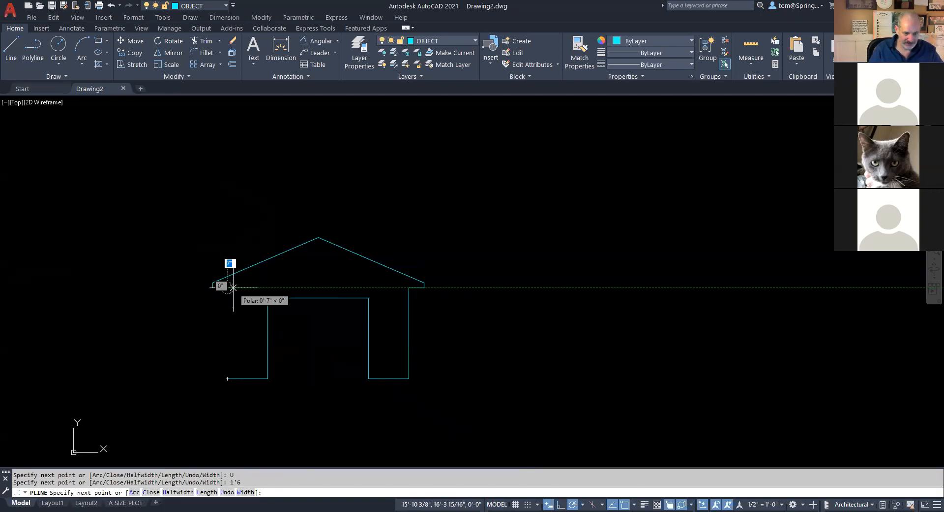
right_click(232, 352)
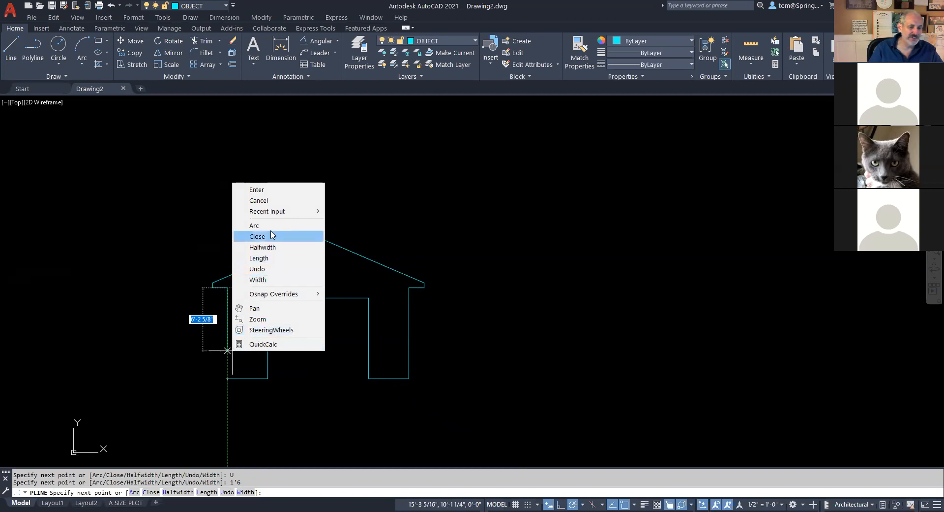
left_click(249, 237)
scroll(444, 394, "up", 2)
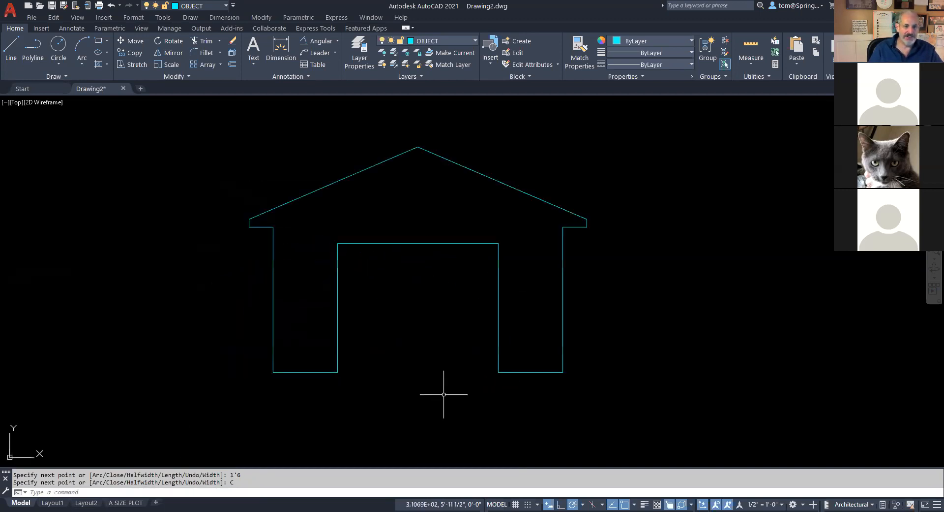
left_click(474, 39)
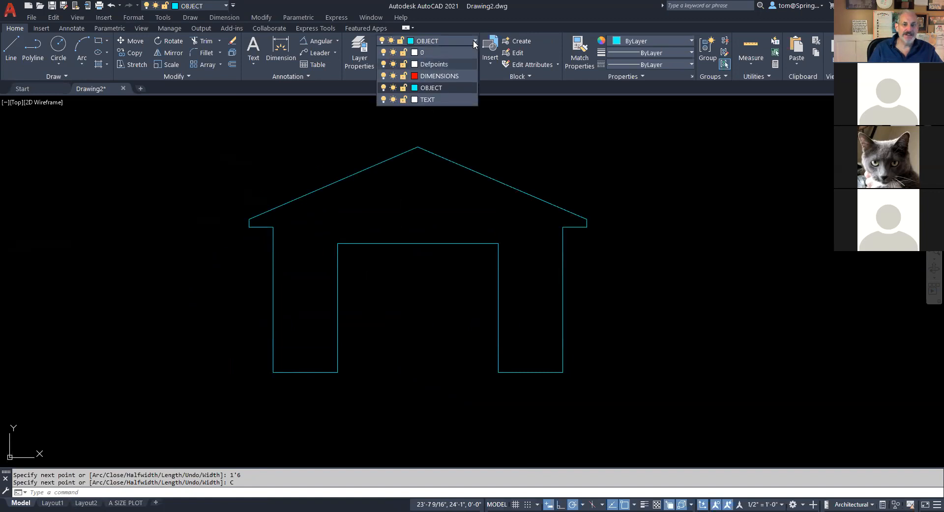
left_click(419, 76)
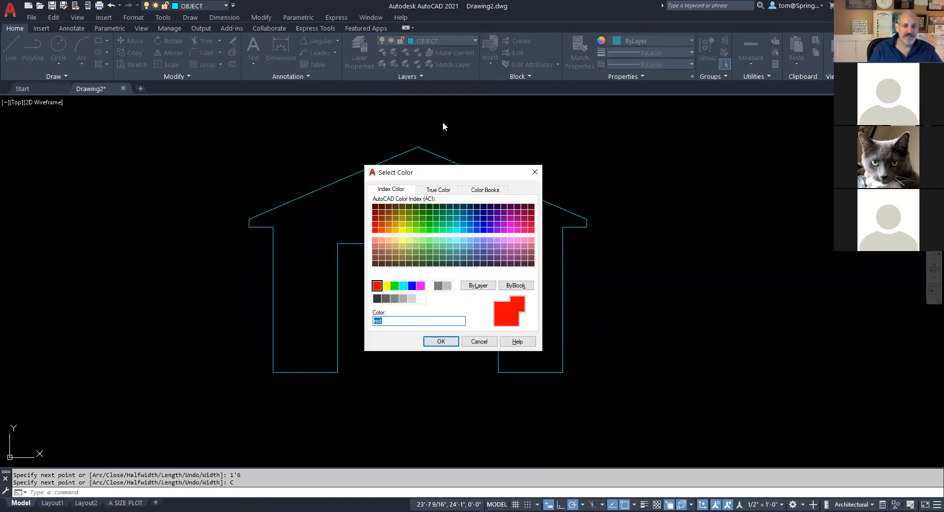
key("Escape")
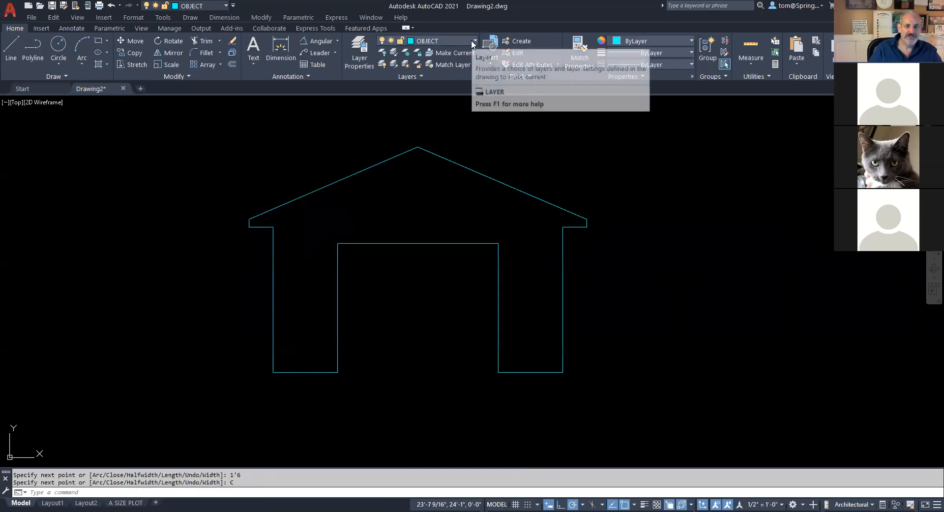
Make DIMENSIONS the current layer and place a horizontal linear dimension above the roof from the left eave's upper corner to the peak
left_click(472, 39)
left_click(427, 76)
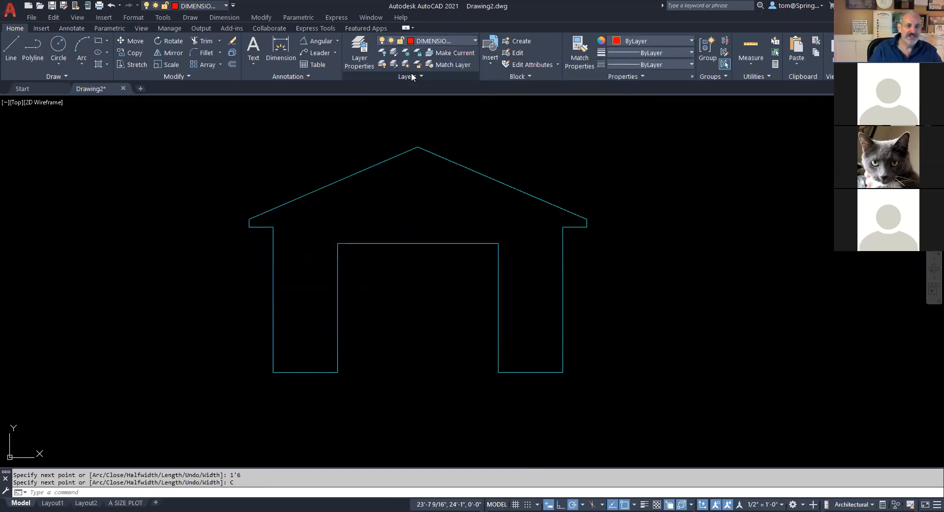
left_click(338, 41)
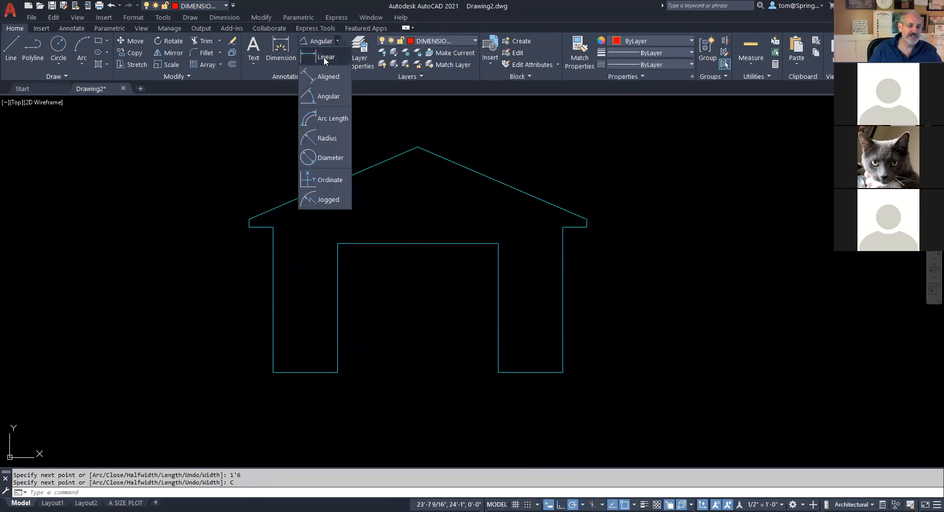
left_click(324, 57)
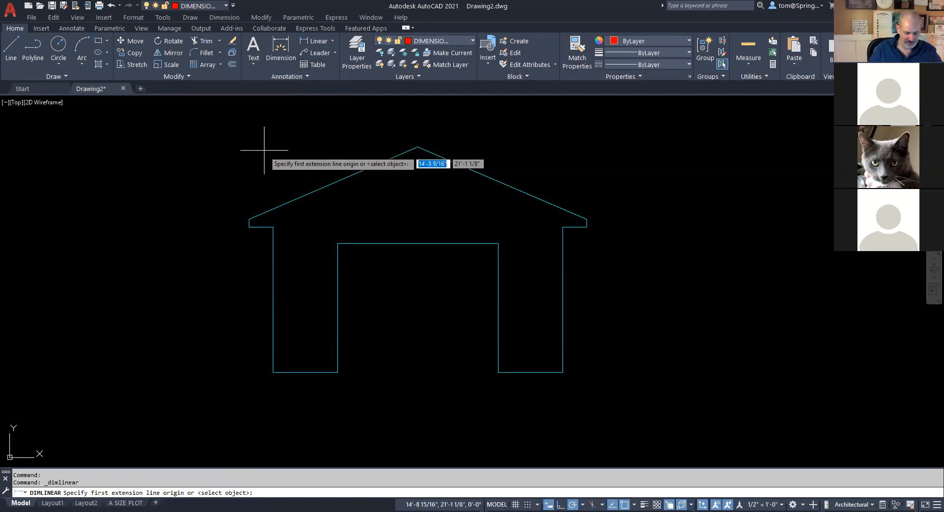
left_click(249, 219)
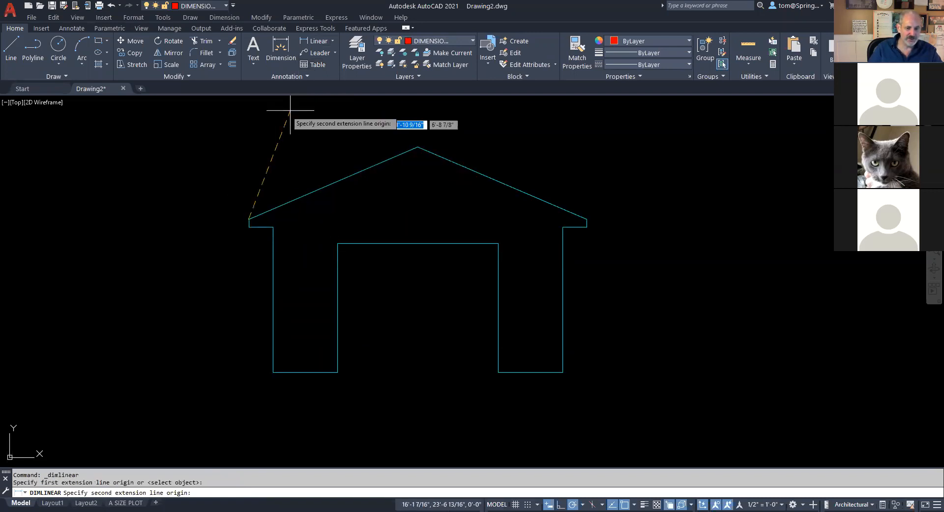
left_click(417, 147)
left_click(401, 110)
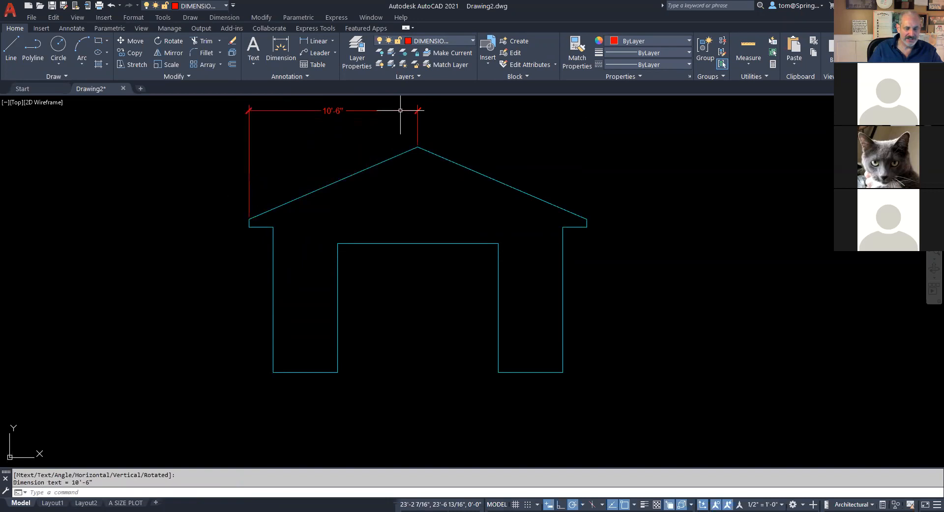
Place a vertical linear dimension left of the house from the roof peak to the left eave's upper corner
right_click(462, 121)
left_click(488, 127)
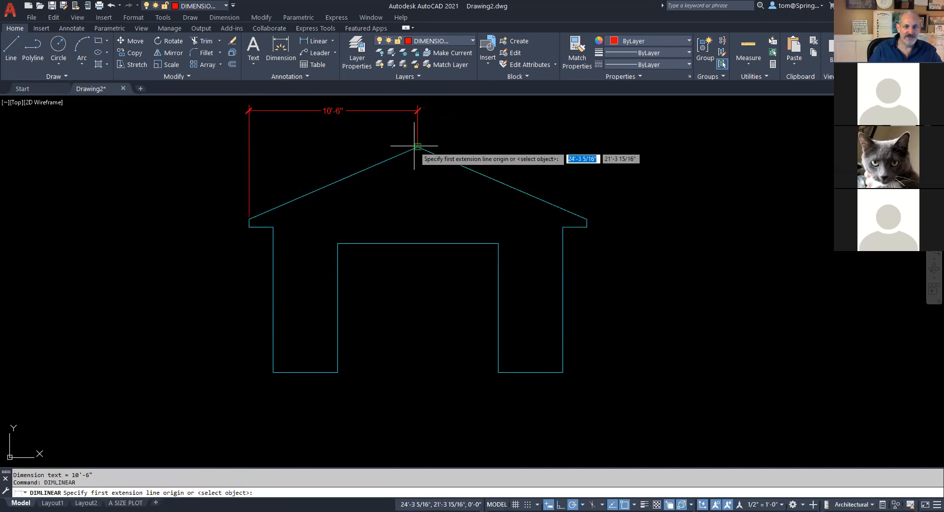
left_click(418, 147)
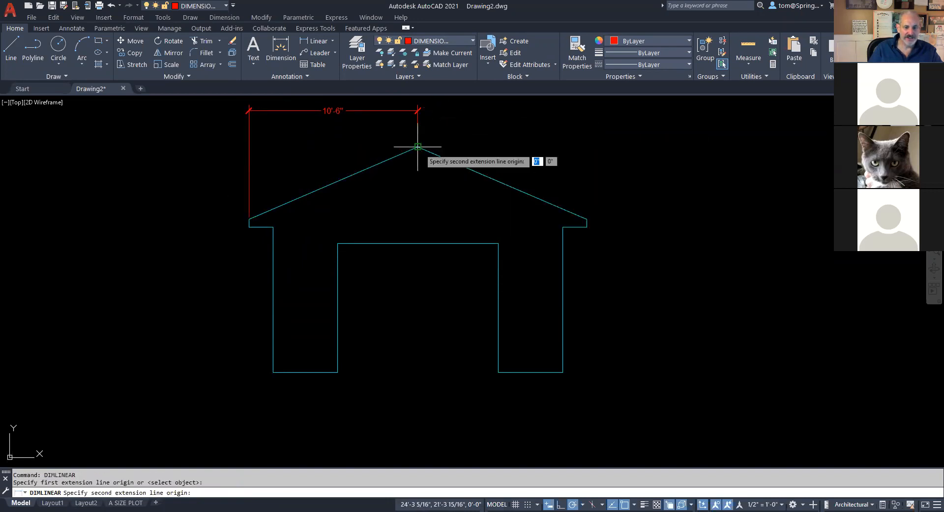
left_click(250, 219)
left_click(167, 184)
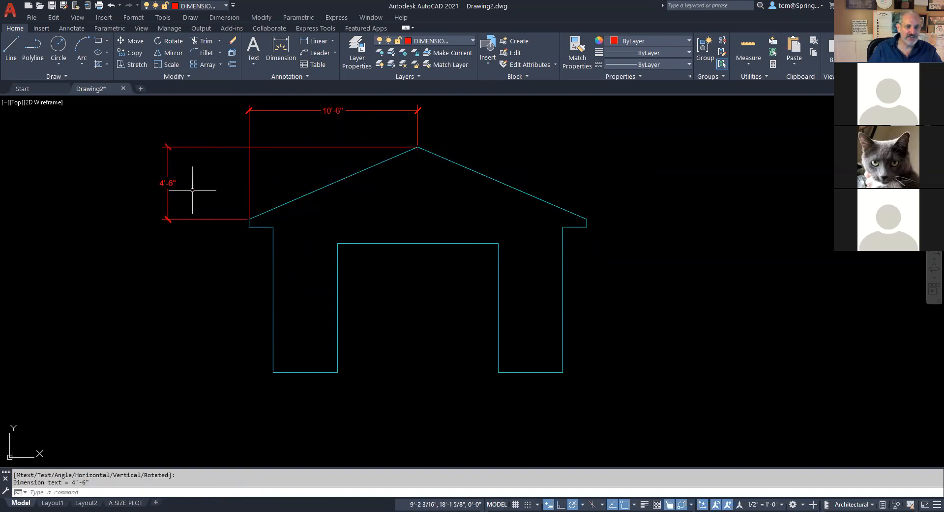
Try a vertical linear dimension for the left outer wall, in line with the roof height dimension, and undo it
right_click(502, 157)
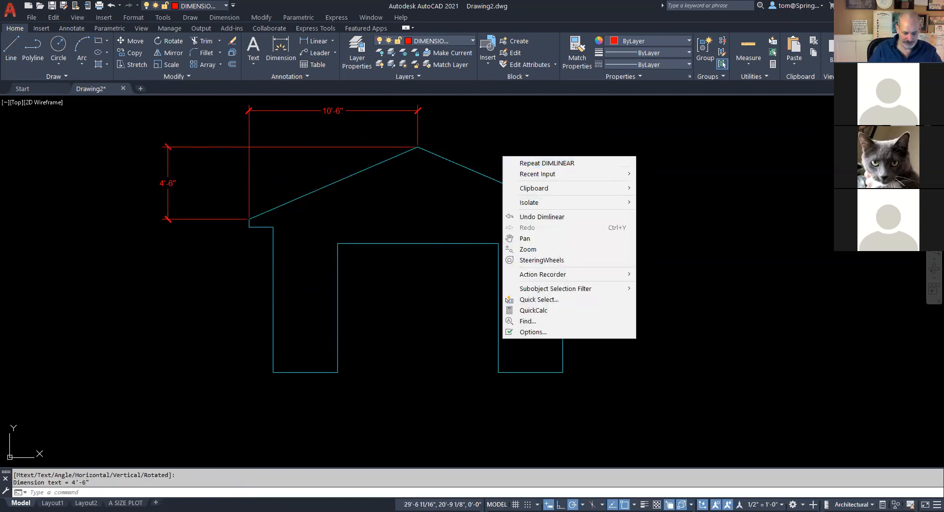
left_click(541, 163)
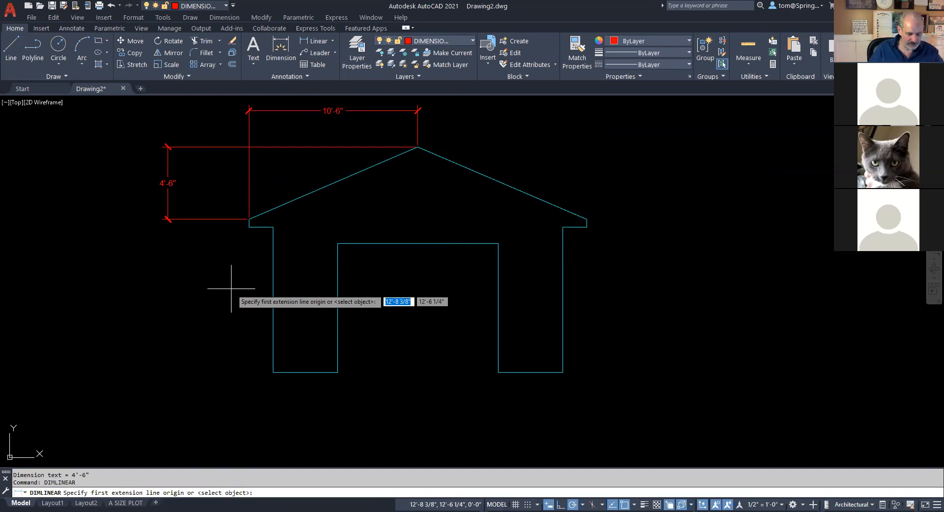
key("Return")
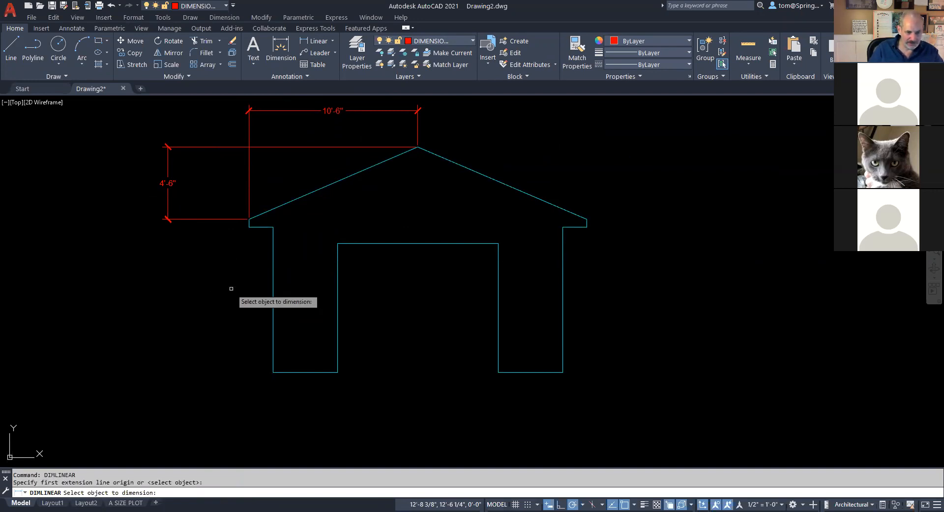
left_click(272, 292)
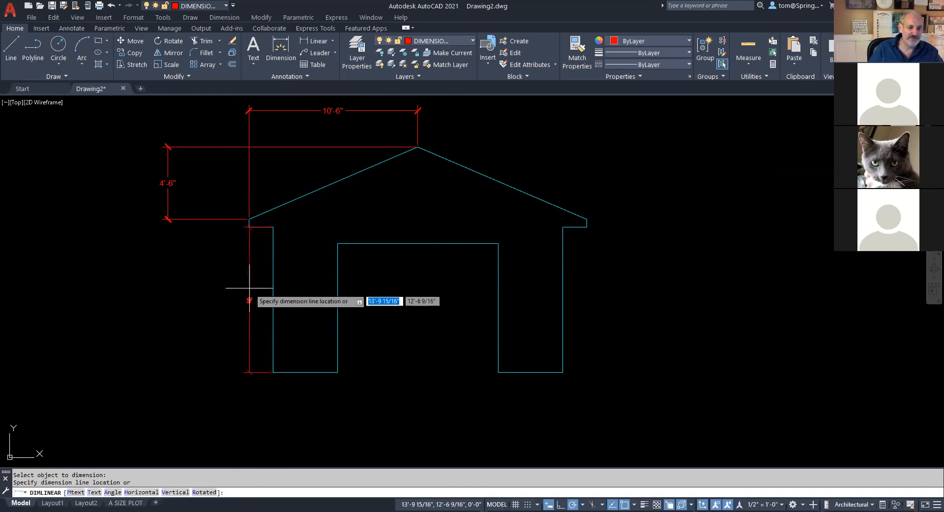
left_click(168, 222)
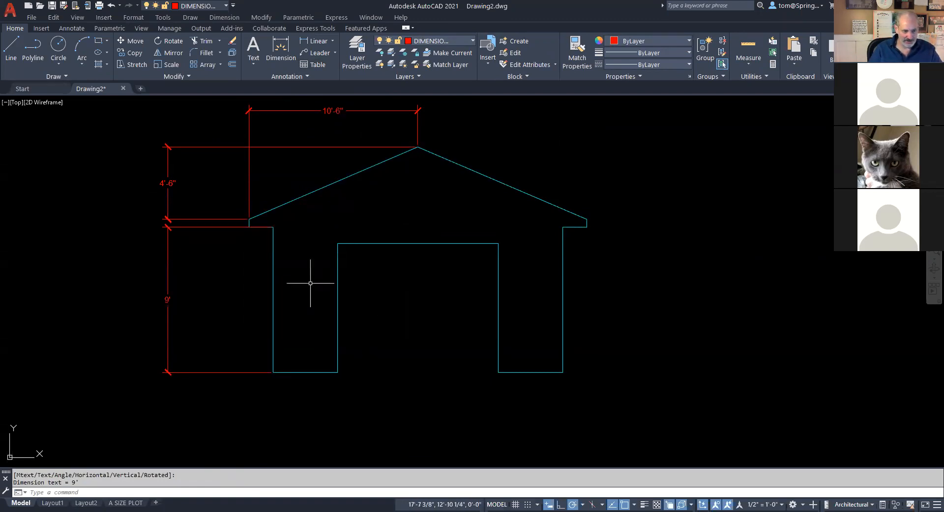
key("ctrl+z")
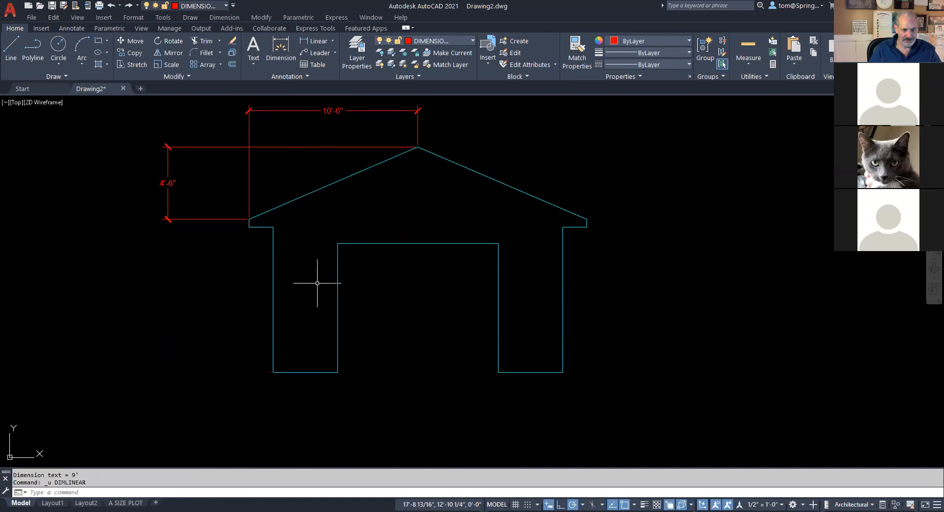
Place a vertical linear dimension left of the house for the height of the central opening's left side
right_click(417, 304)
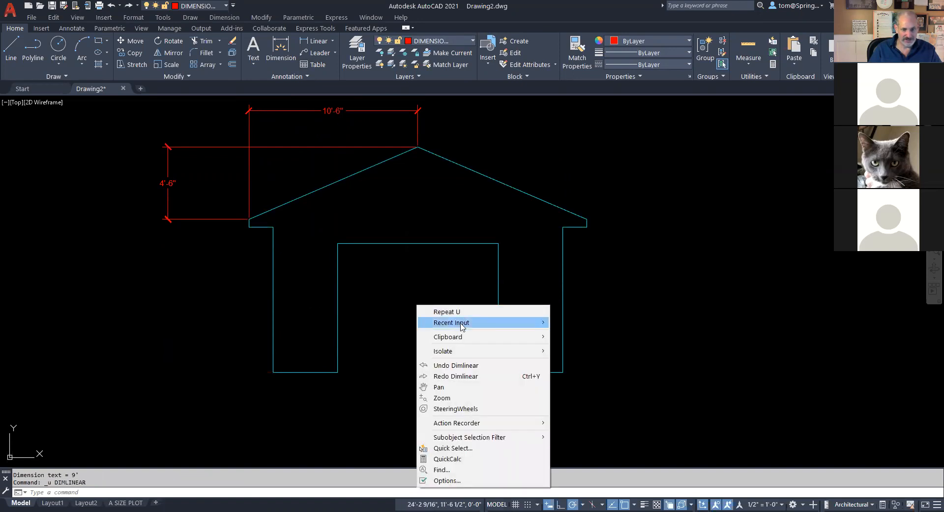
mouse_move(461, 326)
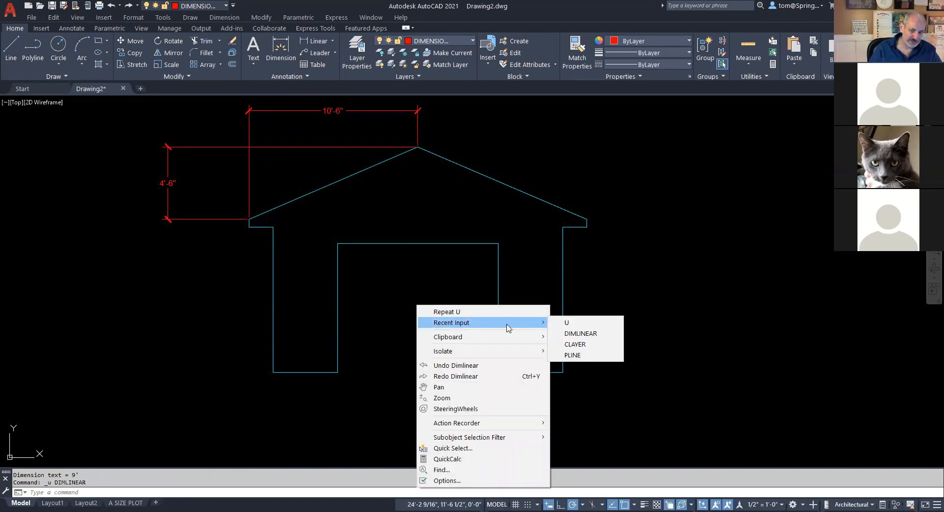
left_click(581, 333)
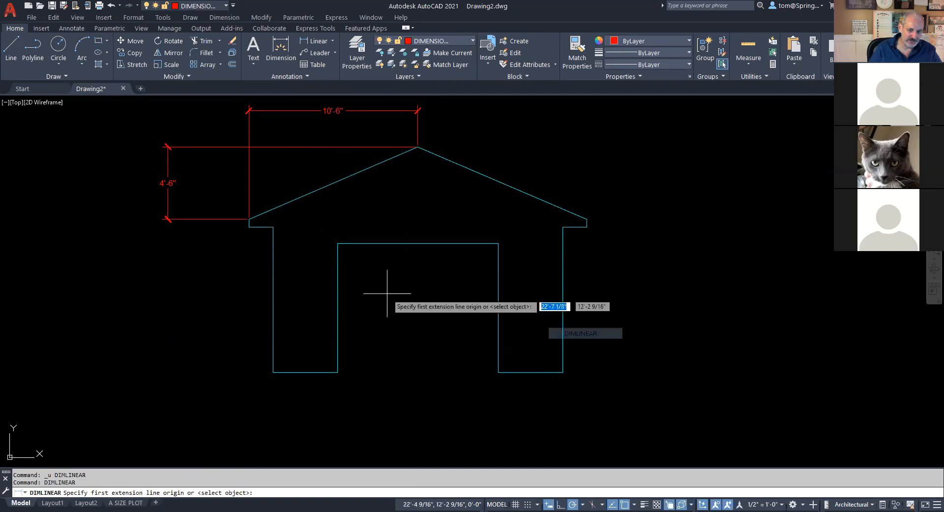
left_click(338, 243)
left_click(337, 372)
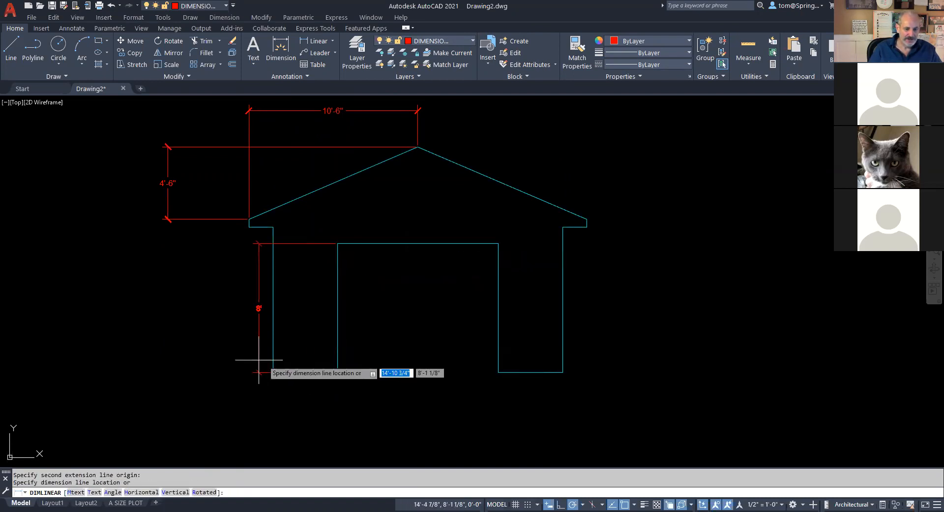
left_click(194, 358)
Dimension the right outer wall's height by selecting the wall segment, with the dimension line to the right of the house
right_click(398, 318)
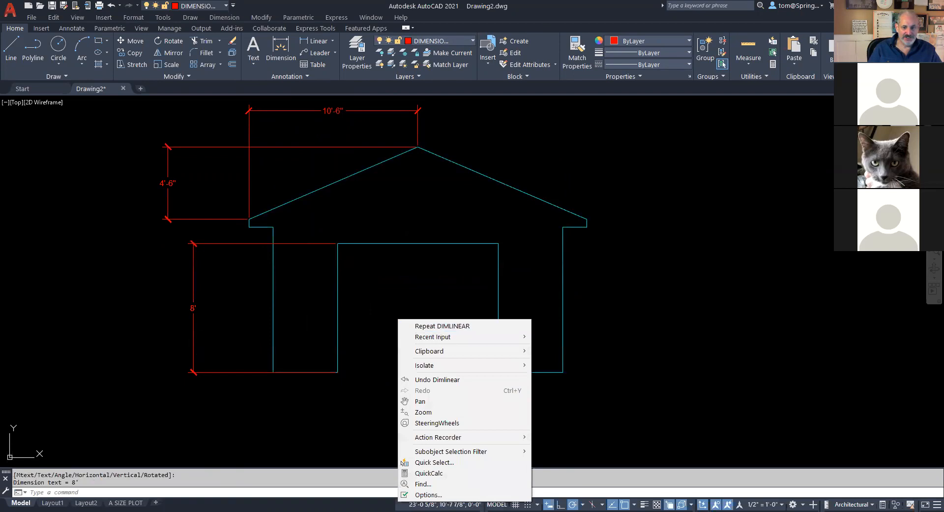
left_click(428, 324)
key("Return")
left_click(564, 320)
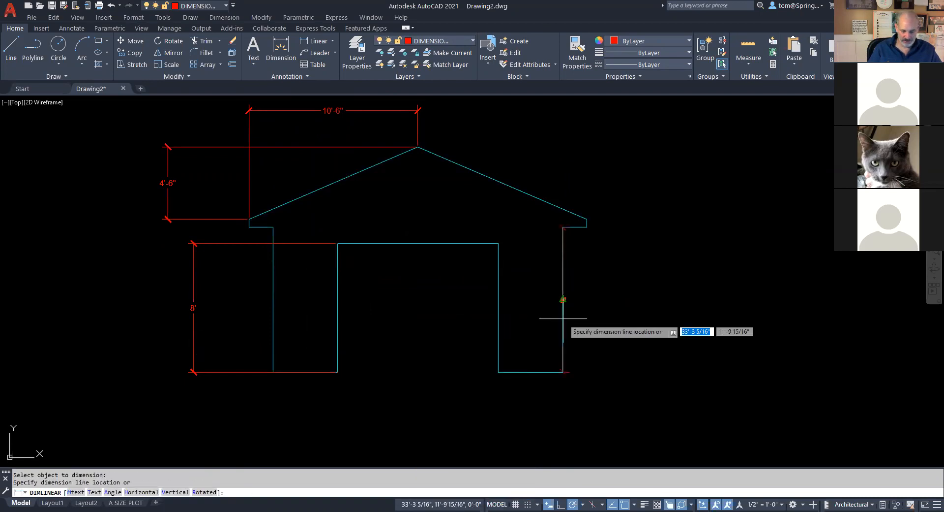
left_click(662, 319)
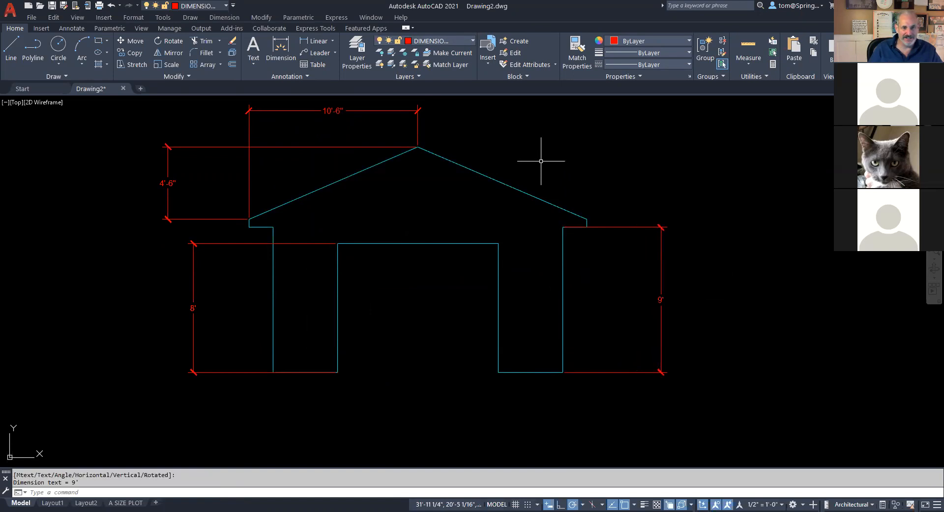
Make TEXT the current layer and add the multiline text "DRAWING F" below the house
left_click(473, 41)
left_click(432, 99)
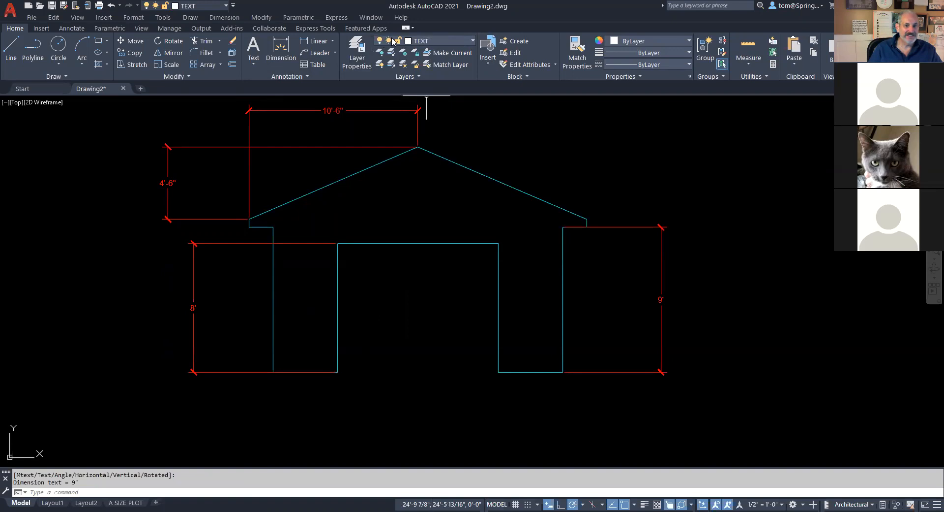
left_click(254, 64)
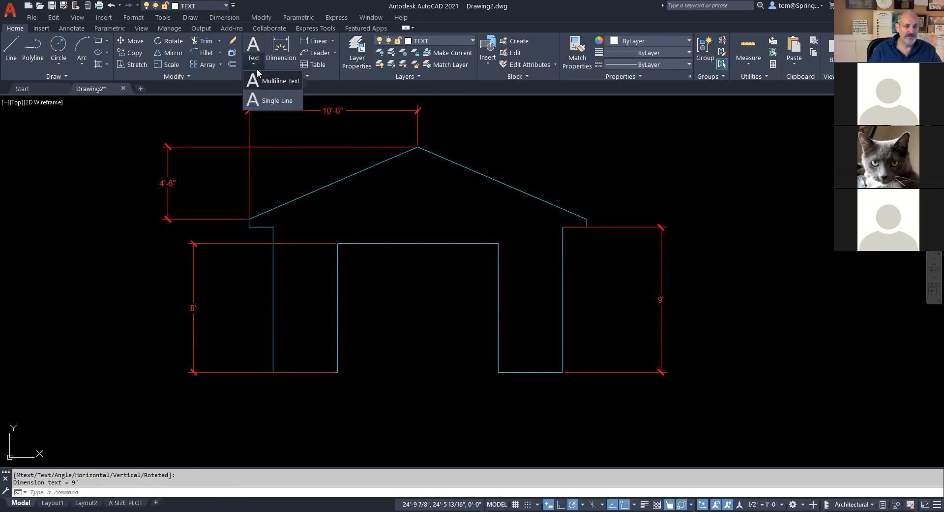
left_click(264, 86)
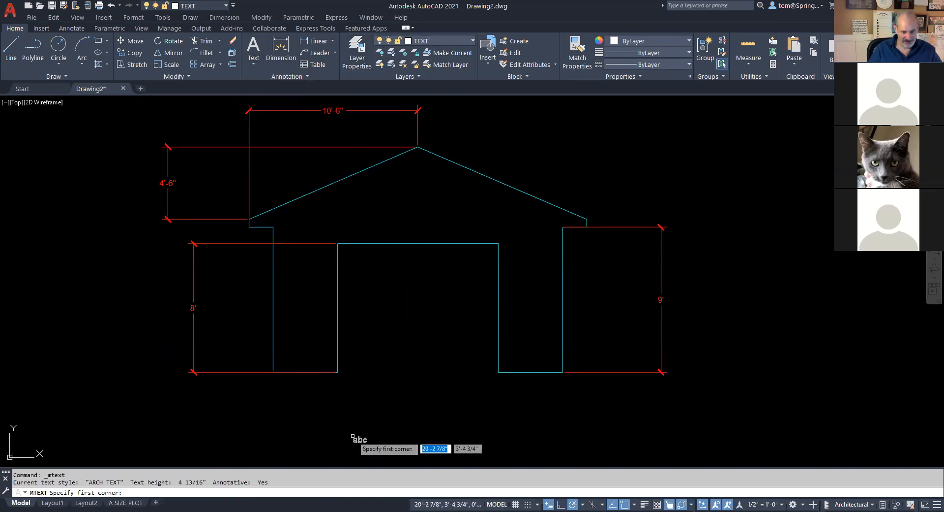
left_click(353, 436)
left_click(493, 400)
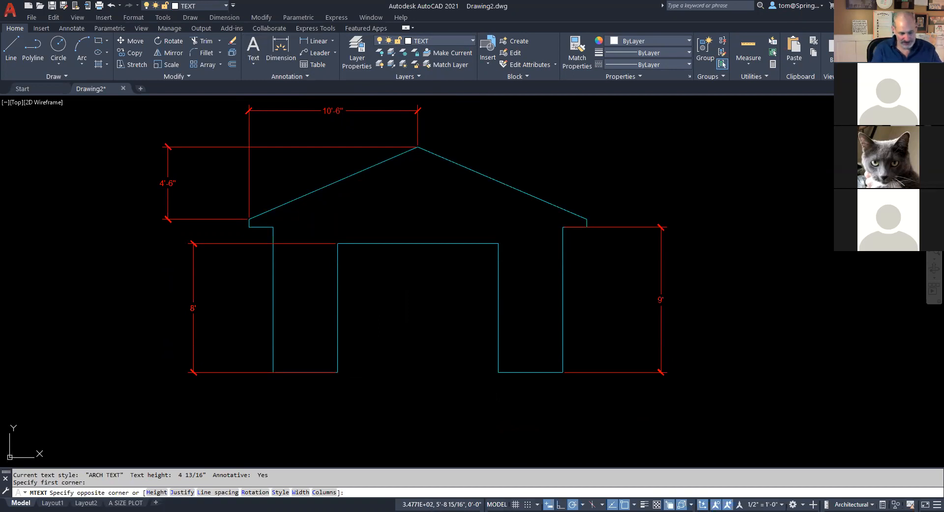
type("DRAW")
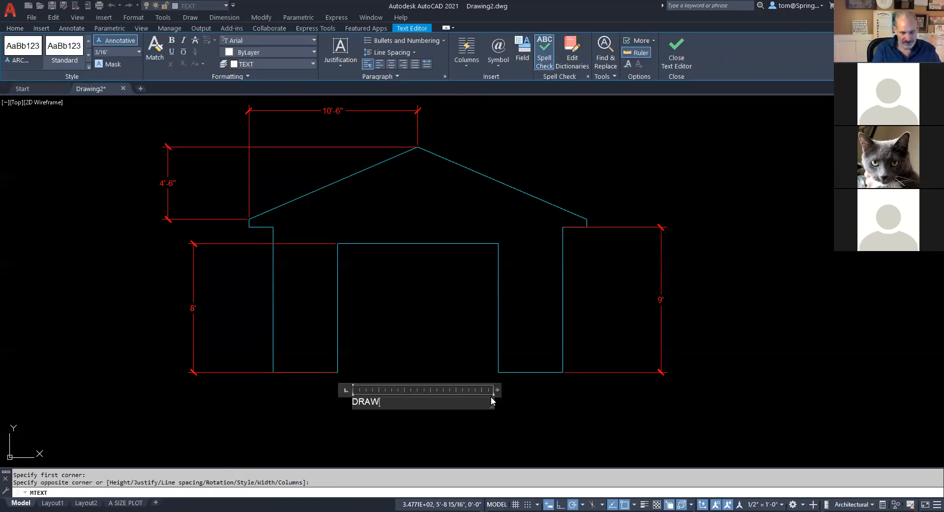
type("ING F")
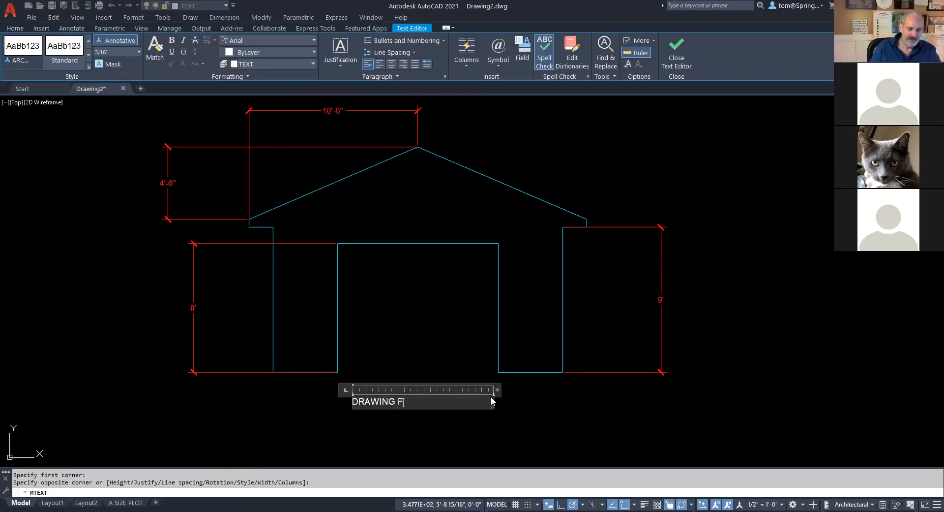
left_click(512, 439)
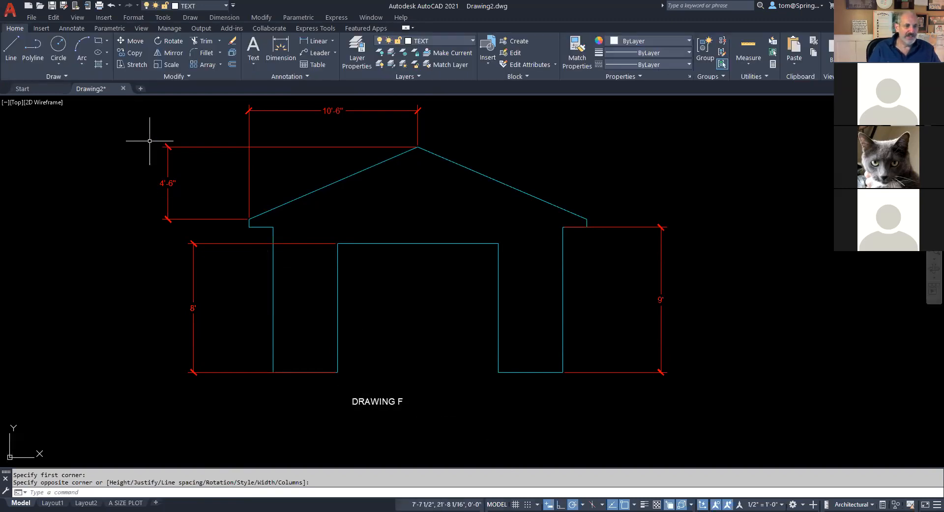
Save the drawing to the Desktop under the name "DRAWING F - " followed by the author's surname
left_click(51, 6)
type("DRAWING")
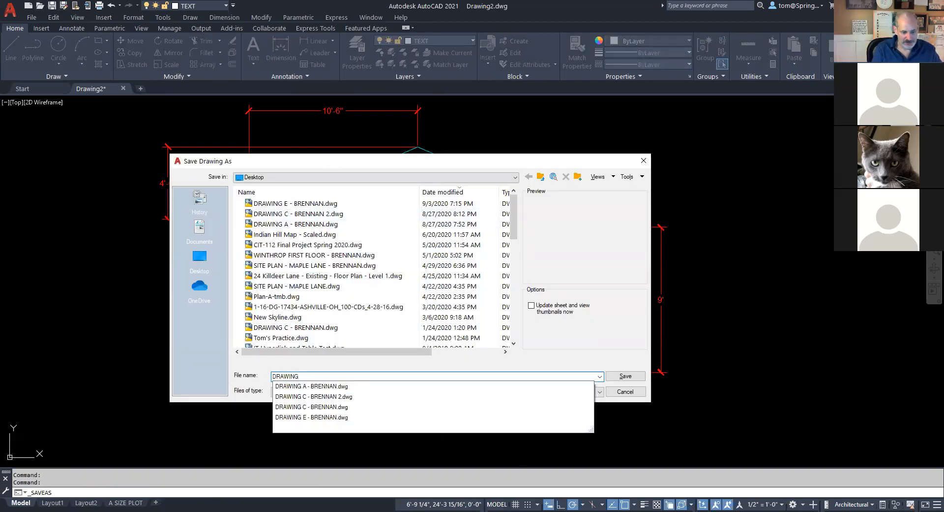
type(" F - B")
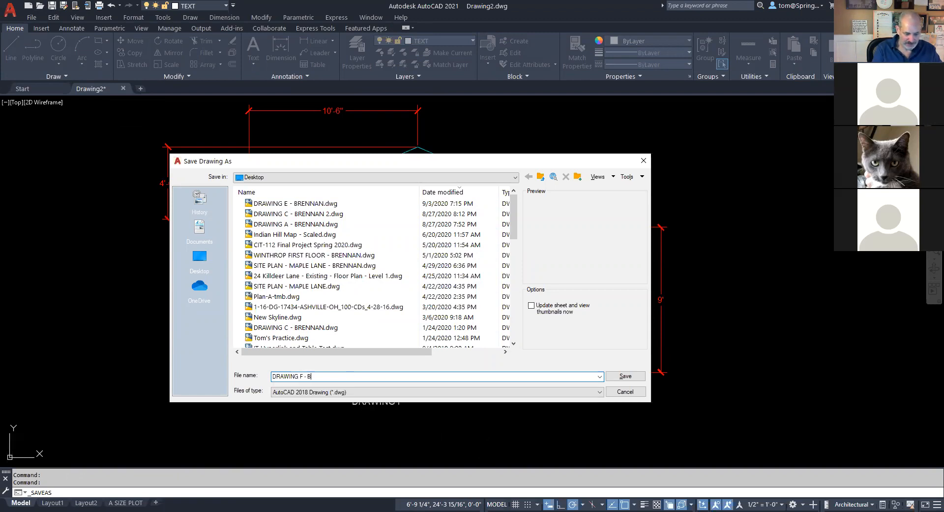
type("RENNAN")
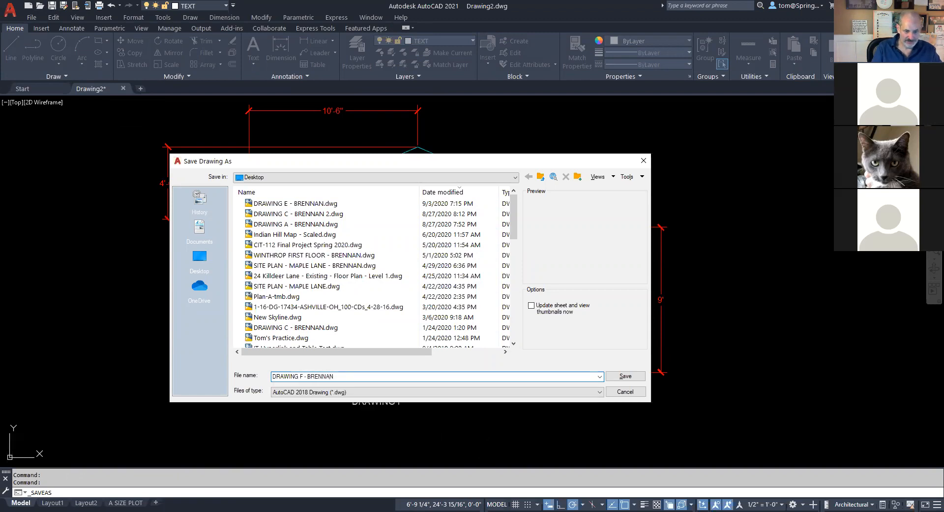
key("Return")
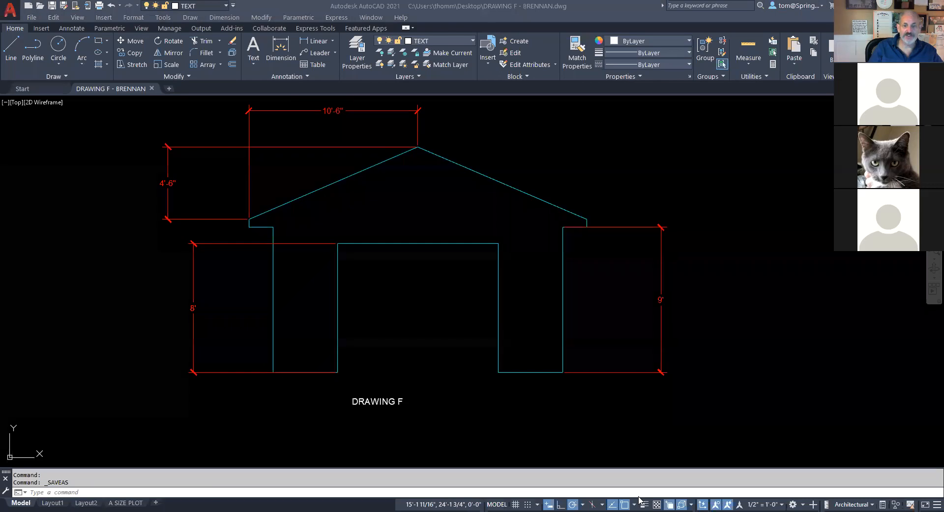
Switch to the assignments PDF in the browser, find the Drawing G page and rotate it clockwise
key("alt+Tab")
scroll(559, 309, "down", 8)
scroll(560, 310, "down", 2)
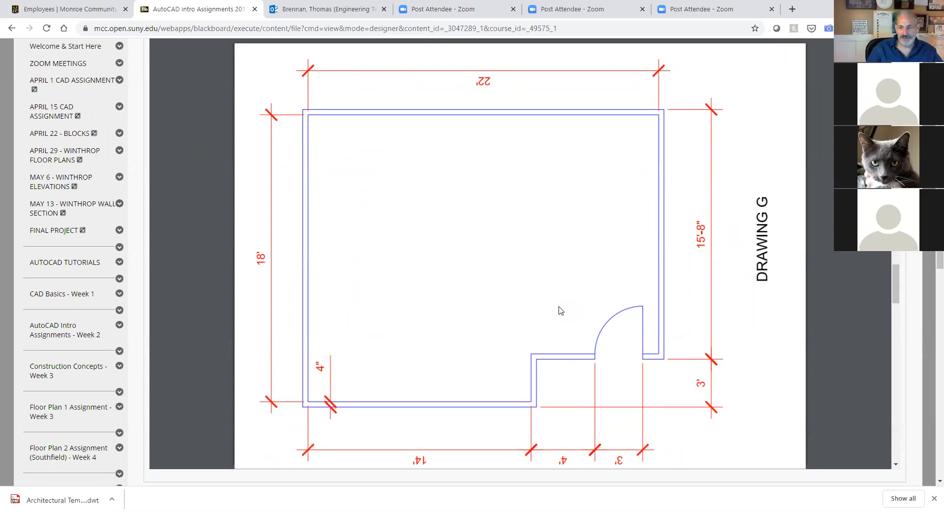
right_click(728, 321)
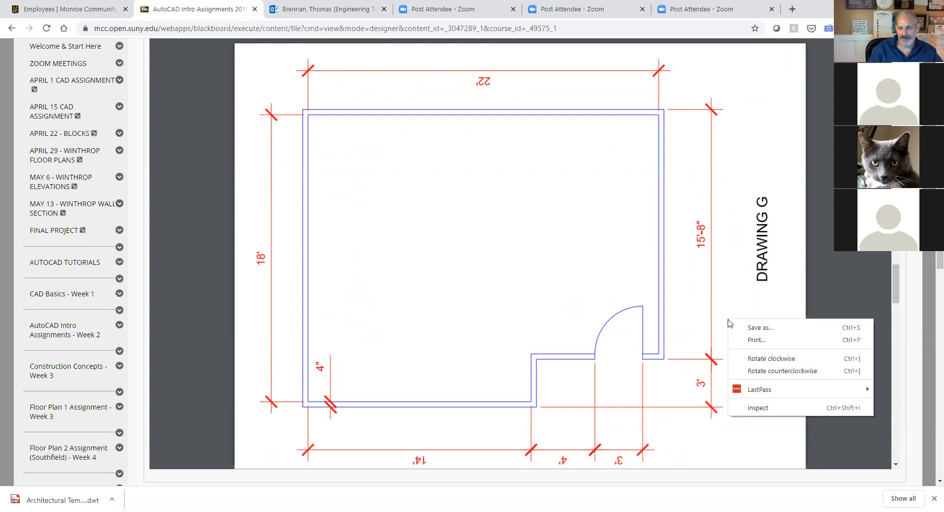
left_click(771, 359)
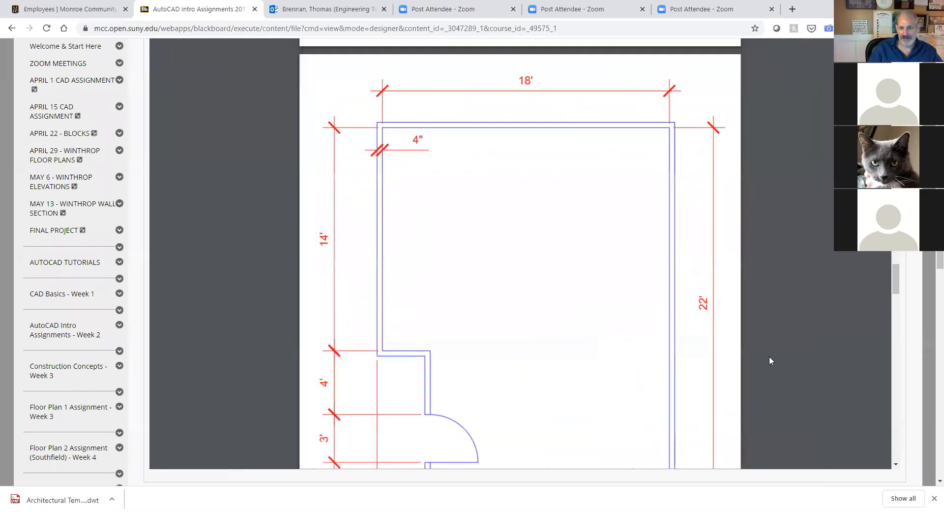
Examine Drawing G's overall sizes, wall thickness, recess and door opening dimensions
scroll(770, 353, "down", 1)
scroll(769, 358, "down", 1)
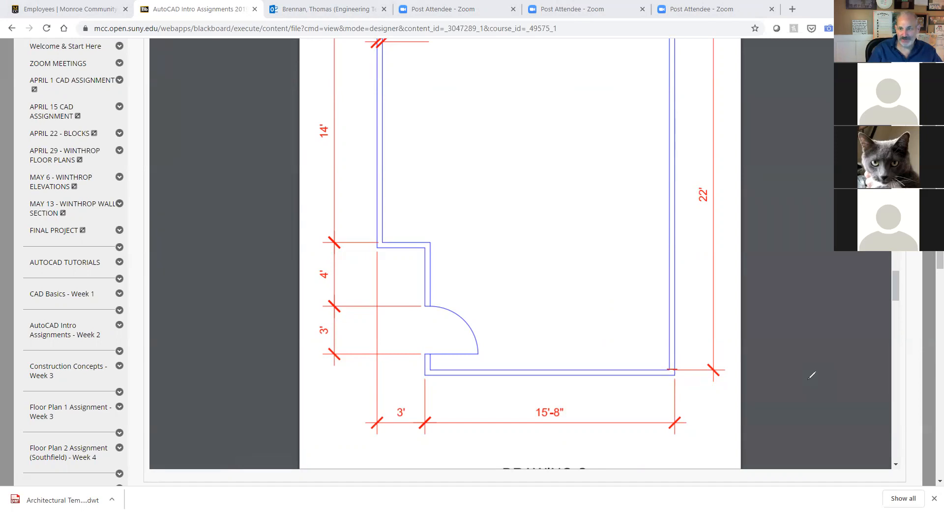
scroll(672, 369, "up", 1)
scroll(672, 368, "up", 1)
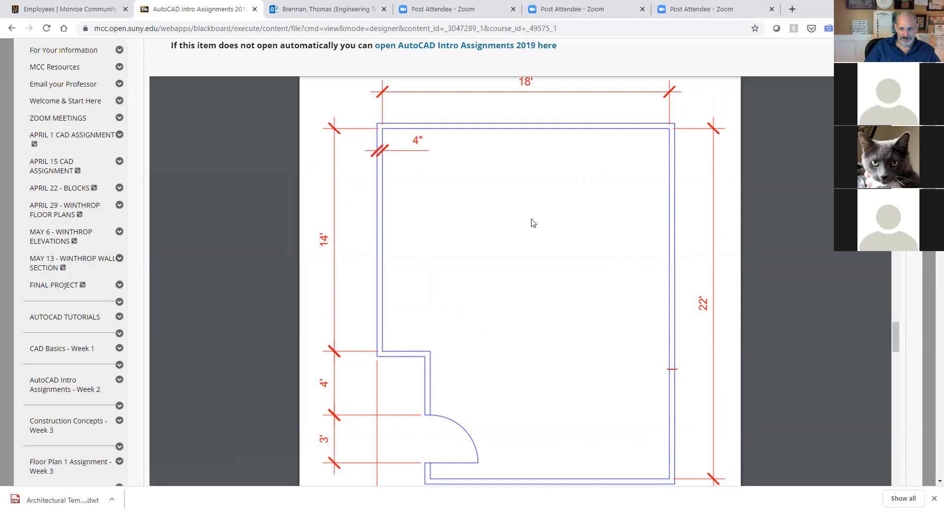
scroll(532, 222, "down", 1)
scroll(541, 207, "up", 1)
mouse_move(565, 82)
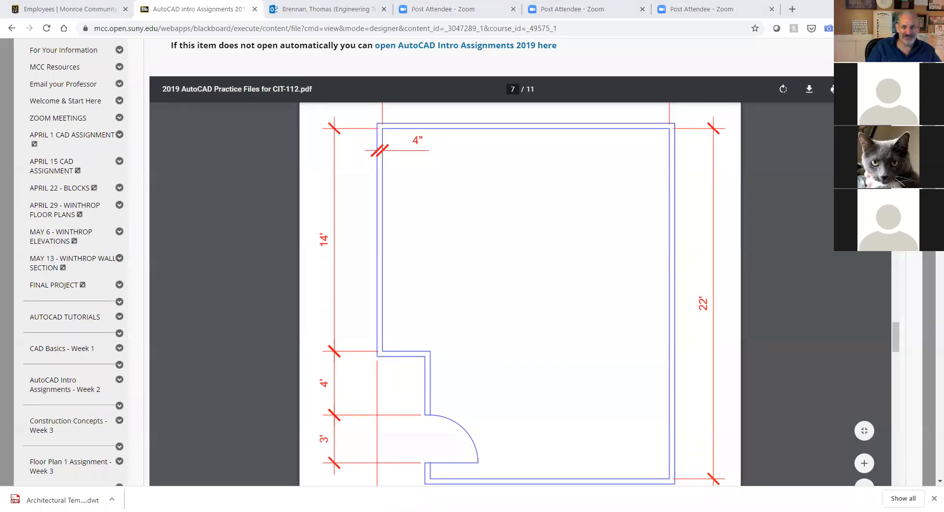
Switch back to AutoCAD and close the Drawing F file, saving its changes
key("alt+Tab")
middle_click_drag(468, 154, 476, 170)
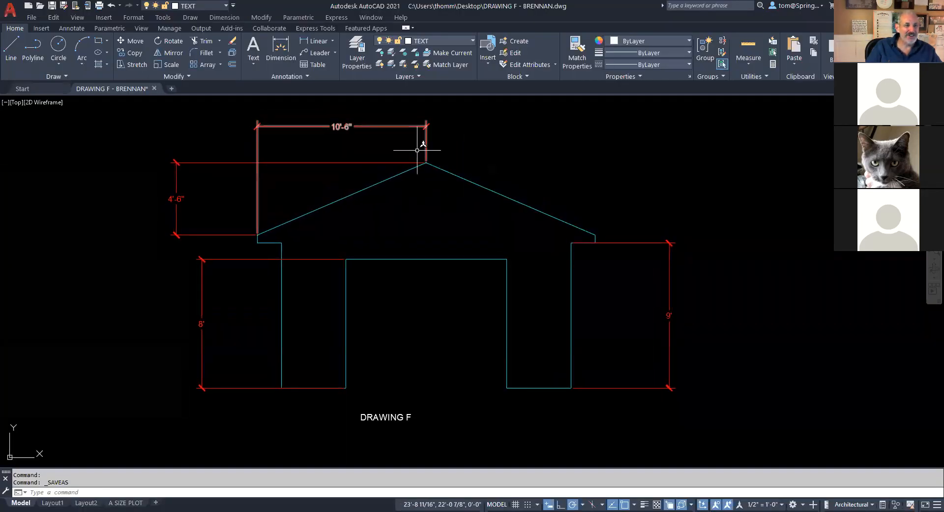
left_click(155, 88)
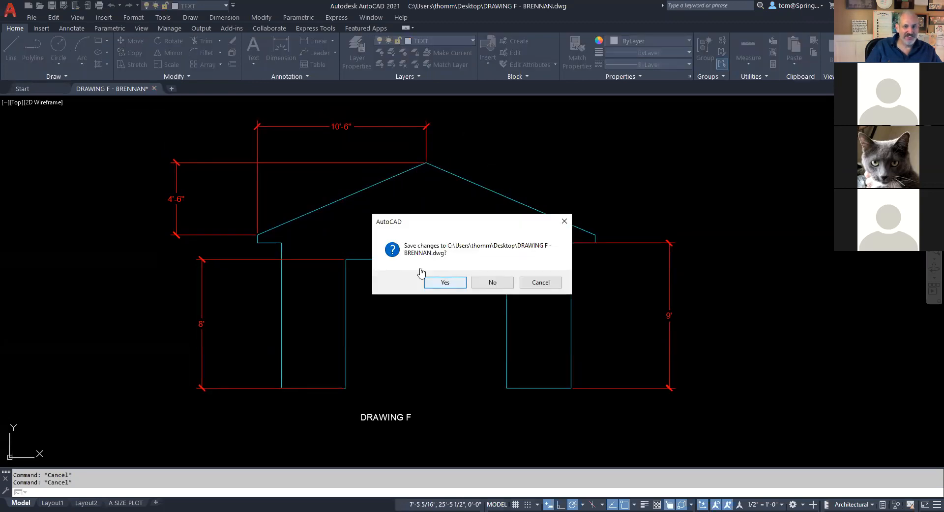
left_click(445, 282)
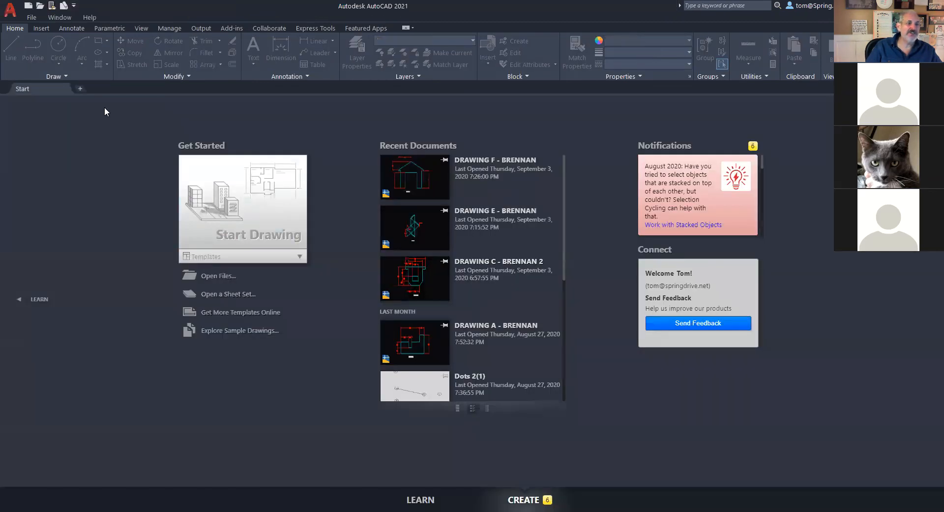
Create a new drawing from the "Architectural Template - Drawings F-G" template in the Downloads folder
left_click(28, 7)
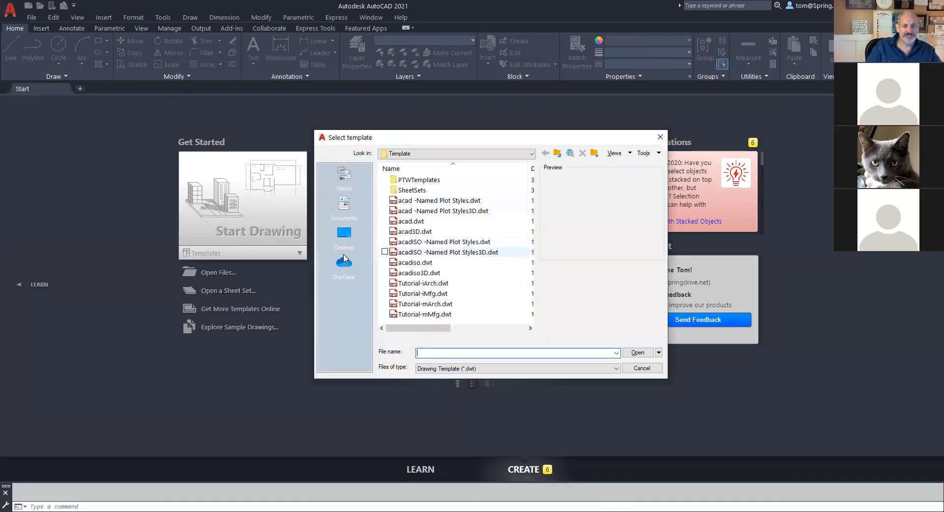
left_click(532, 153)
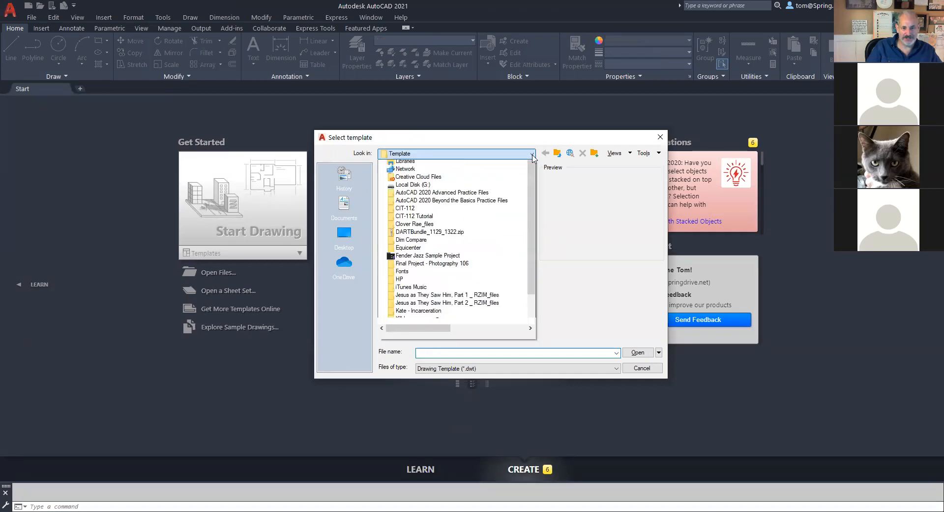
scroll(452, 221, "up", 3)
left_click(439, 203)
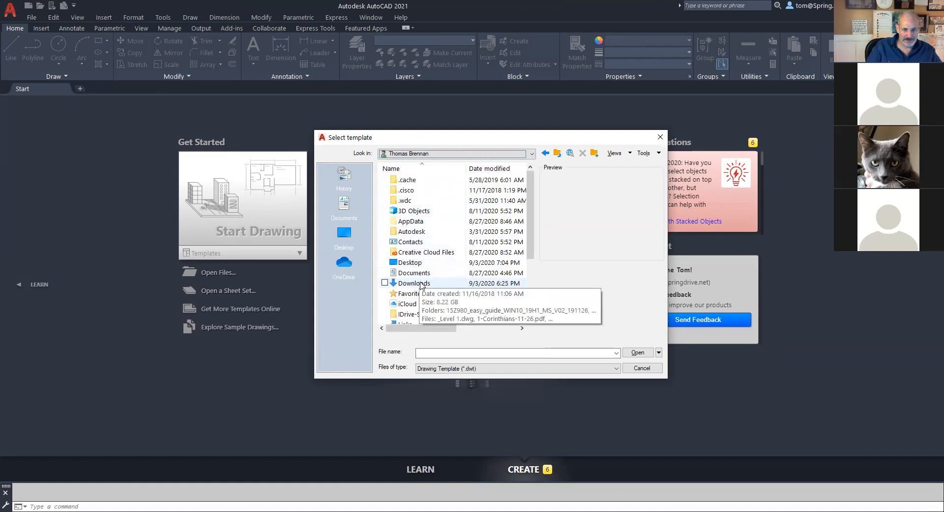
double_click(422, 283)
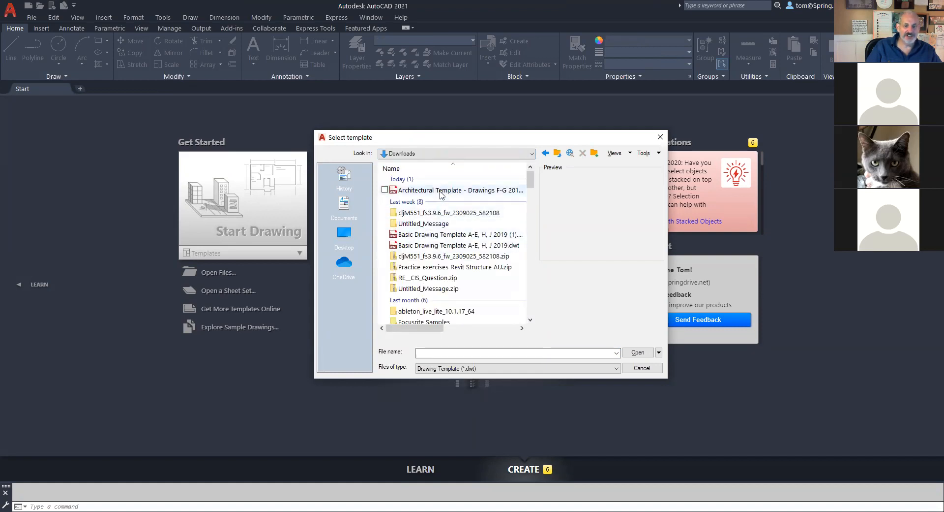
double_click(441, 191)
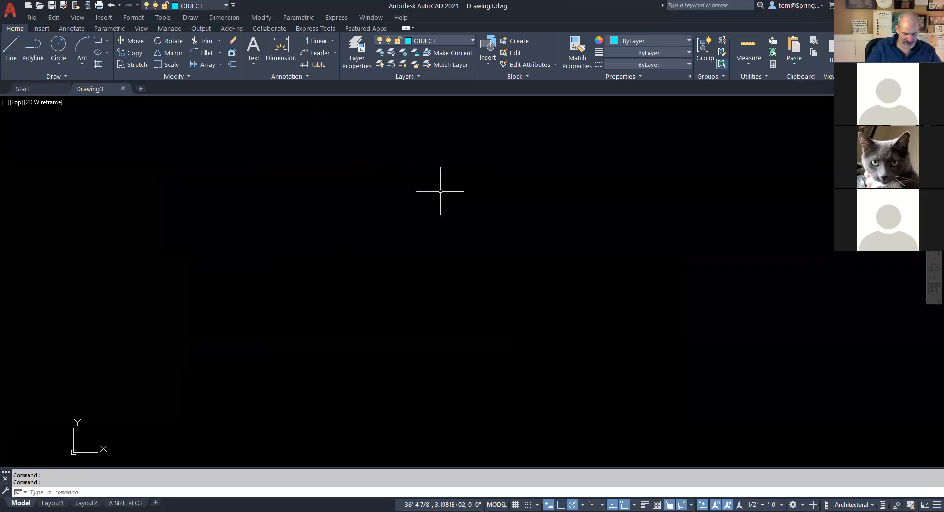
Start the outer wall polyline at the recess's lower corner, with segments 15'8" to the right and 22'8" straight up
left_click(33, 50)
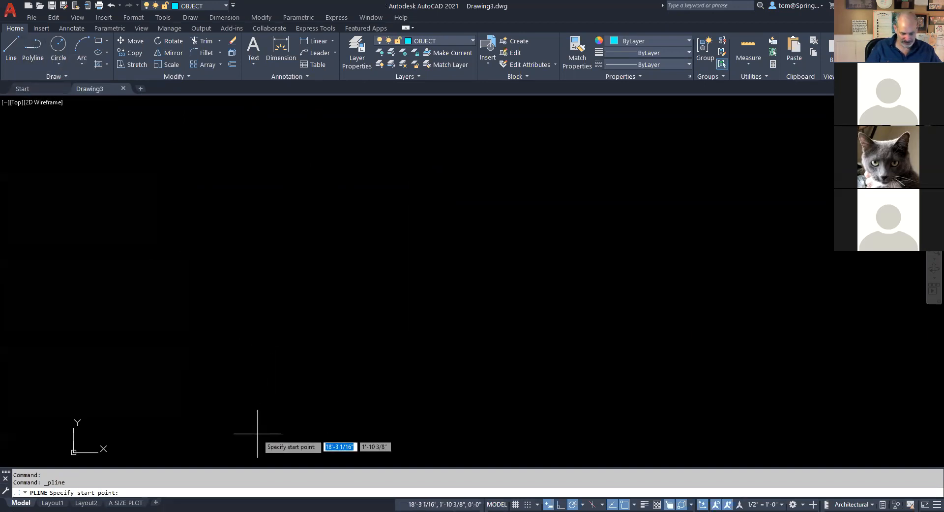
left_click(233, 388)
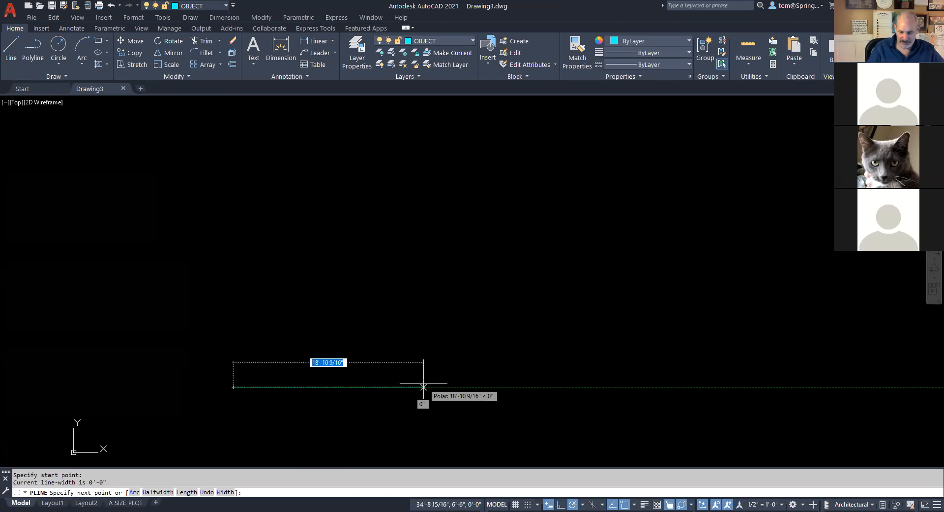
type("15'8")
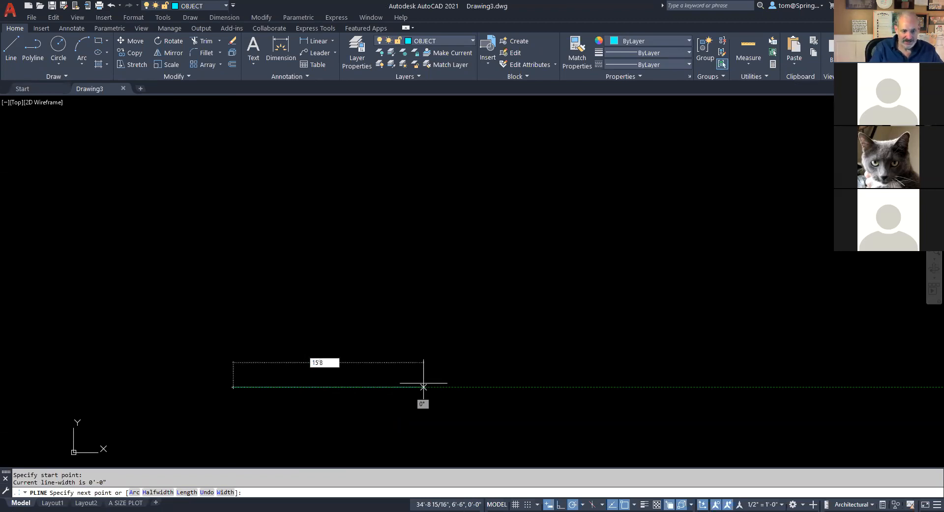
key("Return")
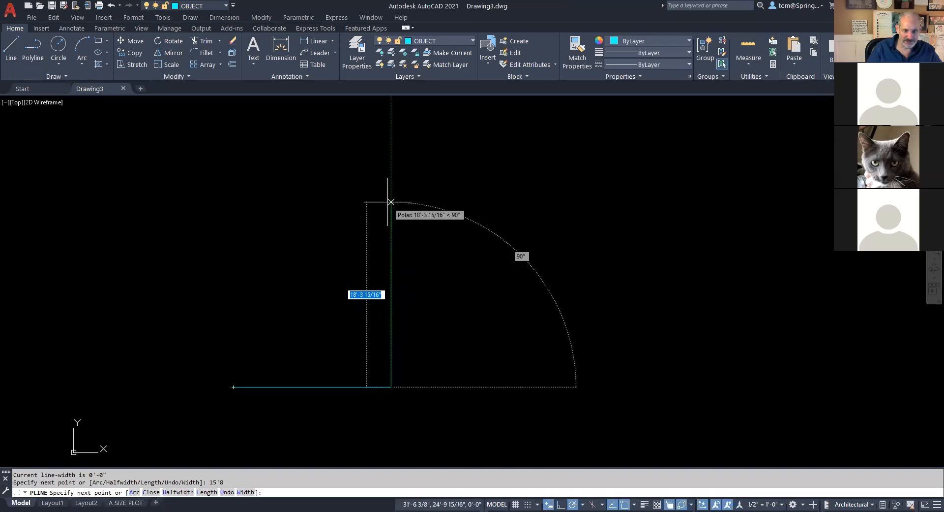
middle_click_drag(388, 202, 425, 247)
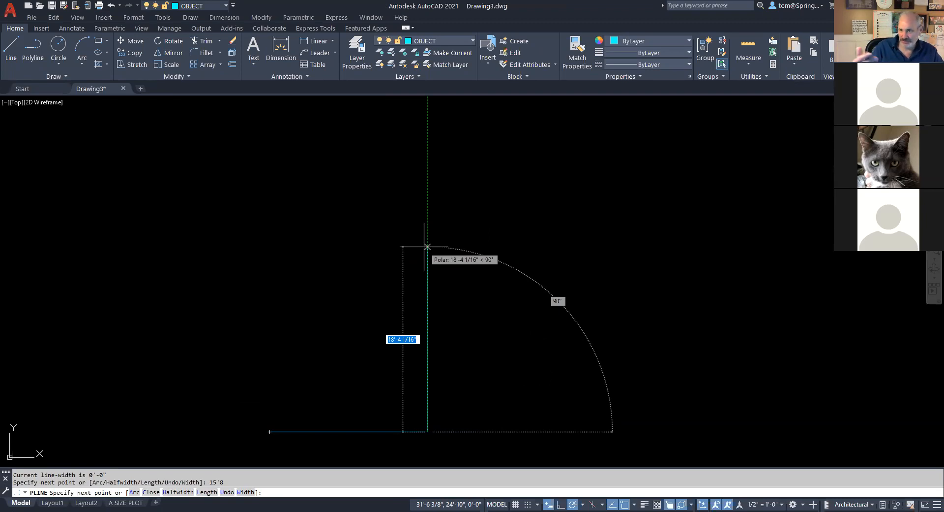
type("22")
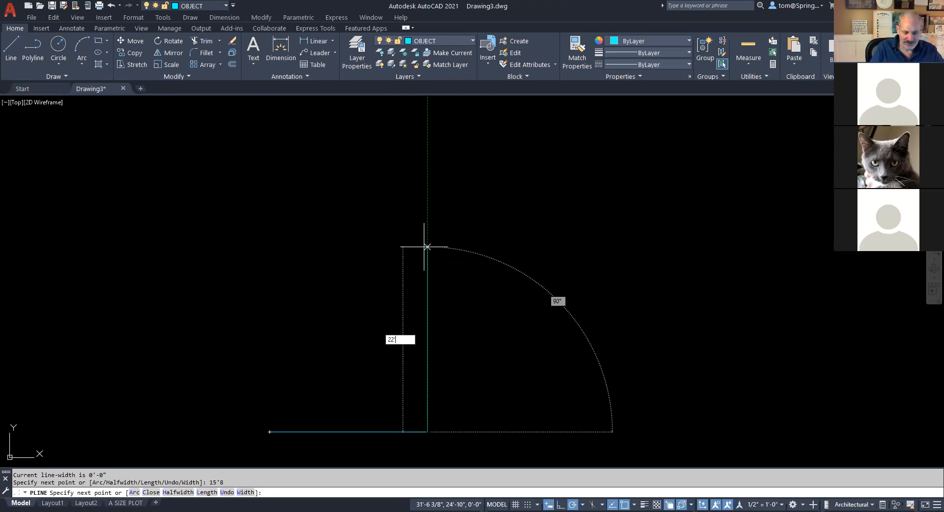
type("'8")
key("Return")
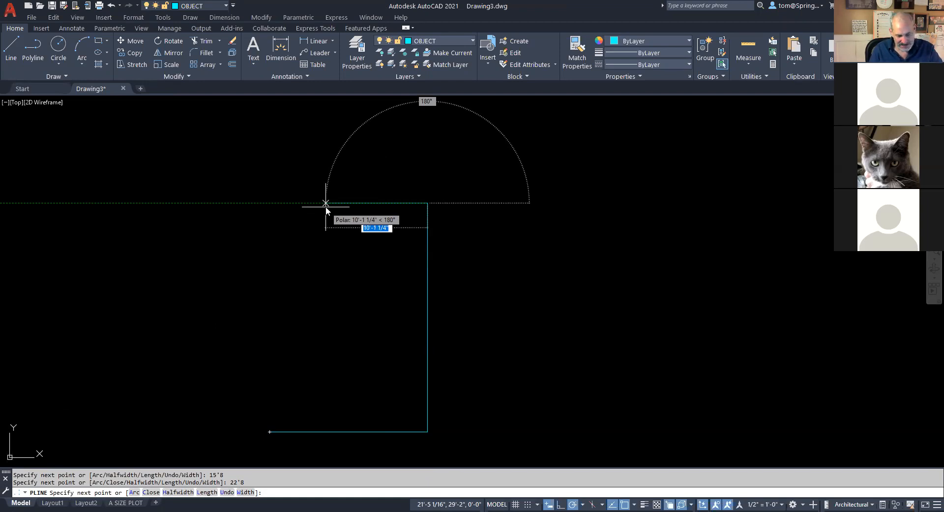
Continue the polyline 18'8" left, 14'8" down and 3' right, and finish it at its start point
type("18'")
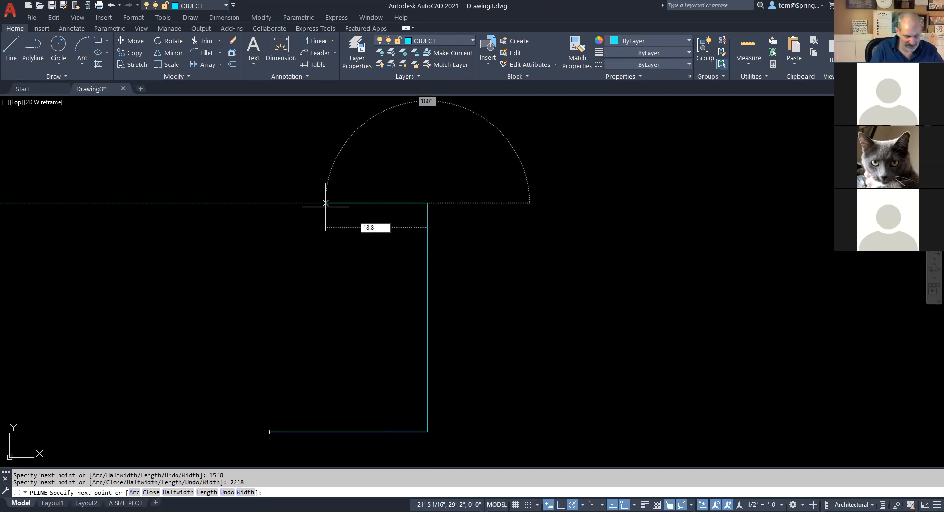
type("8")
key("Return")
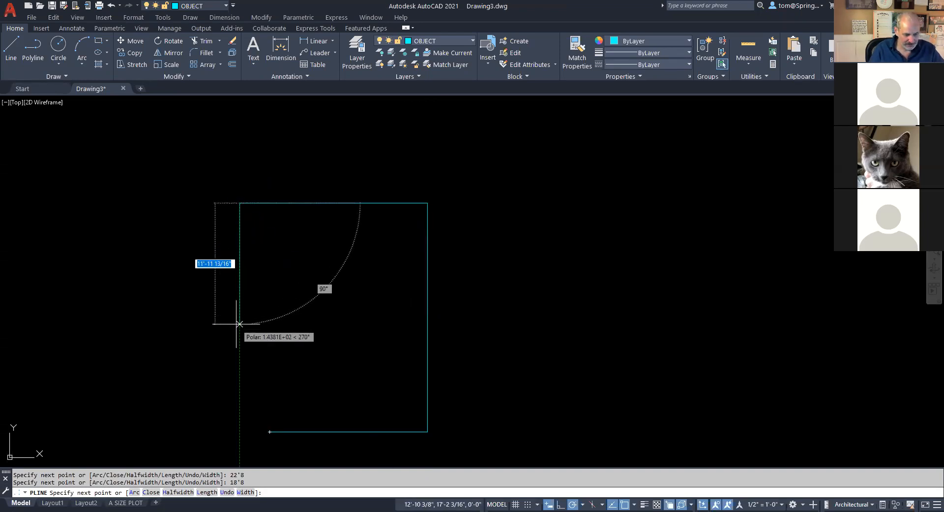
type("14'8")
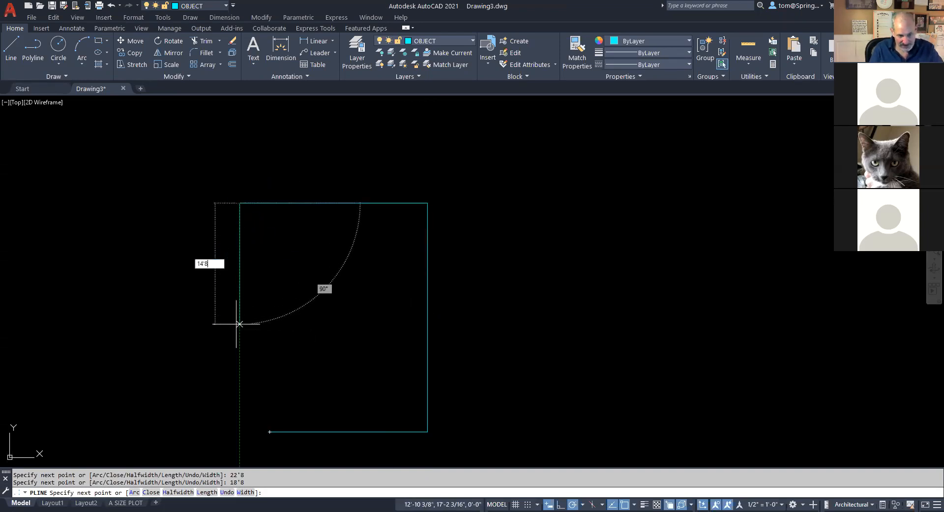
key("Return")
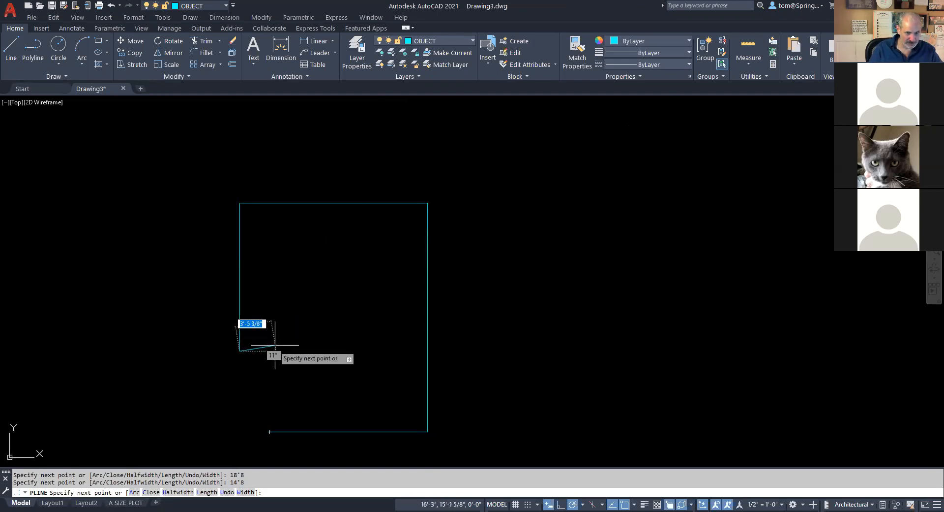
type("3'")
key("Return")
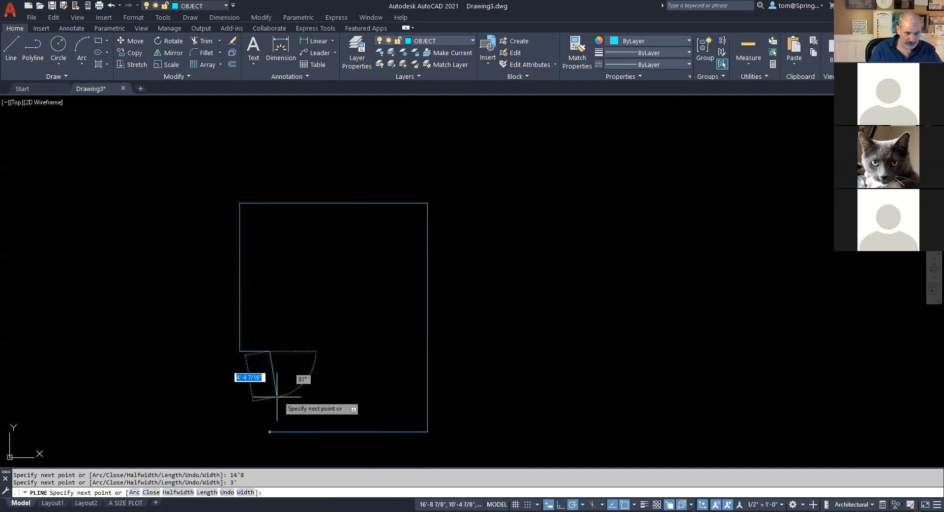
left_click(270, 431)
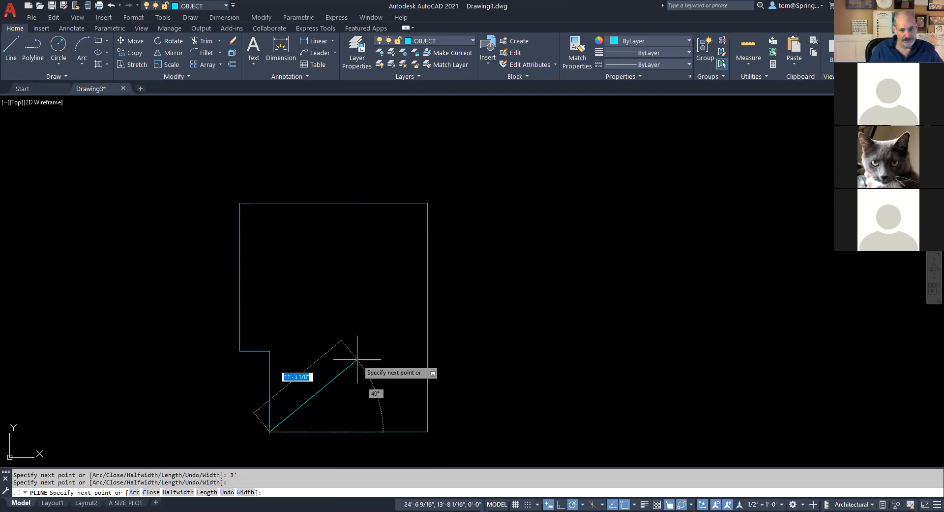
key("Escape")
Inspect the finished outline as one polyline and check its bottom and right-hand lengths at their shared corner
left_click(270, 392)
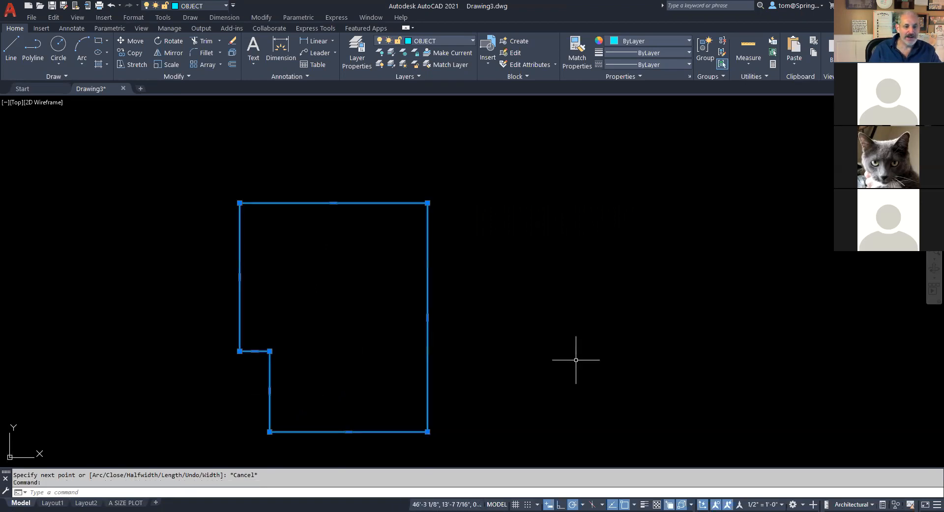
key("Escape")
mouse_move(576, 359)
middle_mouse_down()
mouse_move(575, 338)
mouse_move(611, 323)
middle_mouse_up()
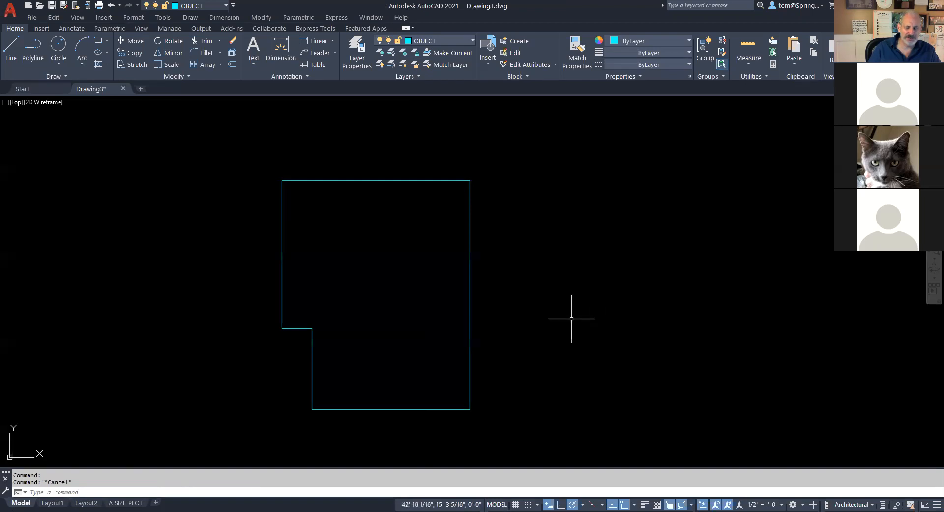
scroll(490, 349, "up", 2)
mouse_move(490, 353)
middle_mouse_down()
mouse_move(573, 340)
mouse_move(672, 264)
middle_mouse_up()
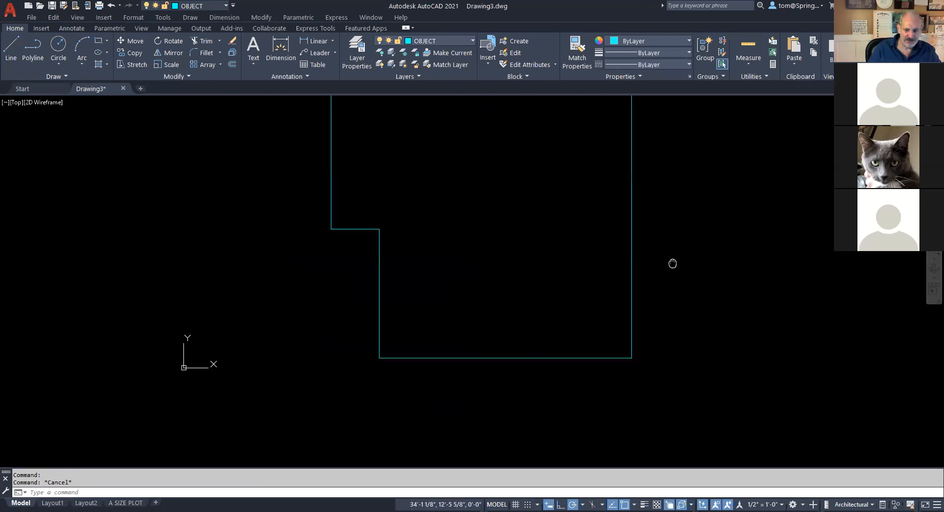
left_click(579, 358)
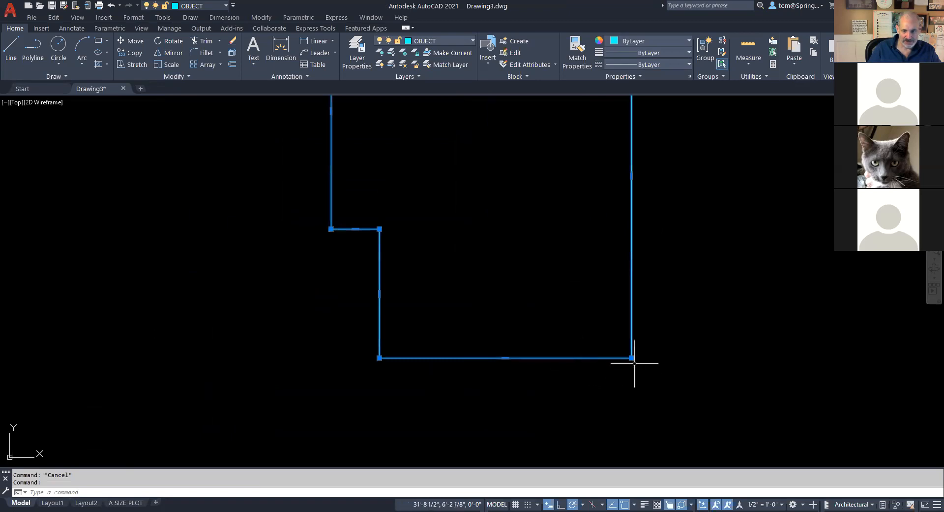
mouse_move(633, 359)
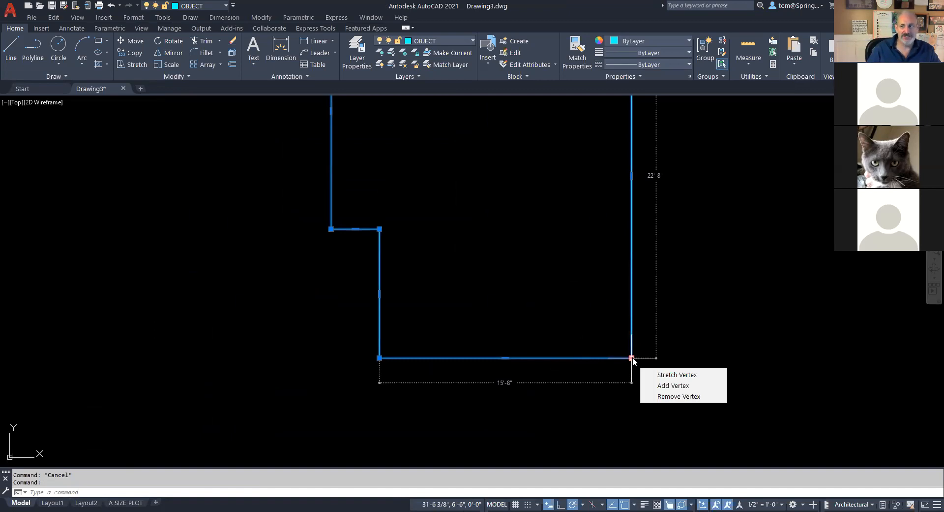
key("Escape")
middle_click_drag(678, 288, 637, 353)
scroll(636, 352, "down", 2)
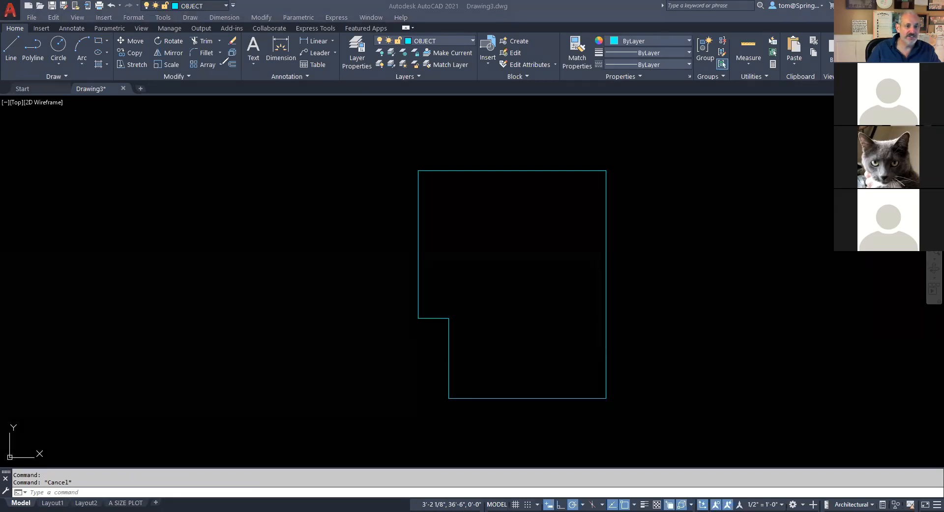
mouse_move(236, 58)
left_mouse_down()
mouse_move(216, 64)
mouse_move(232, 74)
mouse_move(248, 59)
mouse_move(230, 56)
left_mouse_up()
left_click_drag(173, 224, 229, 75)
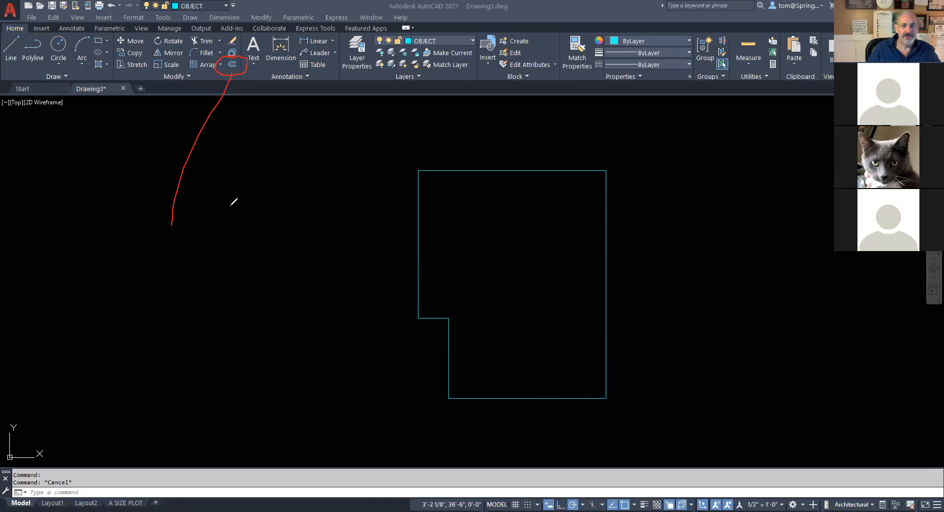
left_click(594, 75)
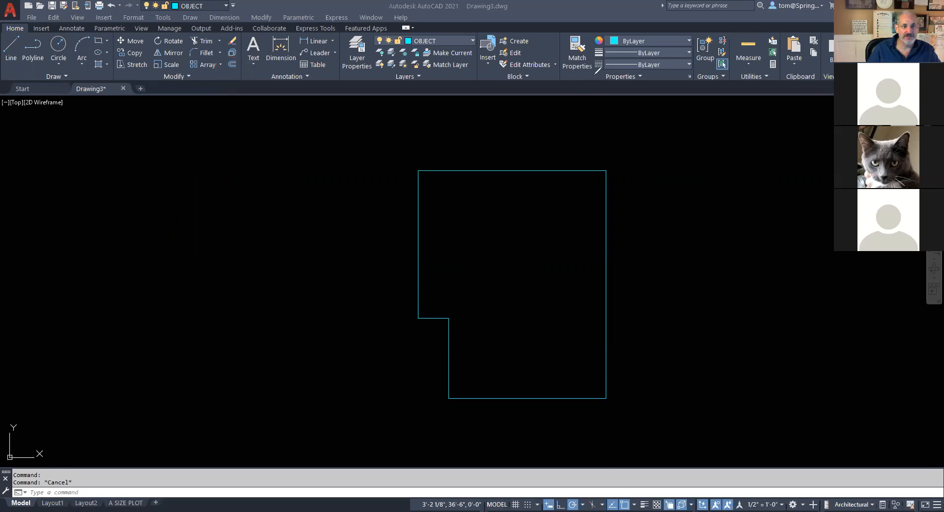
Offset the outer wall outline 4" to the inside to form the wall thickness
left_click(234, 64)
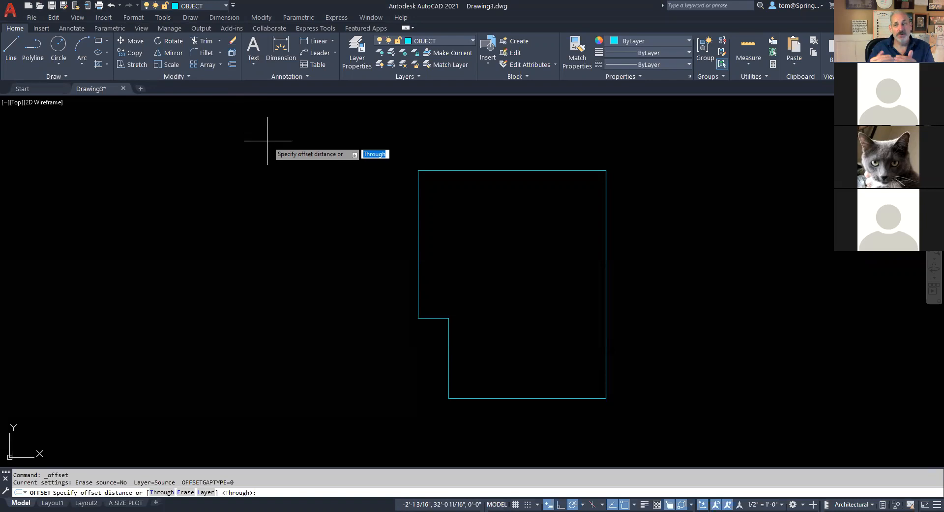
type("4")
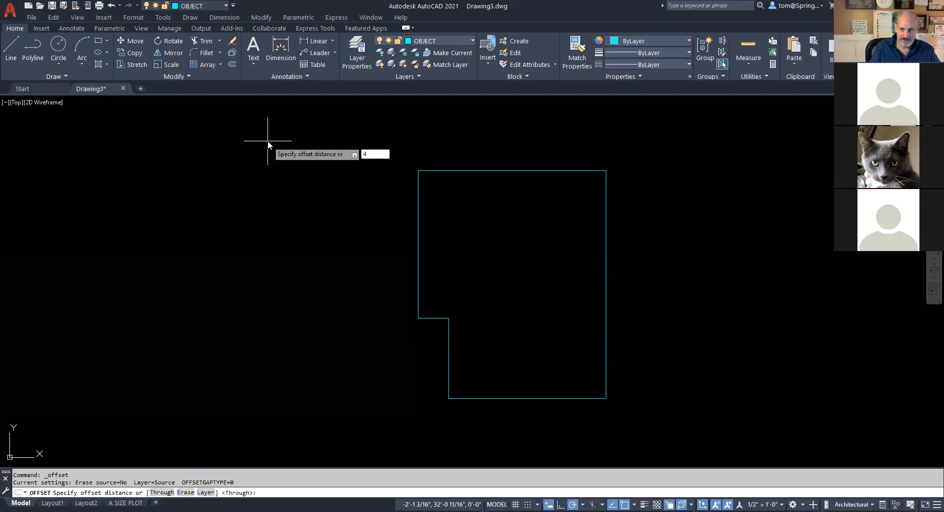
key("Return")
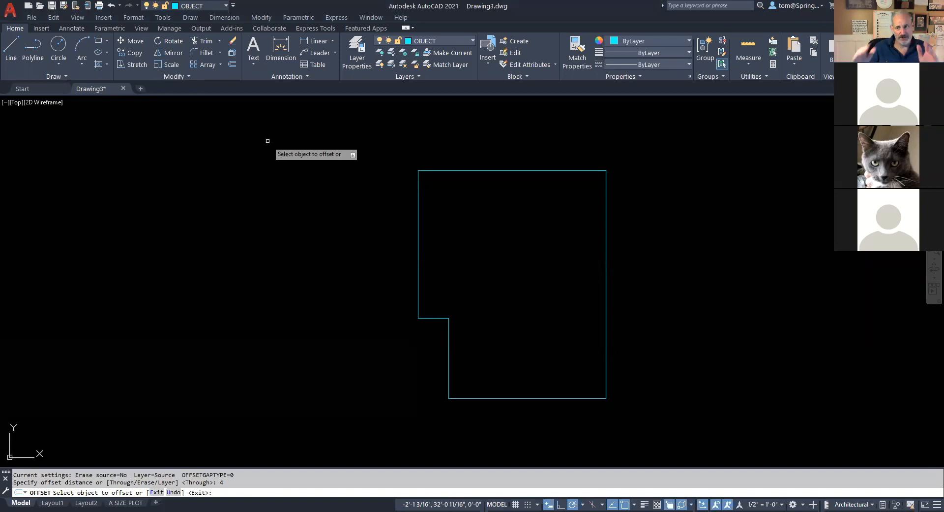
left_click(450, 171)
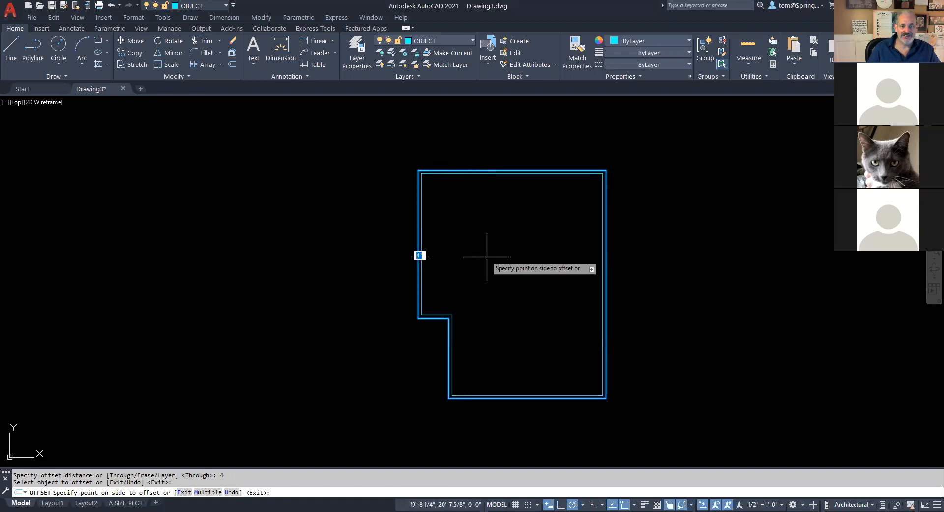
left_click(504, 256)
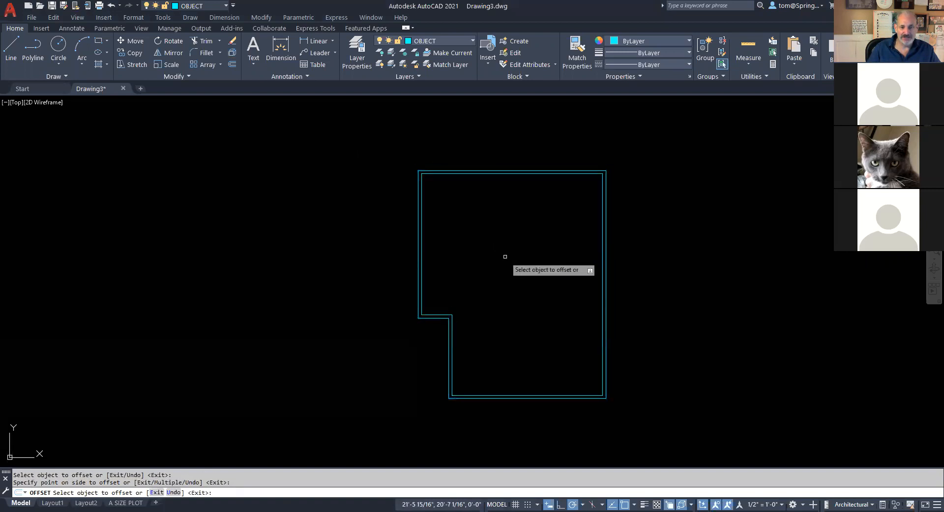
key("Escape")
middle_click_drag(537, 267, 503, 248)
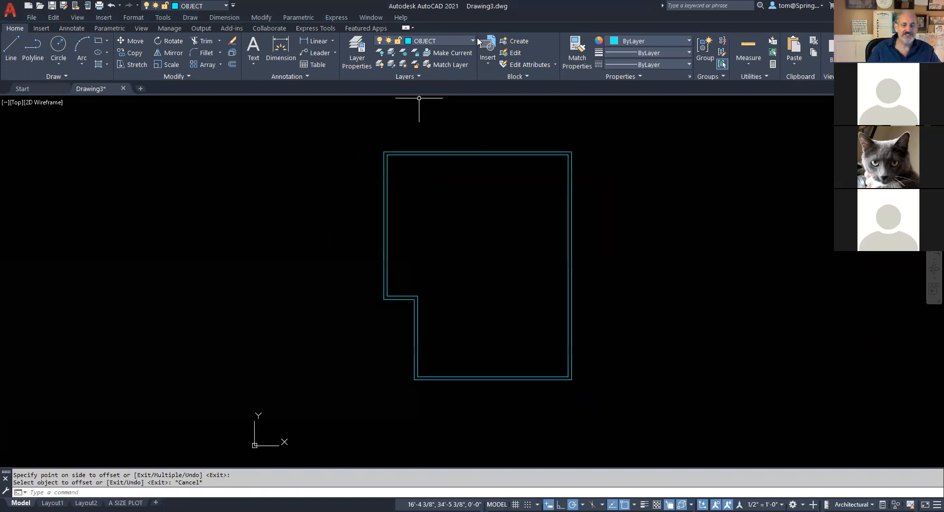
Make the dimension layer current and add a linear dimension below the bottom outer wall between its two outer corners
left_click(476, 40)
left_click(438, 77)
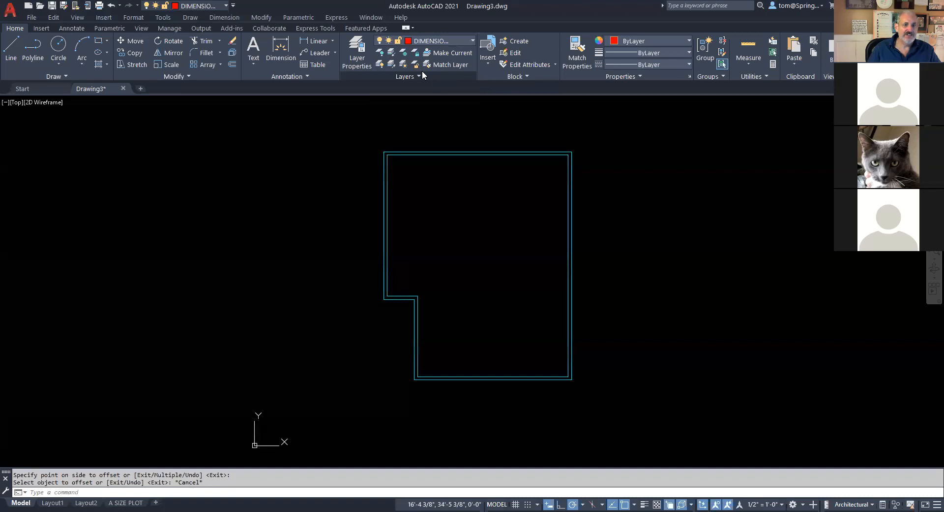
left_click(319, 42)
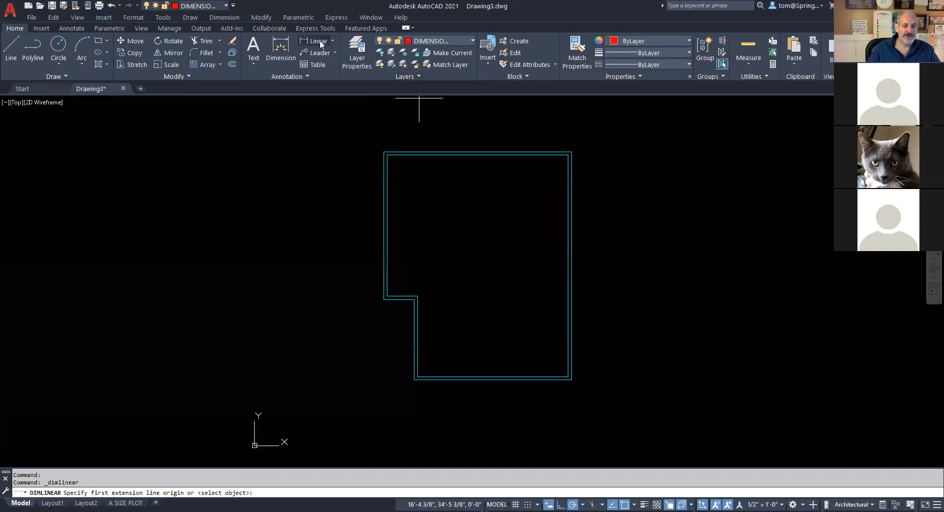
left_click(414, 380)
left_click(575, 380)
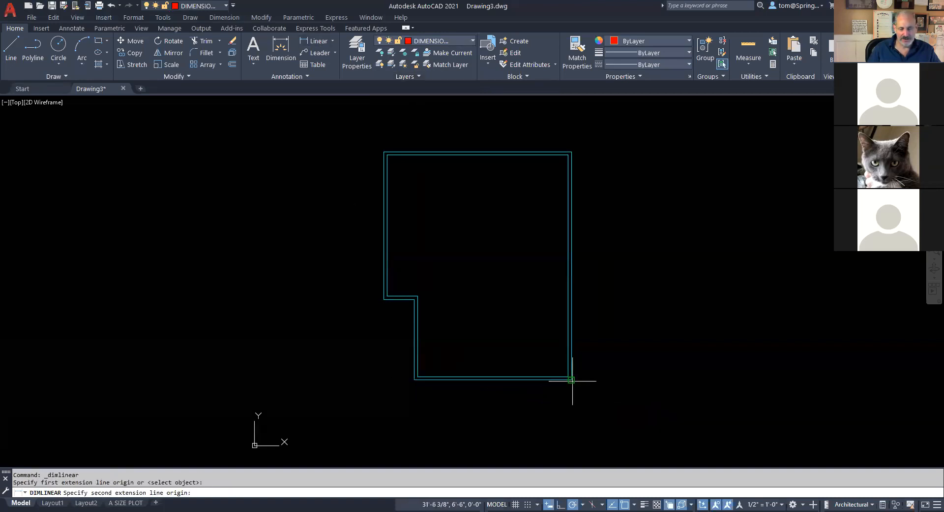
left_click(557, 403)
scroll(517, 415, "up", 2)
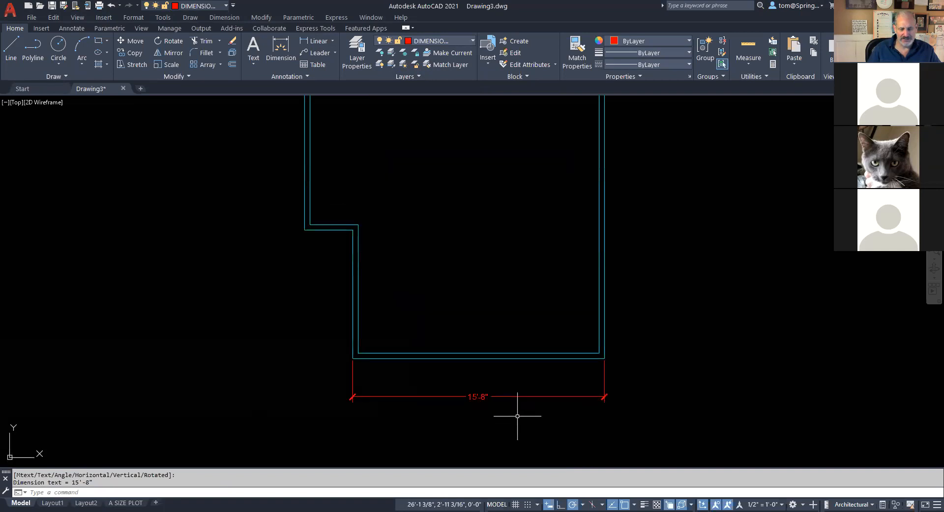
scroll(517, 416, "down", 2)
middle_click_drag(518, 415, 515, 422)
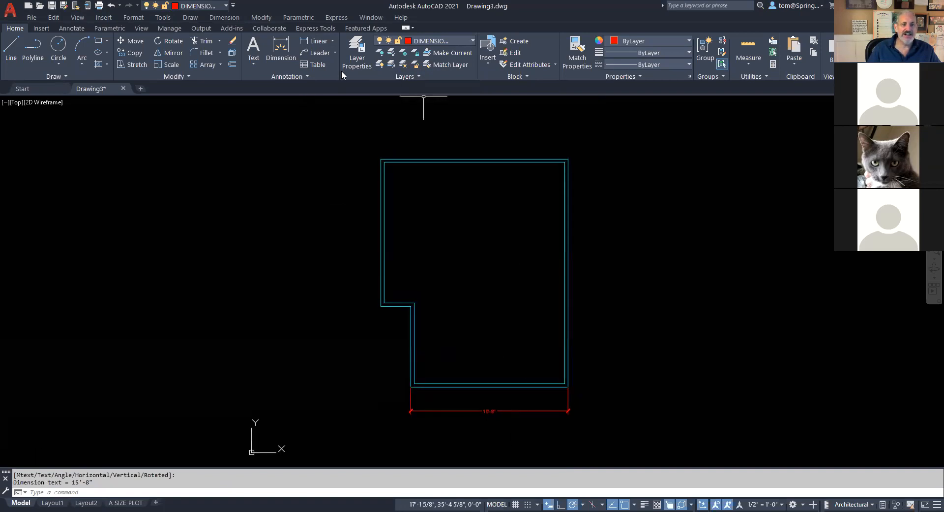
Add a vertical linear dimension beside the right-hand wall between its upper and lower outer corners
left_click(315, 39)
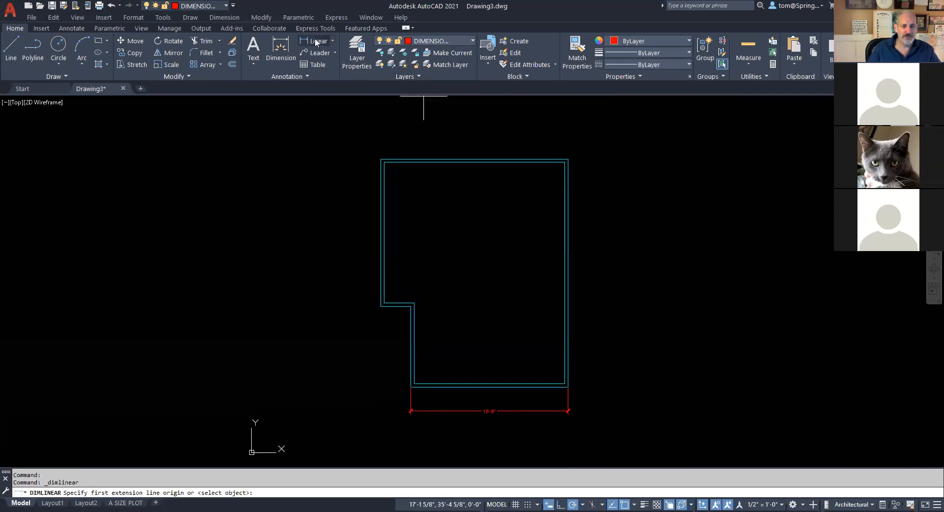
left_click(568, 158)
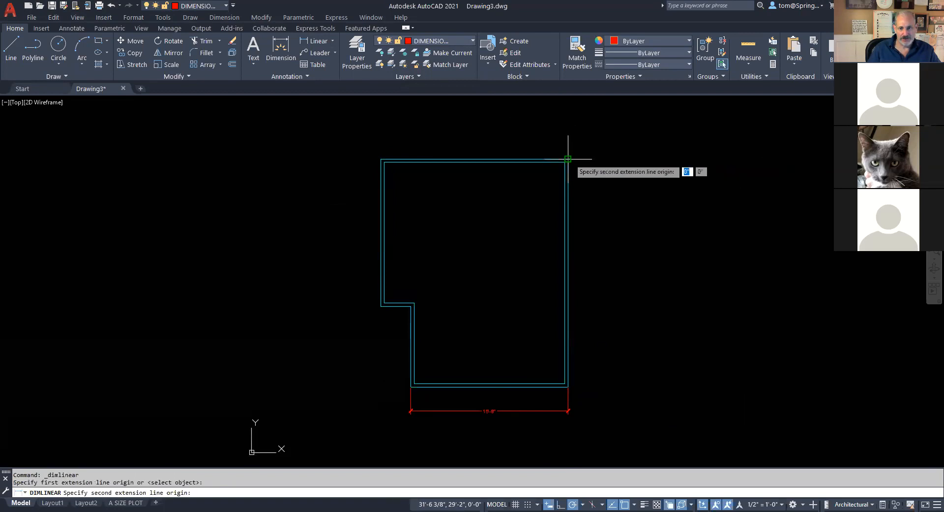
left_click(569, 384)
left_click(615, 383)
scroll(616, 290, "up", 2)
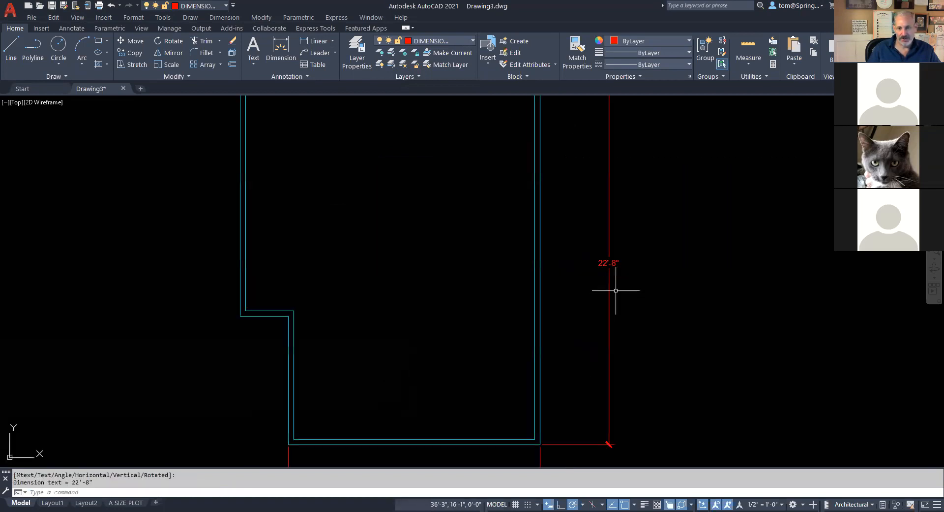
scroll(638, 303, "down", 2)
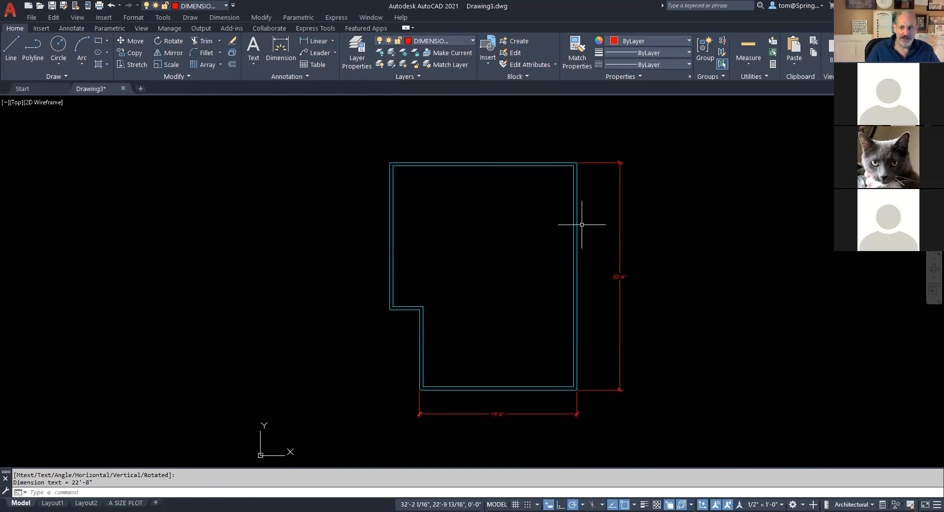
Stretch both extension origins of the right-hand wall's dimension from the outer corners to the level of the inner wall corners
scroll(596, 169, "up", 6)
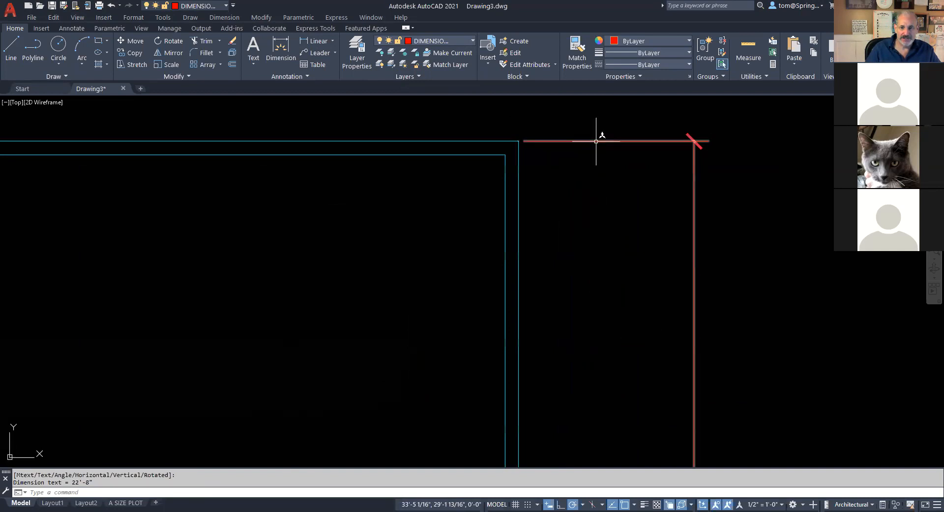
left_click(596, 140)
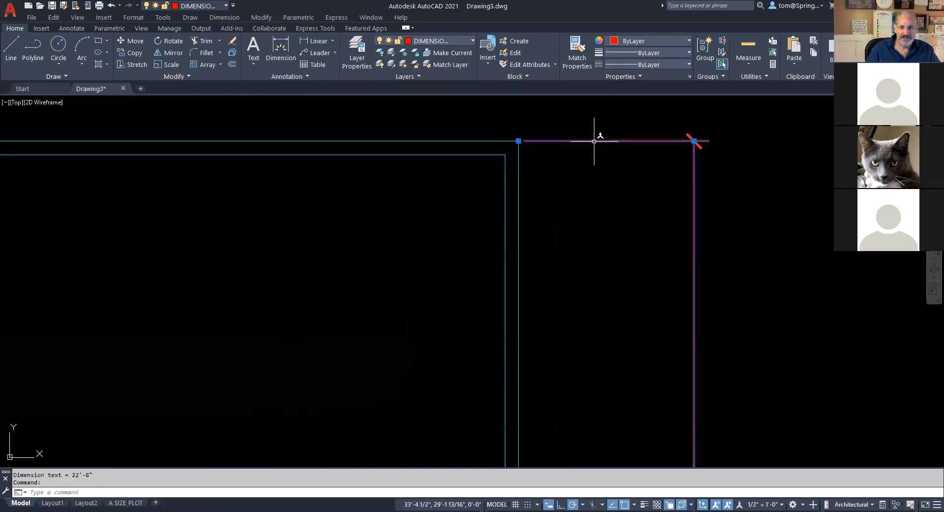
left_click(518, 142)
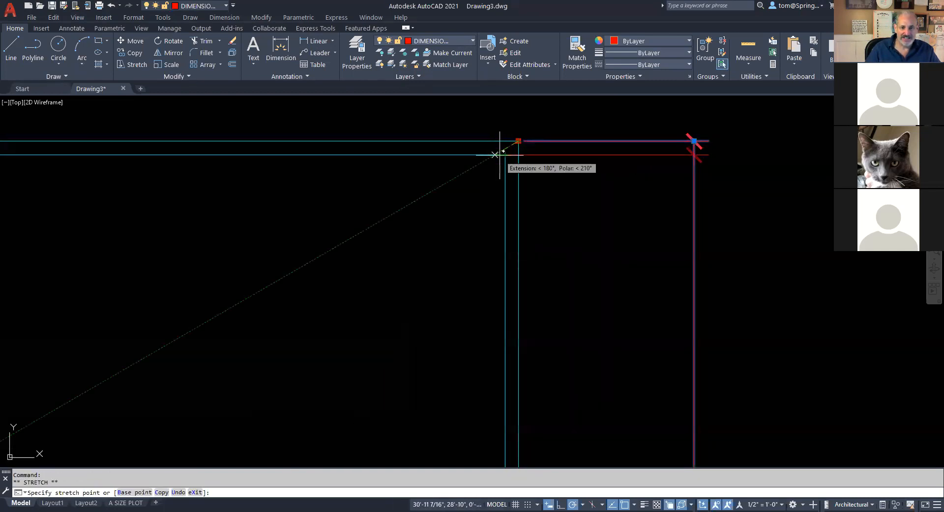
left_click(506, 154)
scroll(571, 305, "down", 5)
middle_click_drag(566, 297, 562, 171)
scroll(574, 335, "up", 8)
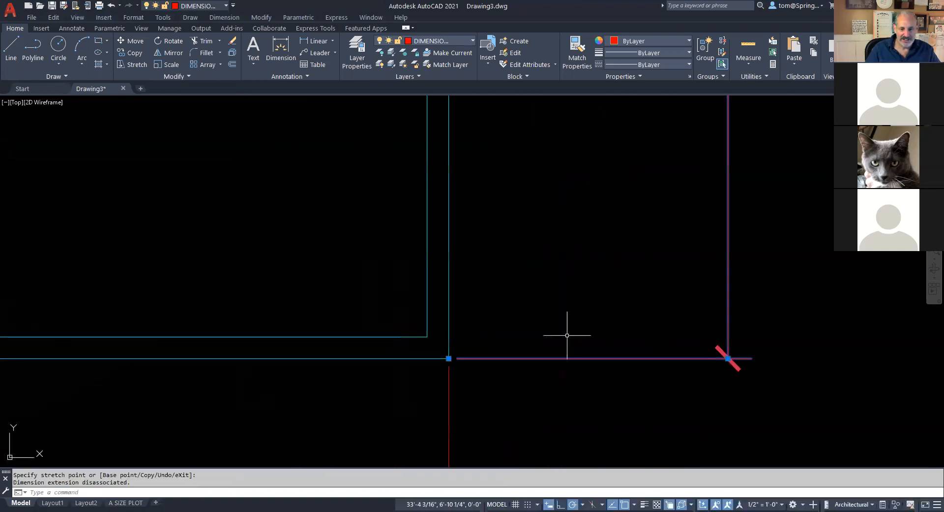
left_click(449, 358)
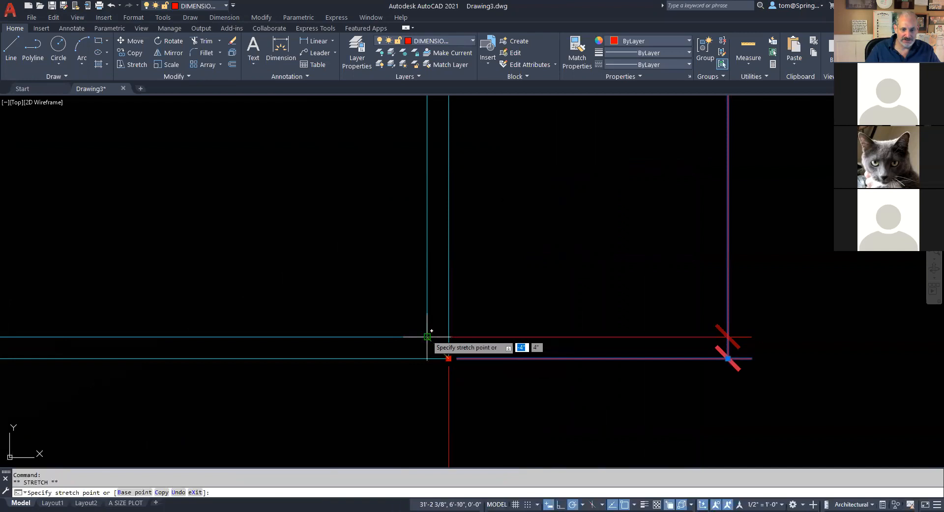
left_click(428, 336)
key("Escape")
scroll(684, 211, "down", 4)
middle_click_drag(684, 214, 655, 406)
scroll(679, 148, "up", 4)
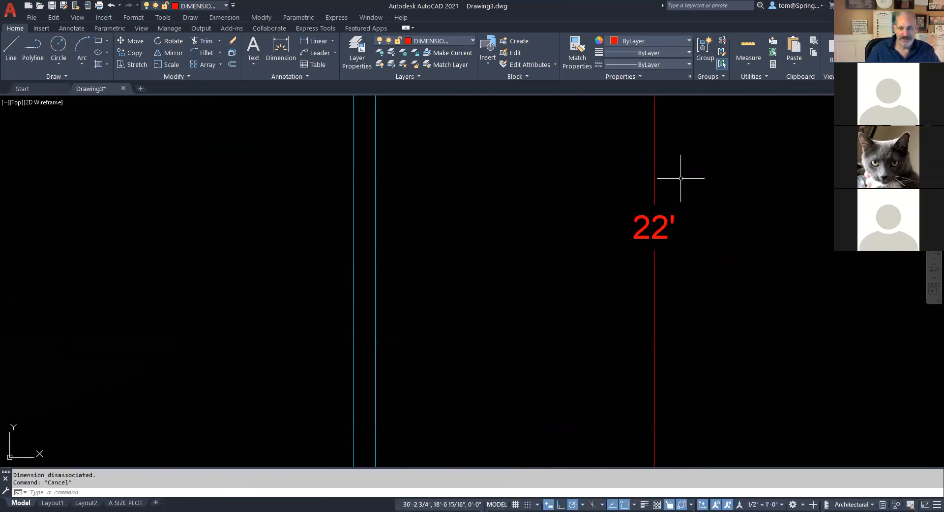
scroll(681, 178, "down", 5)
middle_click_drag(673, 179, 623, 251)
scroll(624, 251, "up", 2)
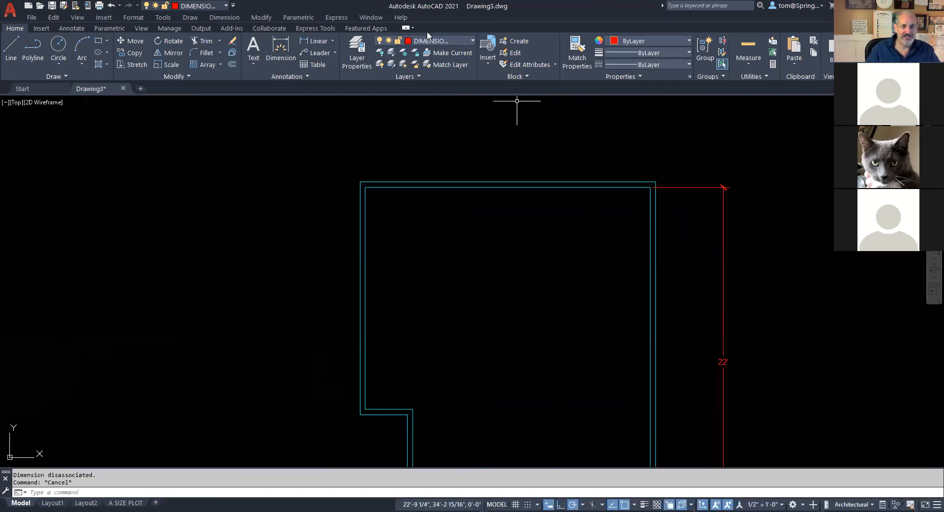
Add a linear dimension above the top wall between its two inner corners
left_click(315, 41)
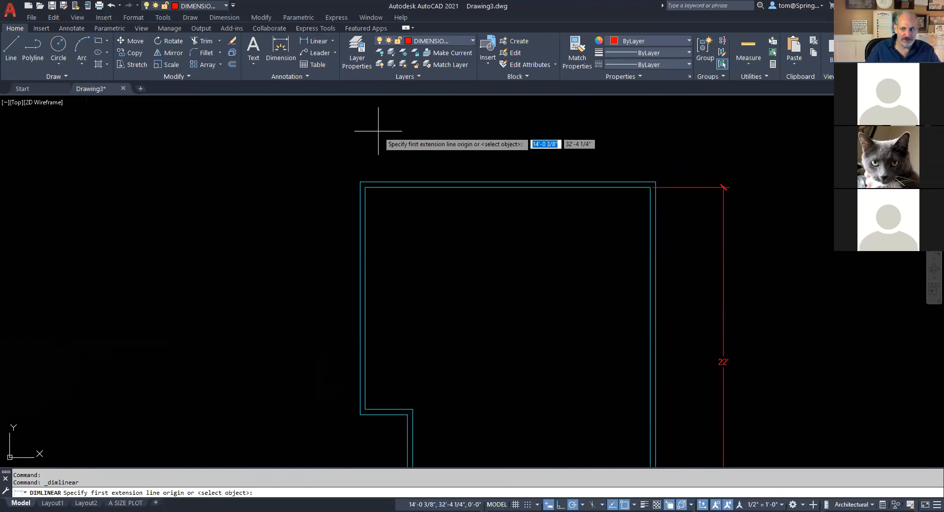
left_click(367, 187)
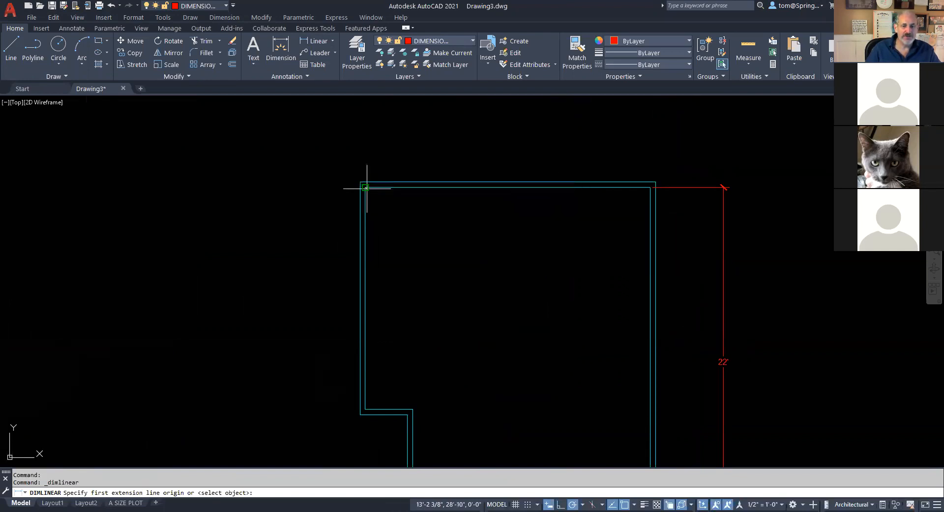
left_click(650, 187)
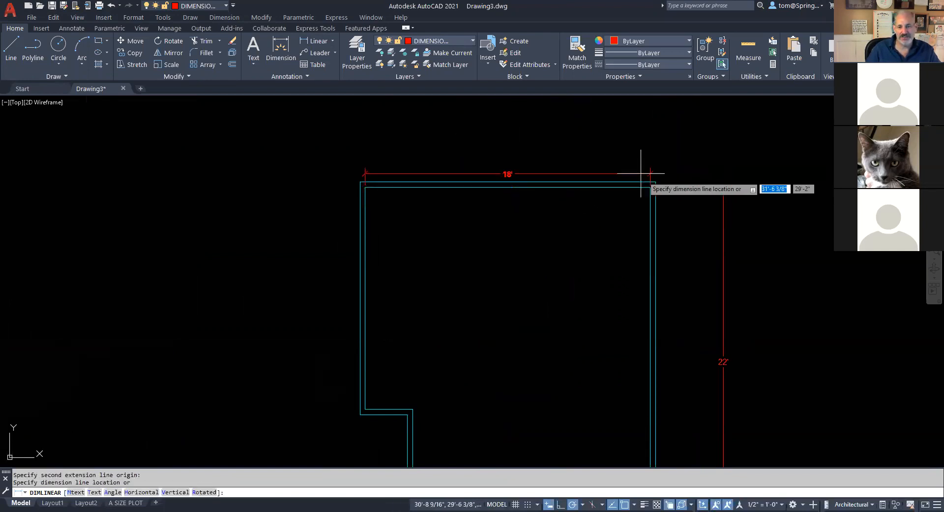
left_click(640, 141)
Dimension the upper left wall vertically from its inner top corner to the inner corner at the recess
right_click(209, 177)
left_click(218, 180)
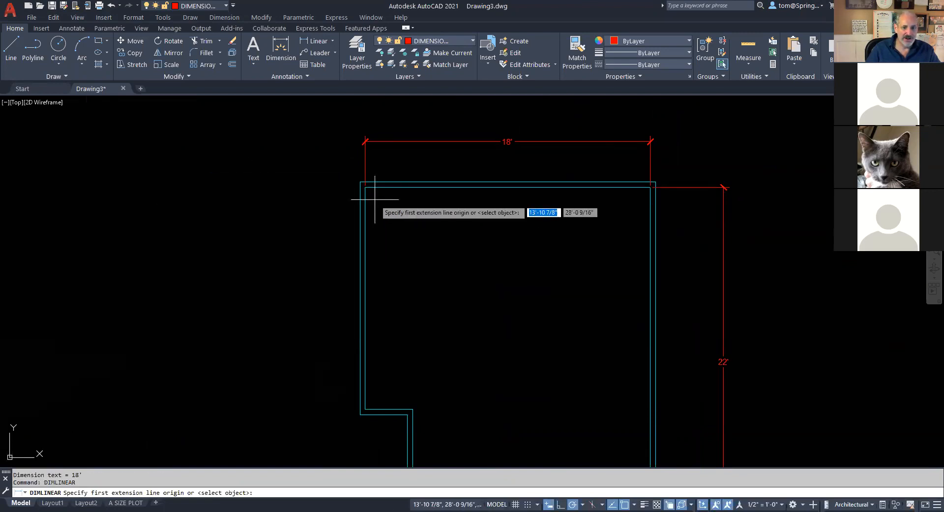
left_click(365, 187)
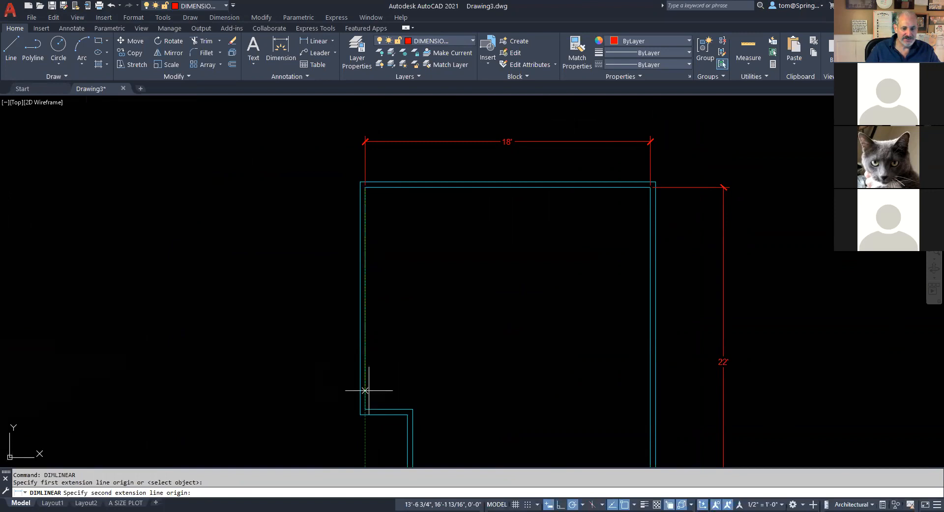
left_click(365, 409)
left_click(269, 399)
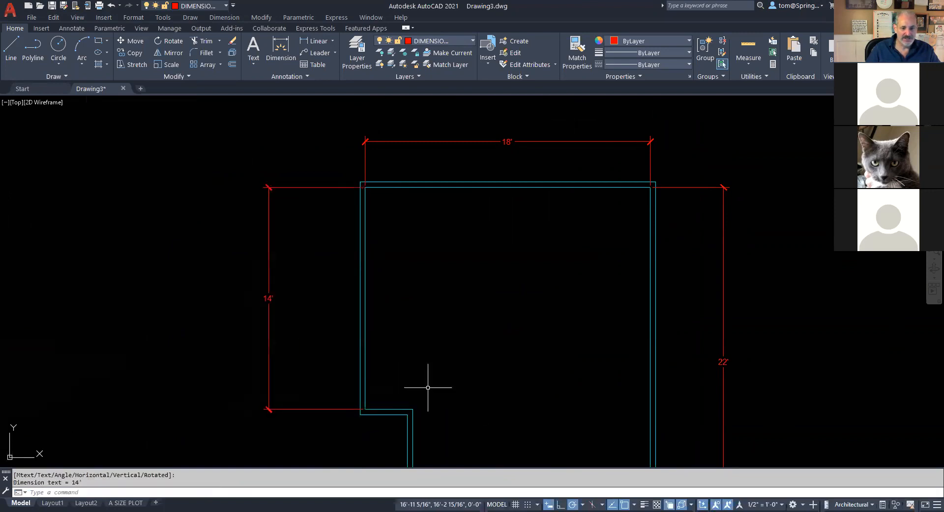
Try a linear dimension for the recess's horizontal outer edge in line with the bottom dimension, and delete it
middle_click_drag(434, 387, 426, 220)
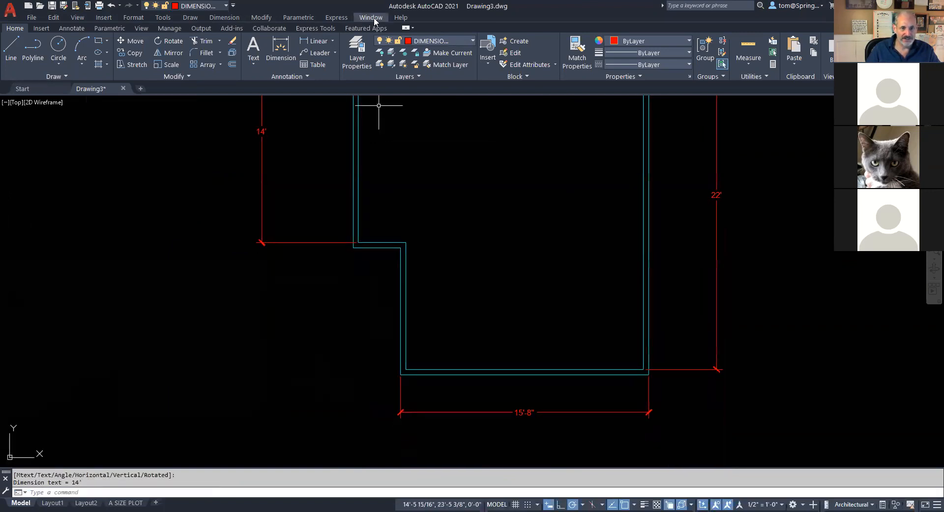
left_click(322, 43)
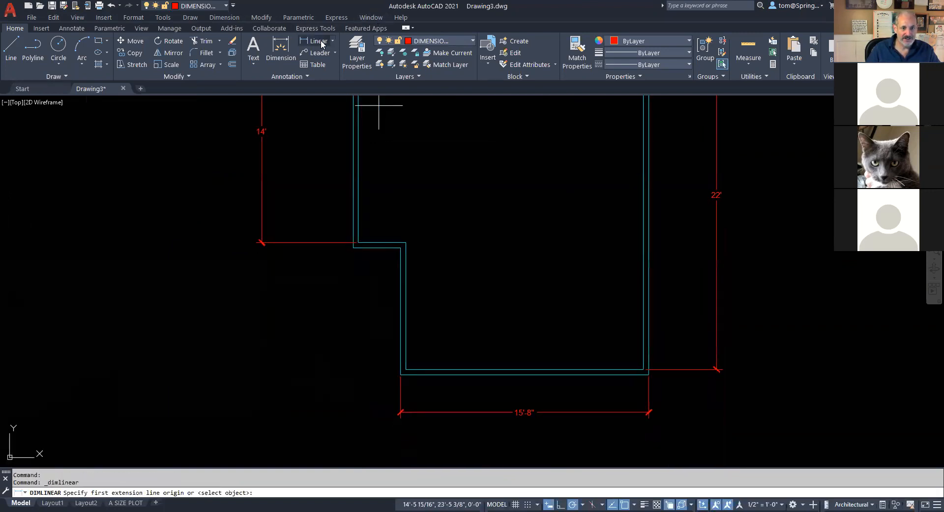
left_click(353, 247)
left_click(401, 248)
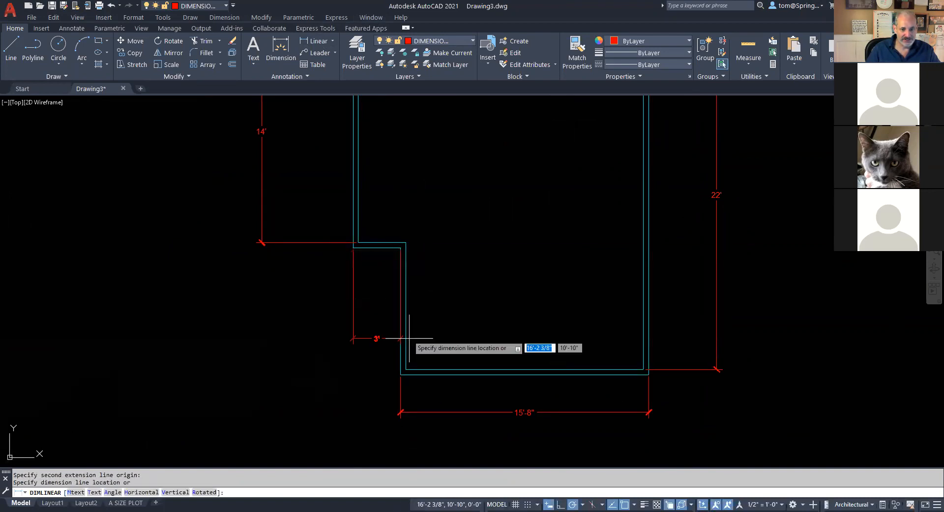
left_click(402, 412)
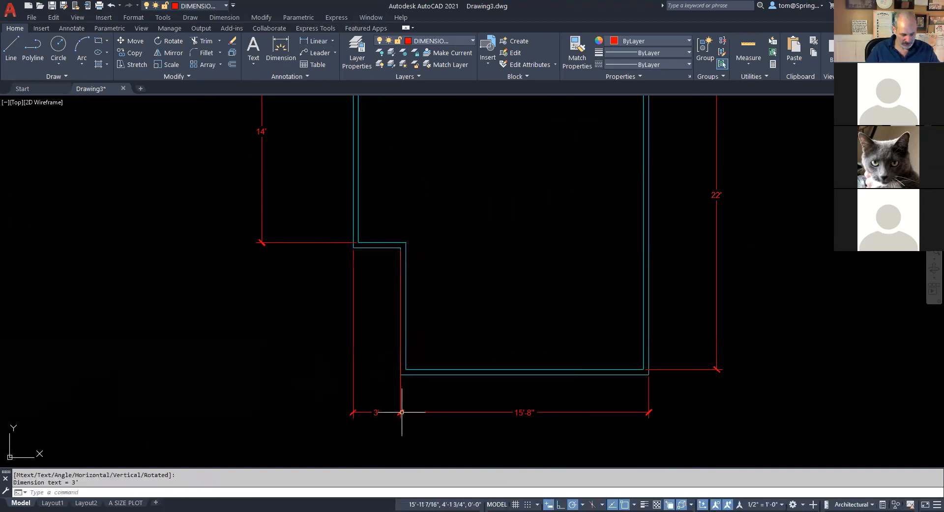
key("Escape")
middle_click_drag(510, 299, 511, 272)
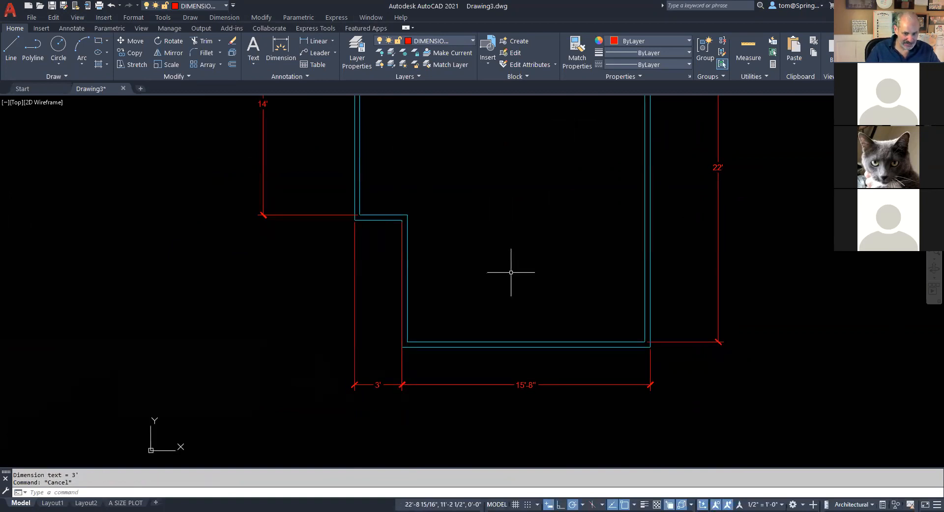
left_click(355, 355)
key("Delete")
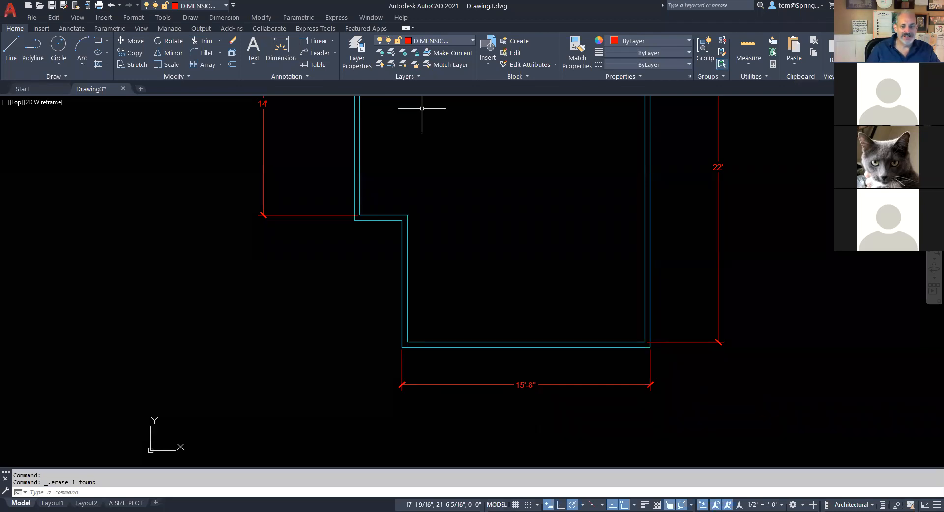
Switch to the assignment PDF in the browser, check the door opening's size and position, and return to AutoCAD
key("alt+Tab")
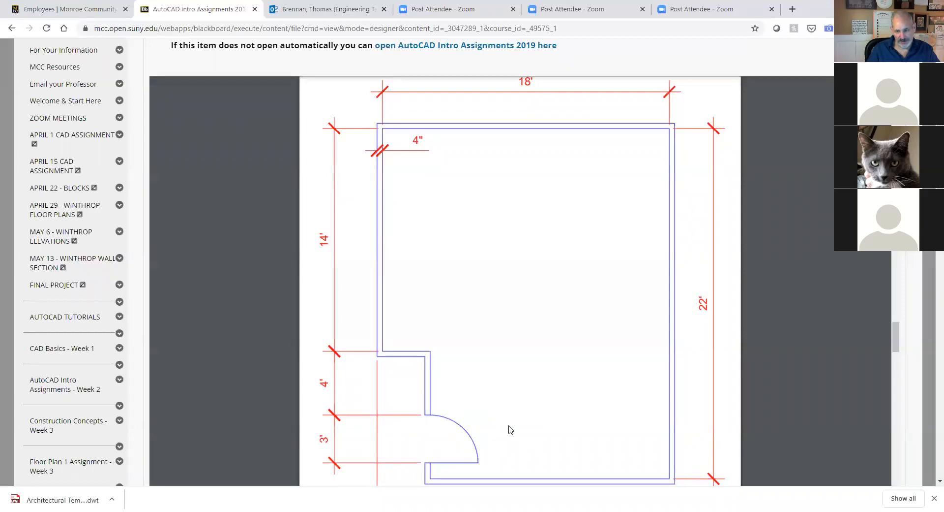
scroll(763, 417, "down", 2)
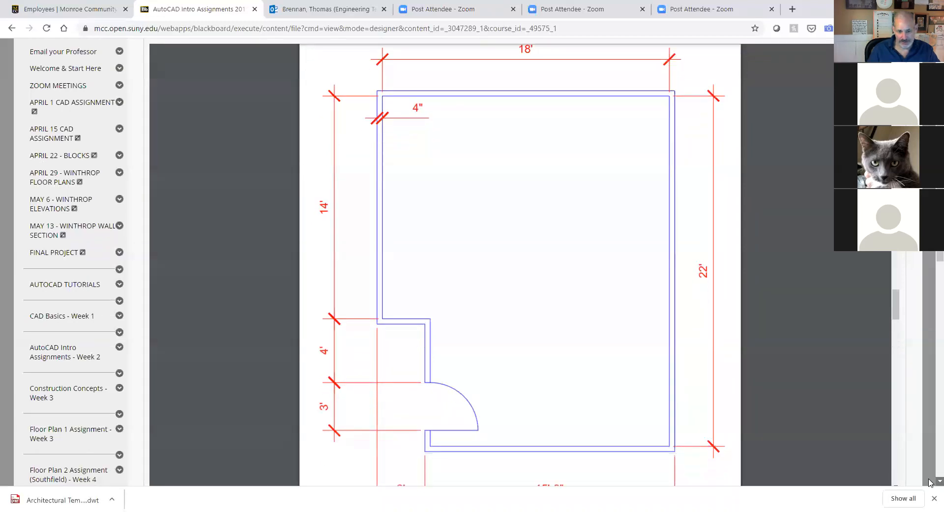
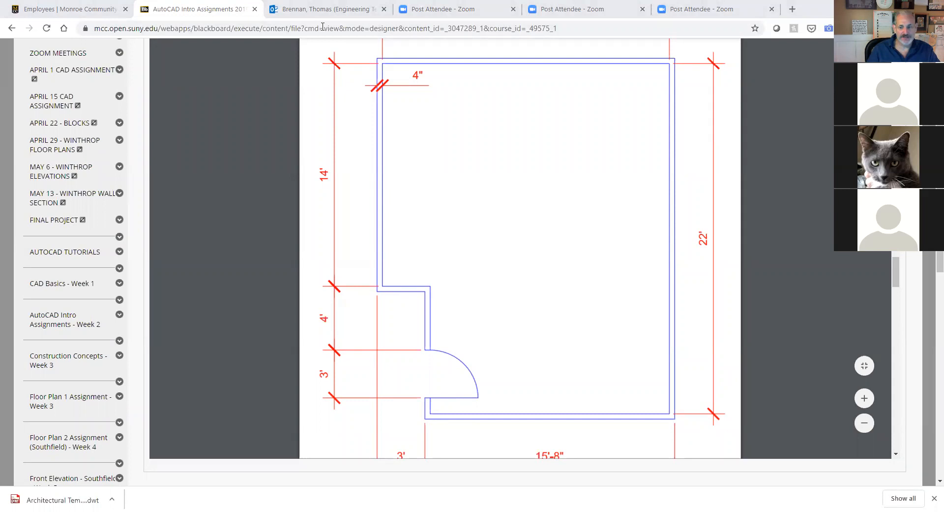
key("alt+Tab")
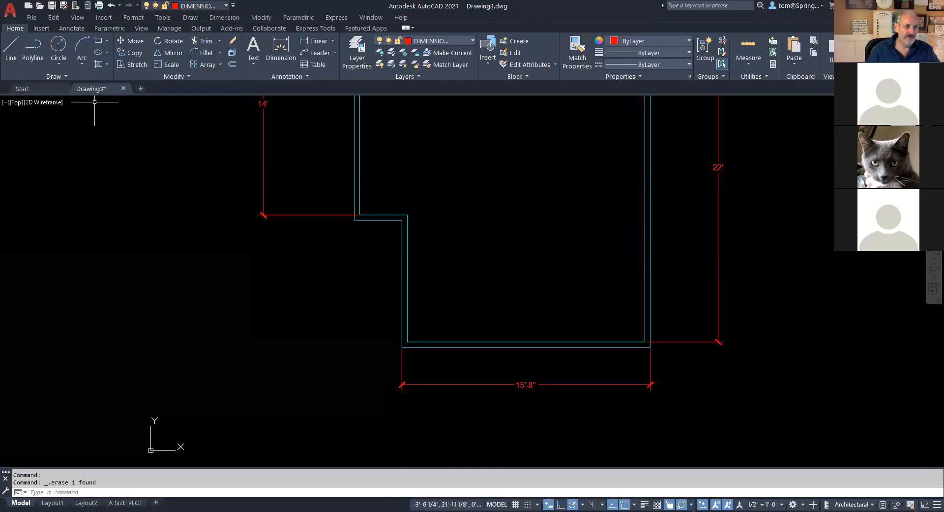
Try a 4' line down from the recess's inner corner on the DIMENSIONS layer, and undo it
left_click(11, 49)
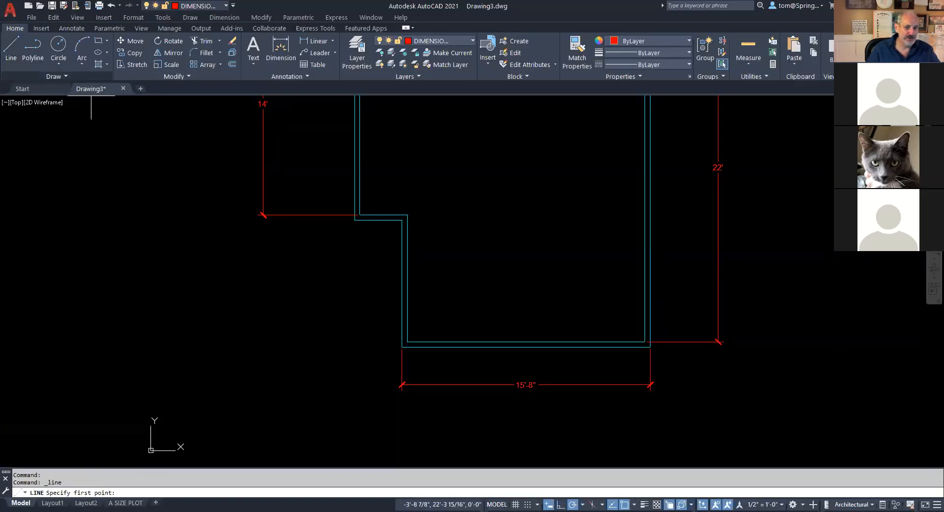
left_click(407, 215)
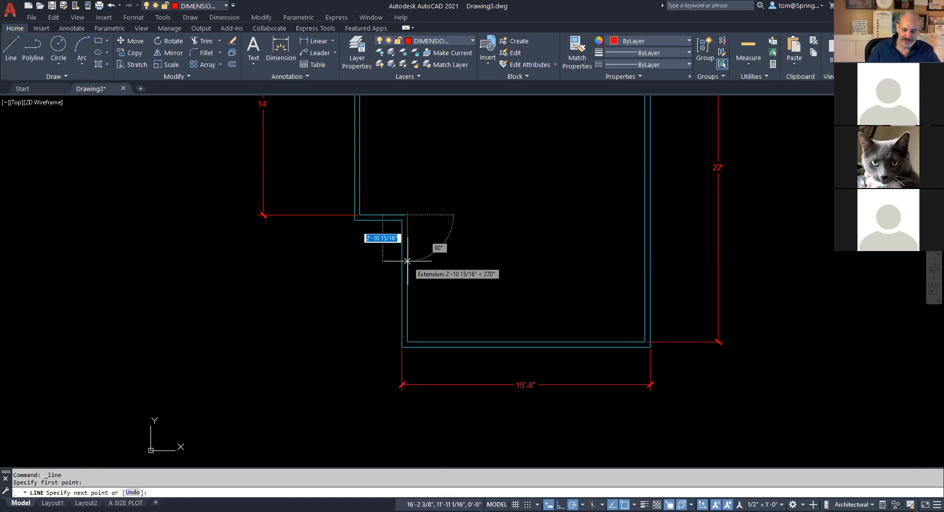
type("4'")
key("Return")
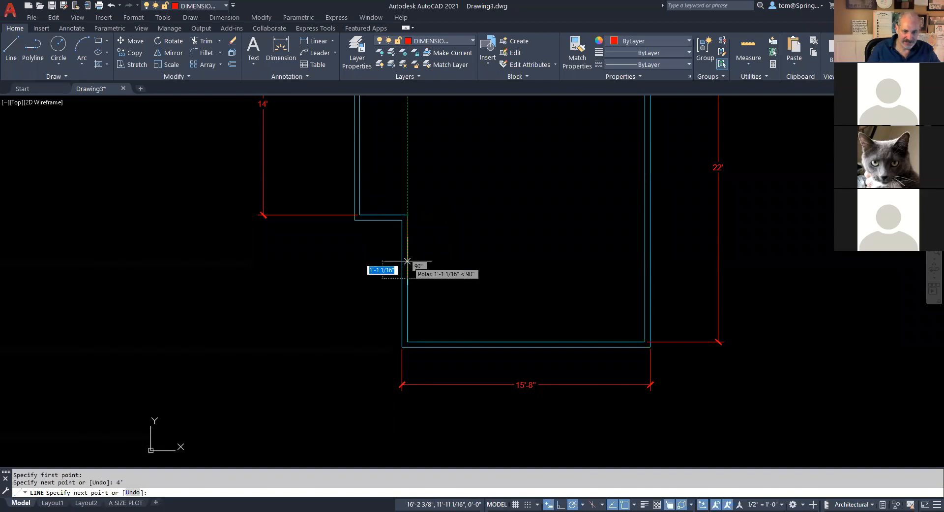
key("Escape")
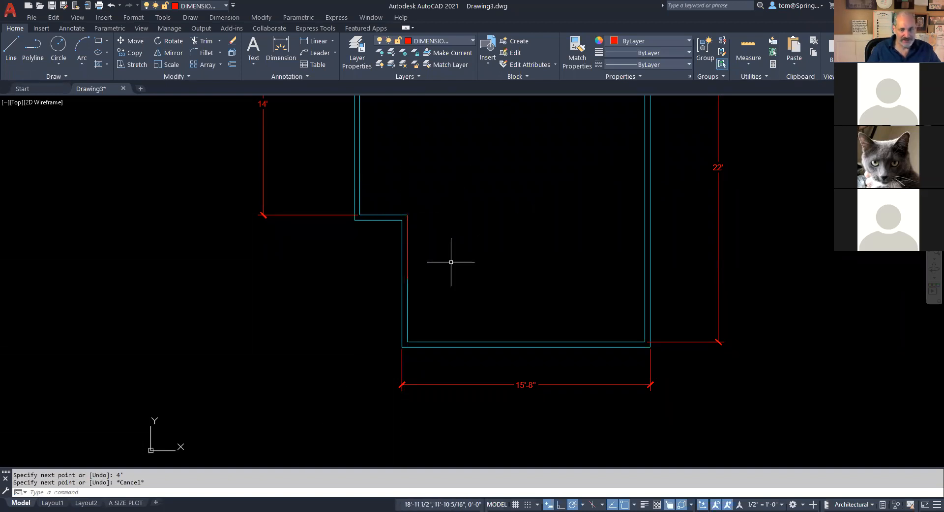
key("ctrl+z")
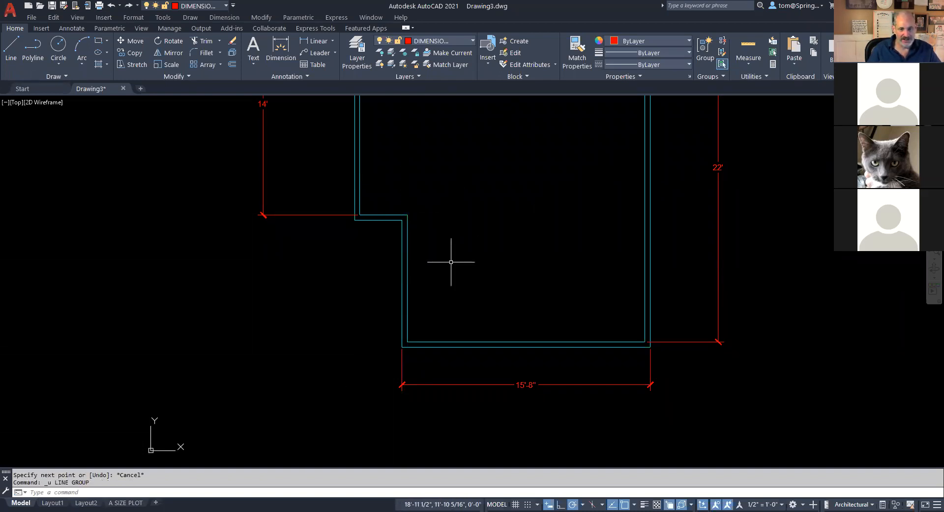
Make the OBJECT layer current and draw a line 4' down from the recess's inner corner, continuing across the wall to its outer face
left_click(473, 44)
left_click(436, 87)
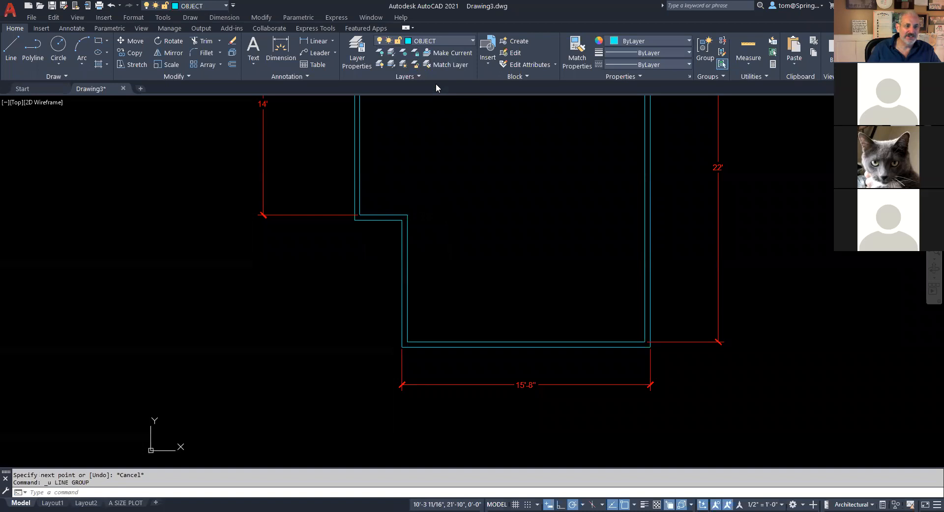
left_click(11, 48)
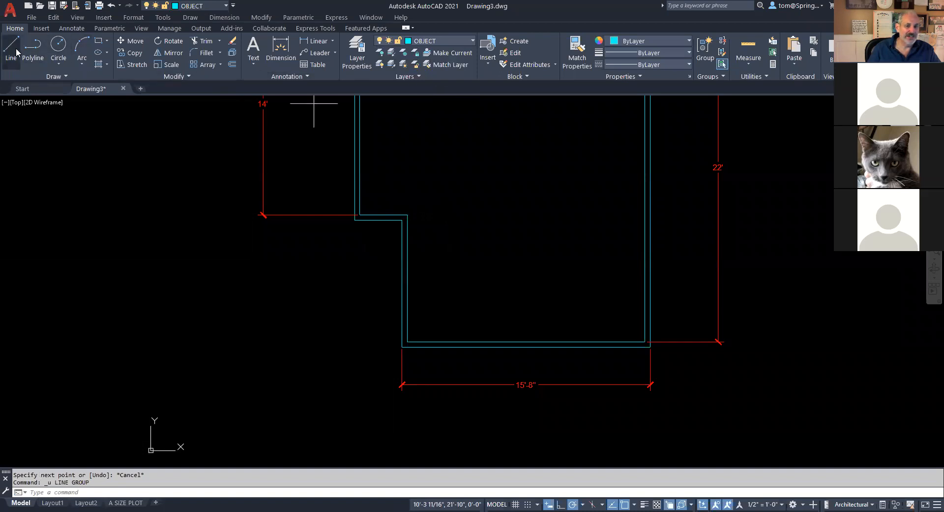
left_click(407, 215)
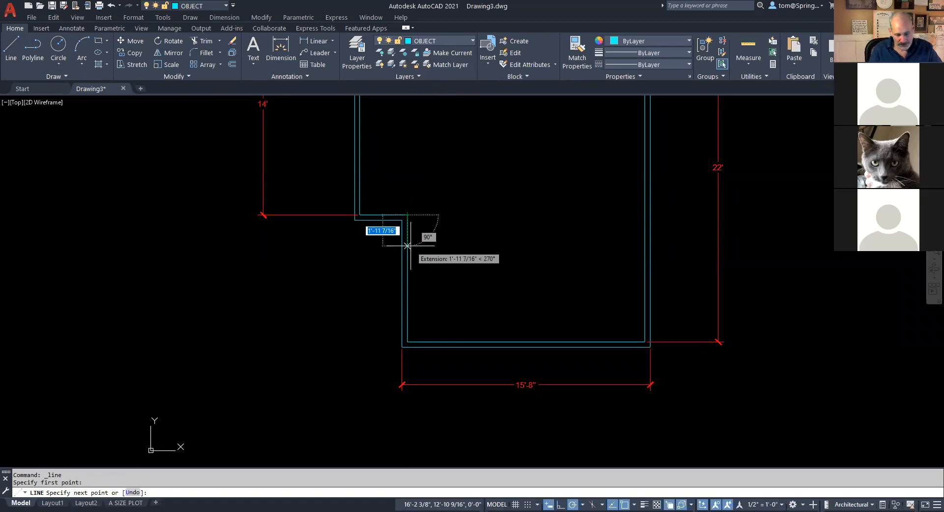
type("4'")
key("Return")
scroll(403, 283, "up", 2)
scroll(402, 284, "up", 2)
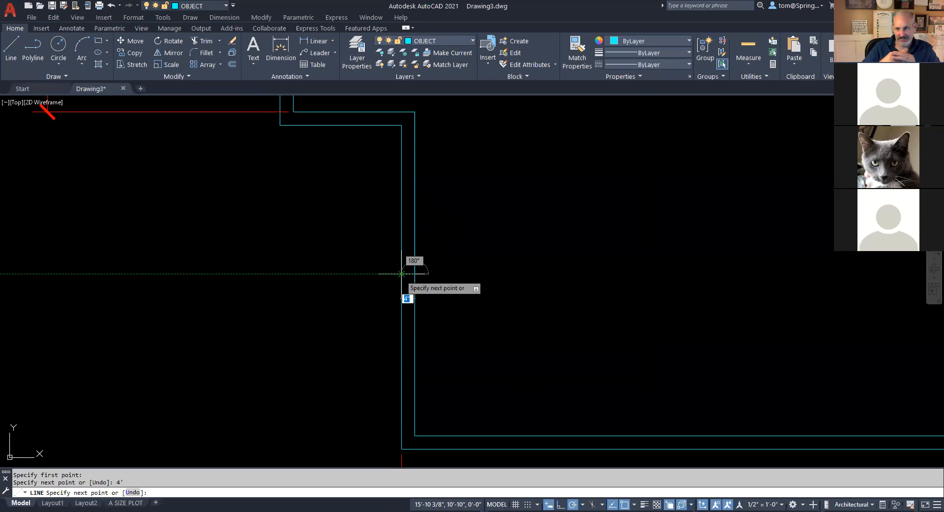
left_click(401, 273)
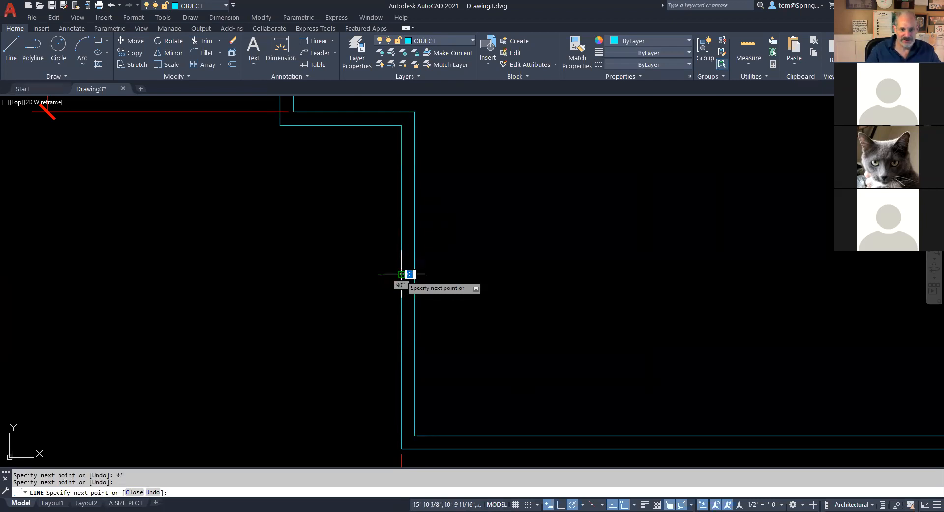
key("Escape")
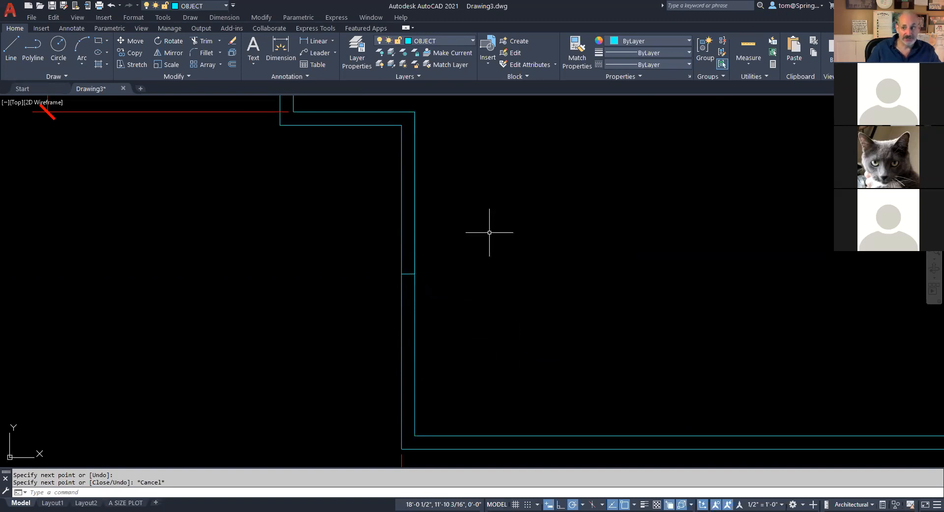
Draw a line 3' down from the upper jamb's inner end and continue it across the wall to form the lower jamb
right_click(489, 233)
left_click(563, 239)
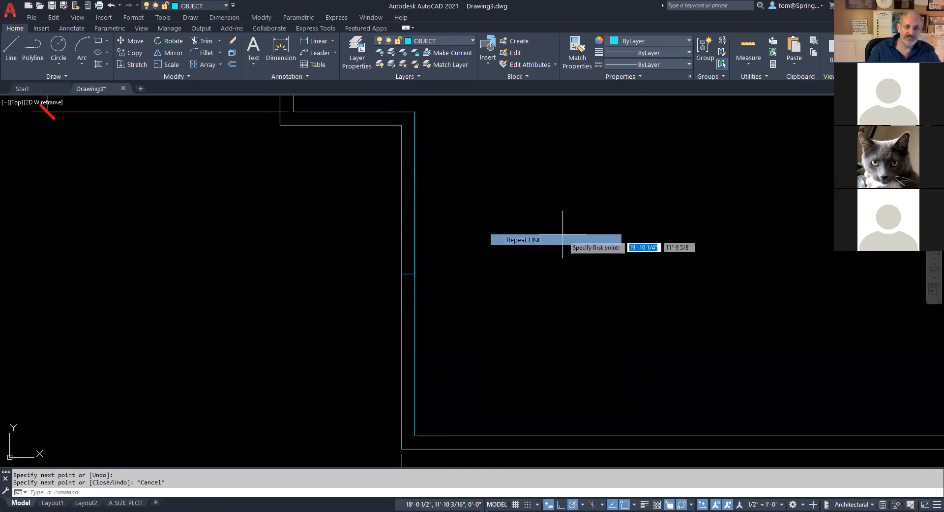
left_click(415, 274)
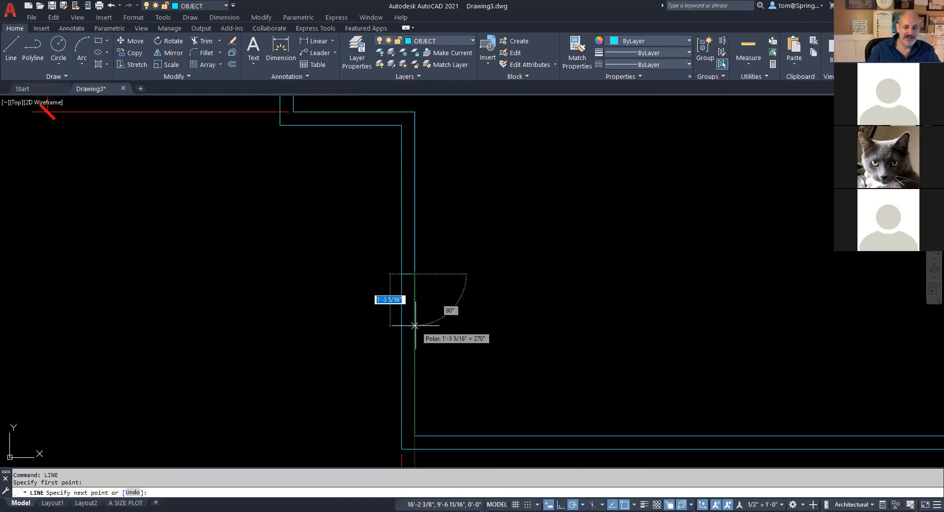
type("3")
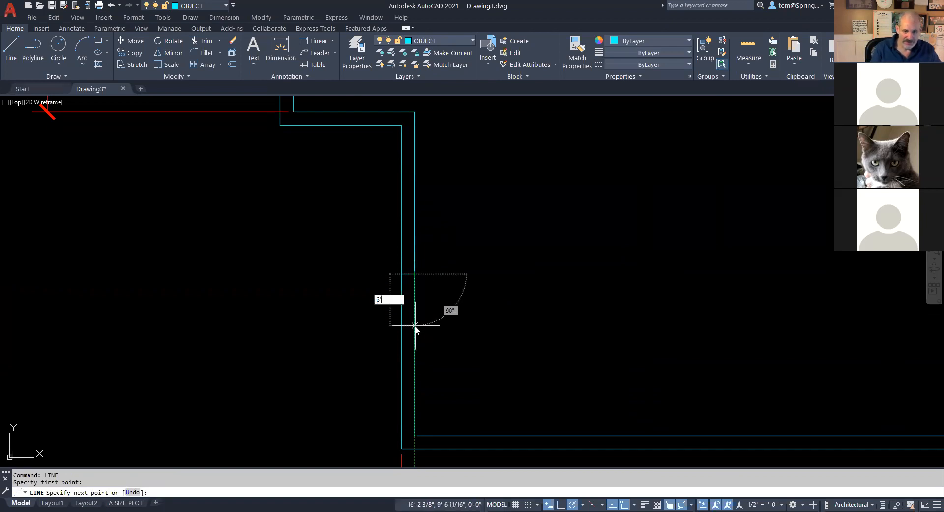
type("'")
key("Return")
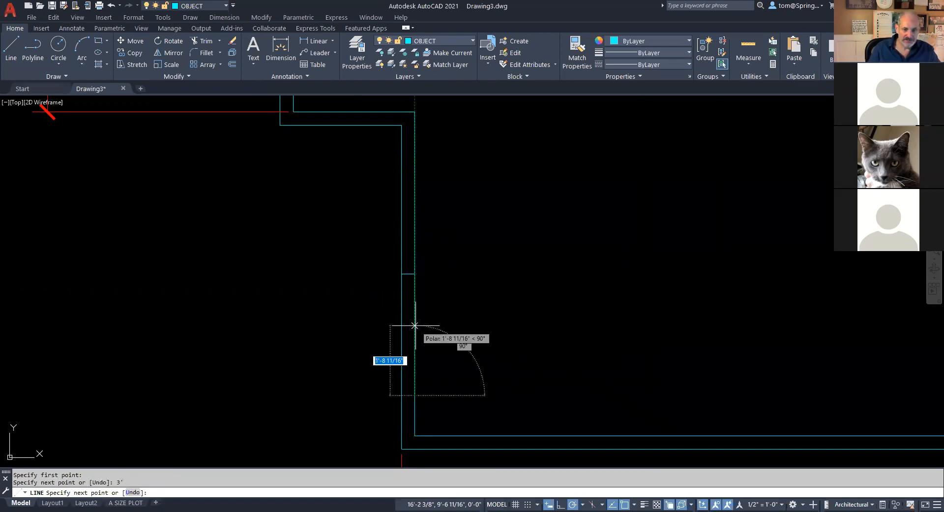
left_click(402, 401)
key("Escape")
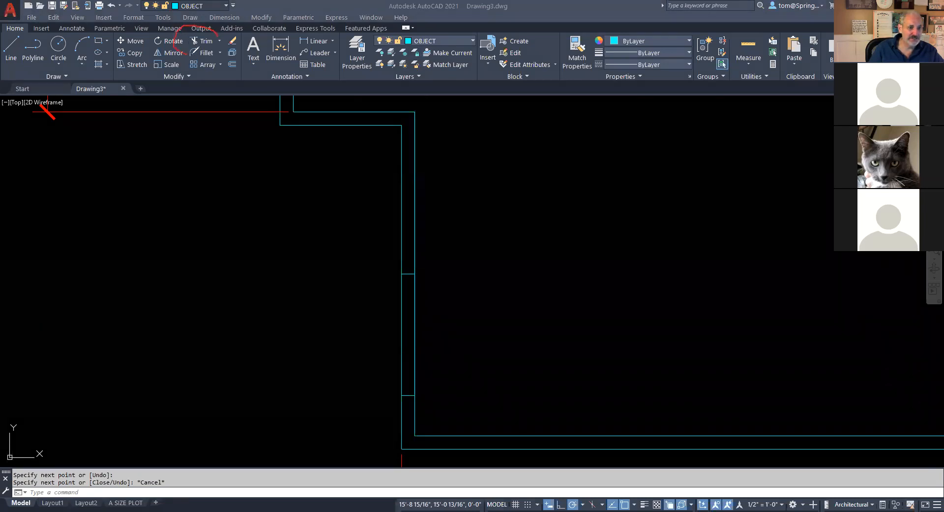
Trim both wall lines between the two jamb lines to open the doorway
left_click_drag(184, 47, 102, 191)
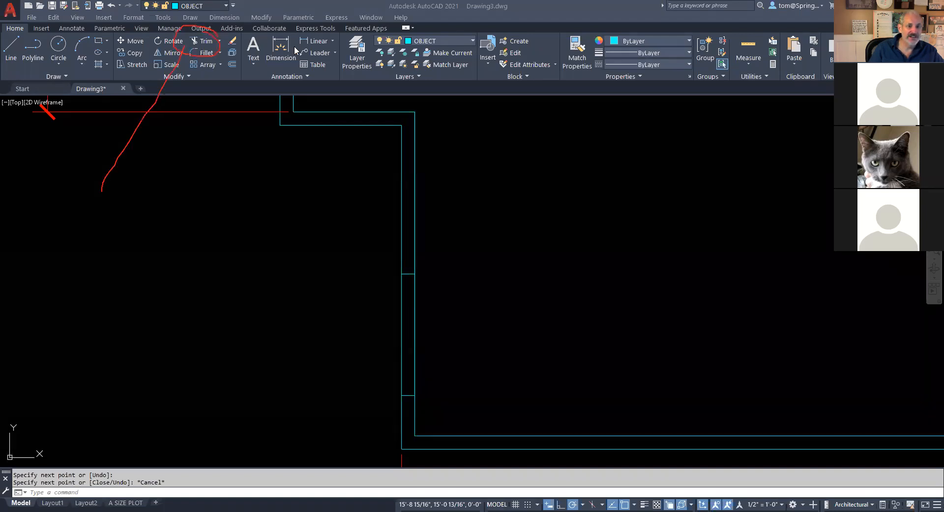
left_click(202, 41)
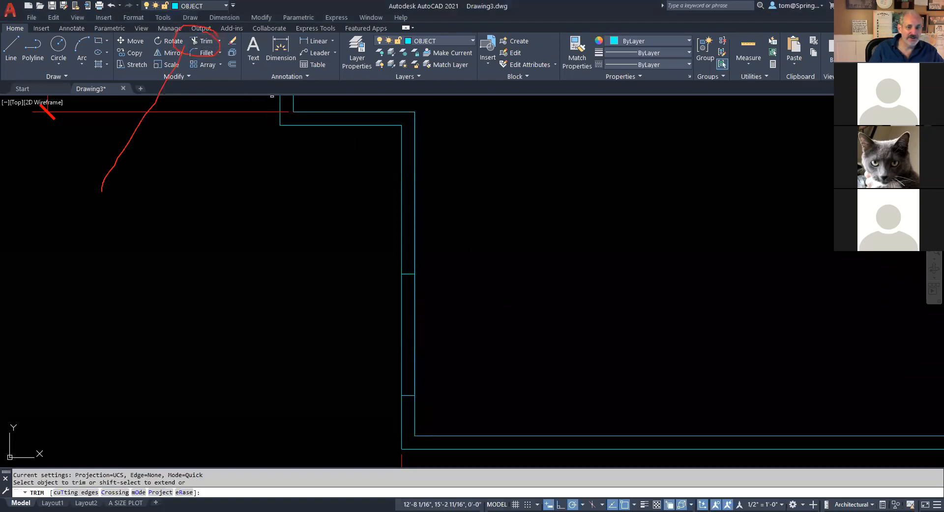
left_click(415, 323)
left_click(402, 326)
left_click(415, 328)
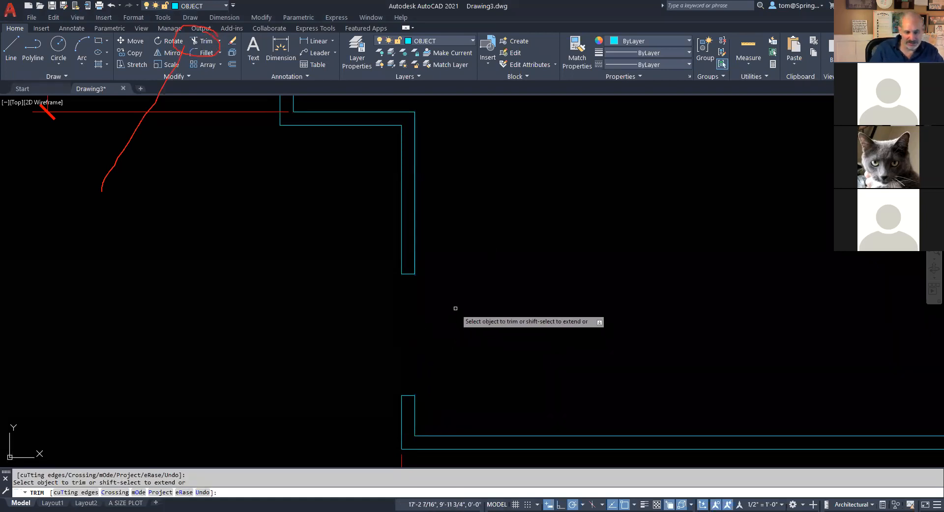
key("Escape")
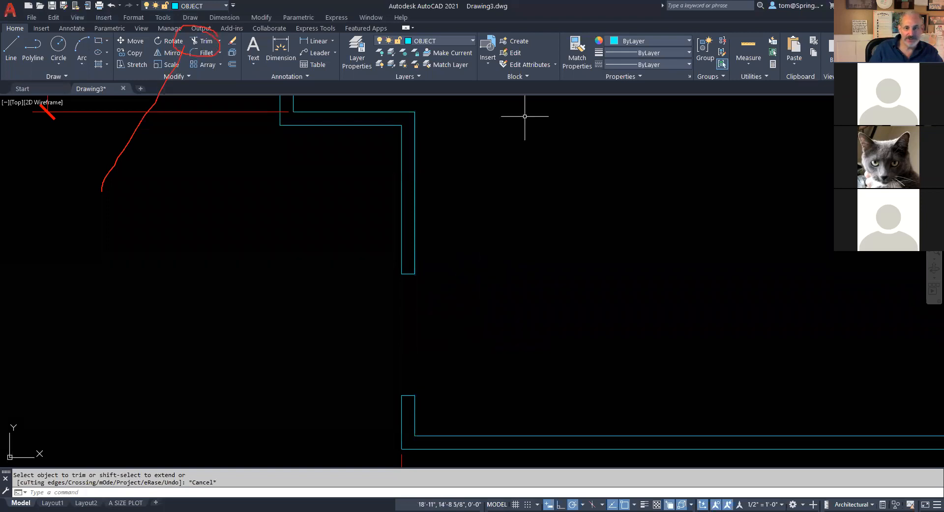
left_click(267, 30)
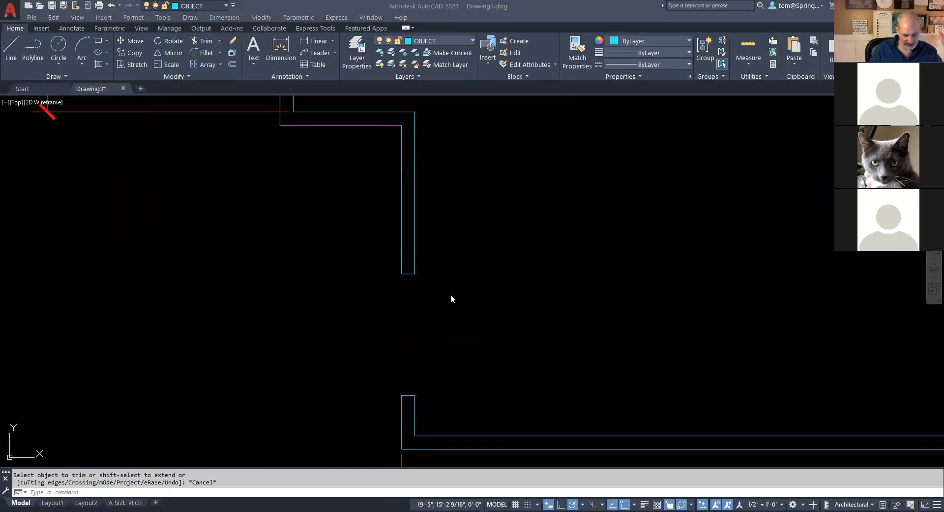
left_click(509, 314)
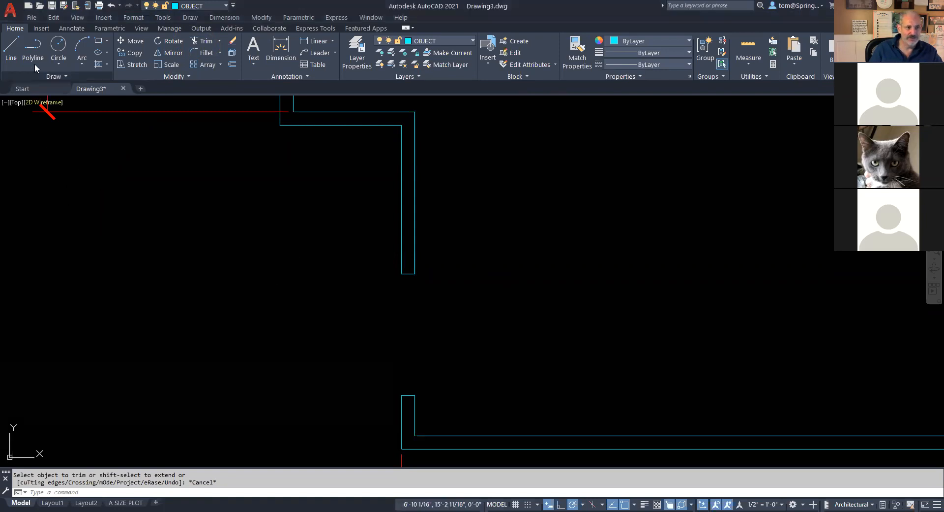
Draw the open door as a 3' horizontal line from the lower jamb's inner corner into the room
left_click(11, 49)
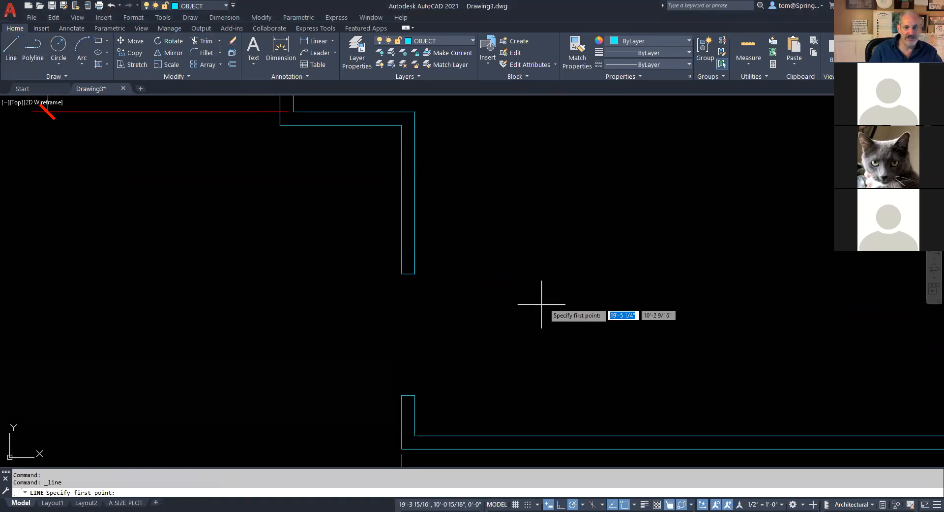
left_click(415, 395)
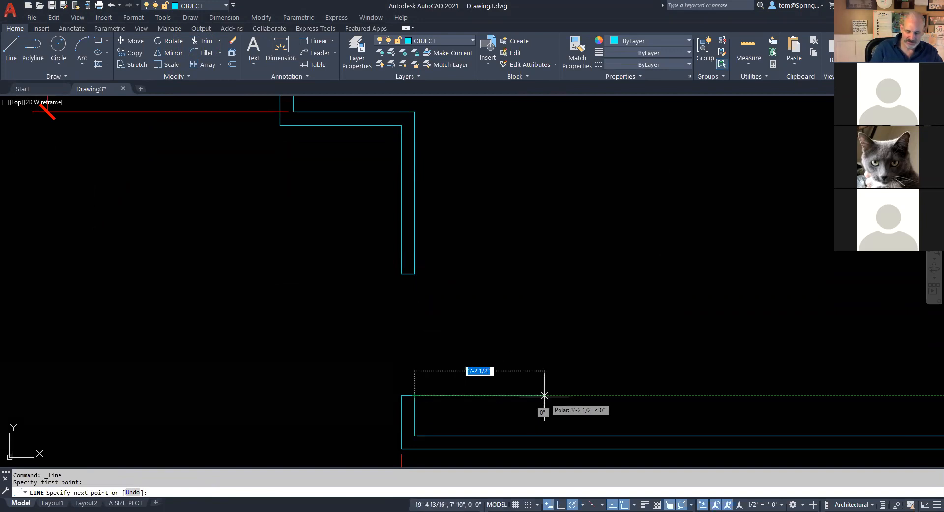
type("3'")
key("Return")
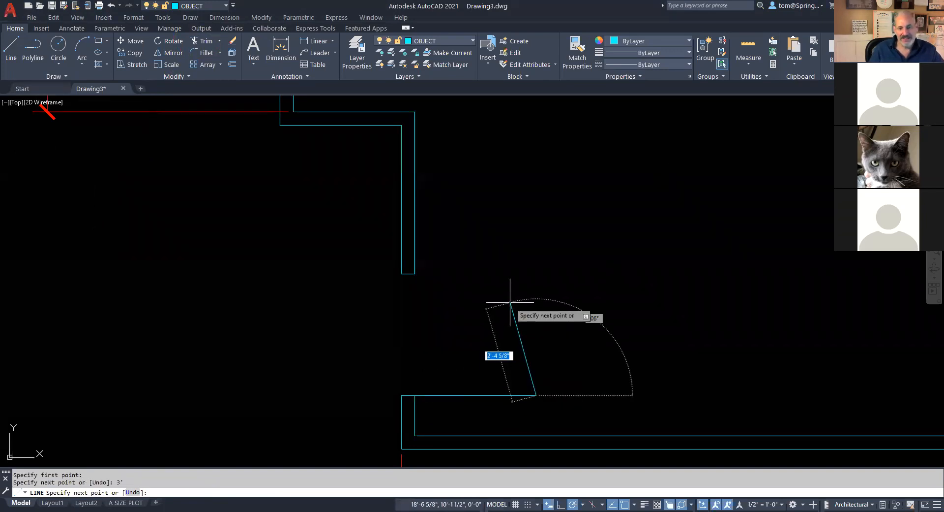
key("Escape")
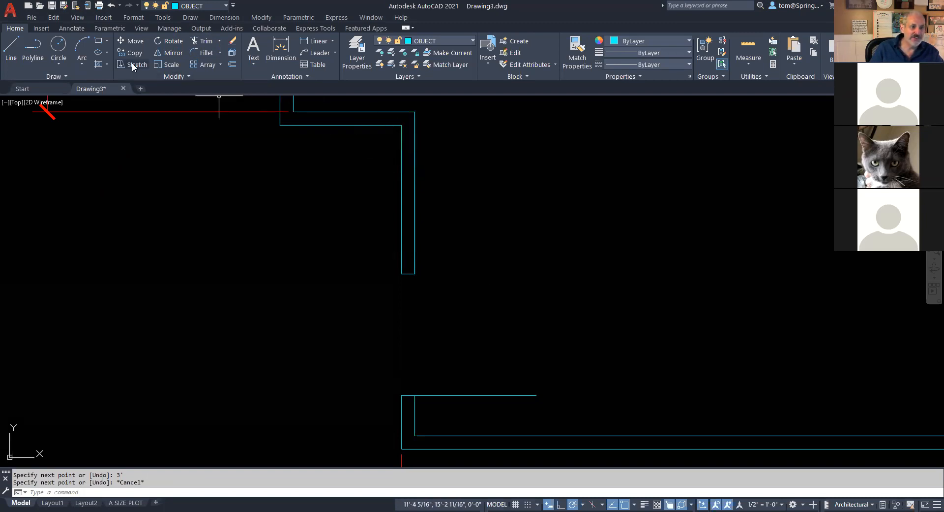
Draw the door swing as a Start, End, Radius arc from the door line's free end to the upper jamb's inner corner, radius 3'
left_click(82, 64)
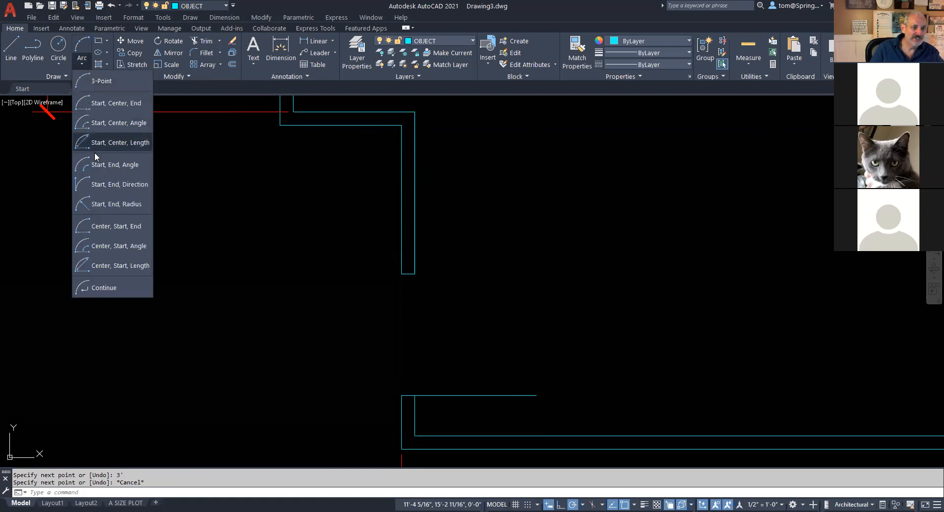
left_click(106, 206)
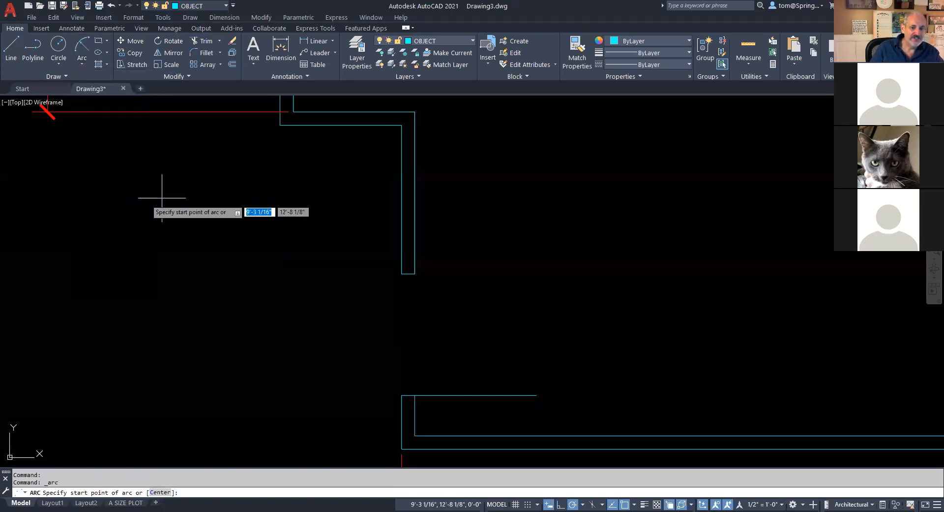
left_click(535, 391)
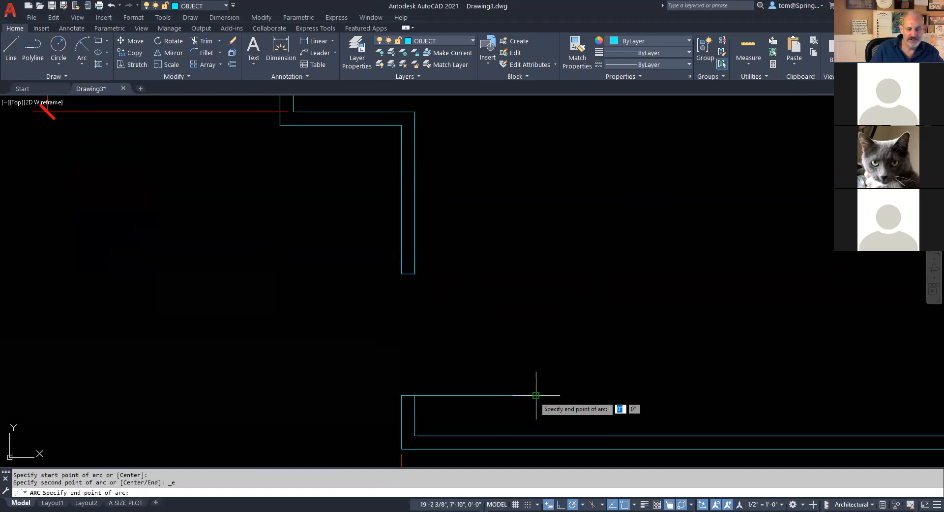
left_click(415, 274)
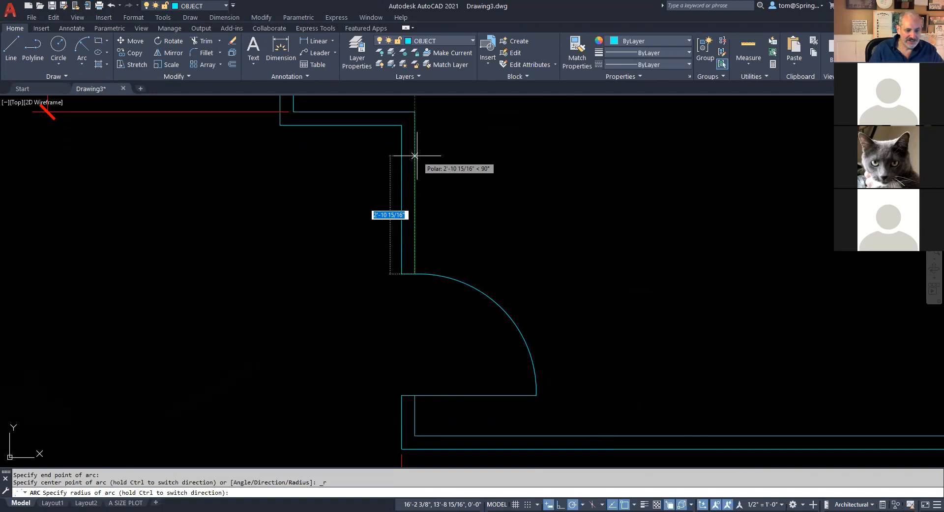
type("36")
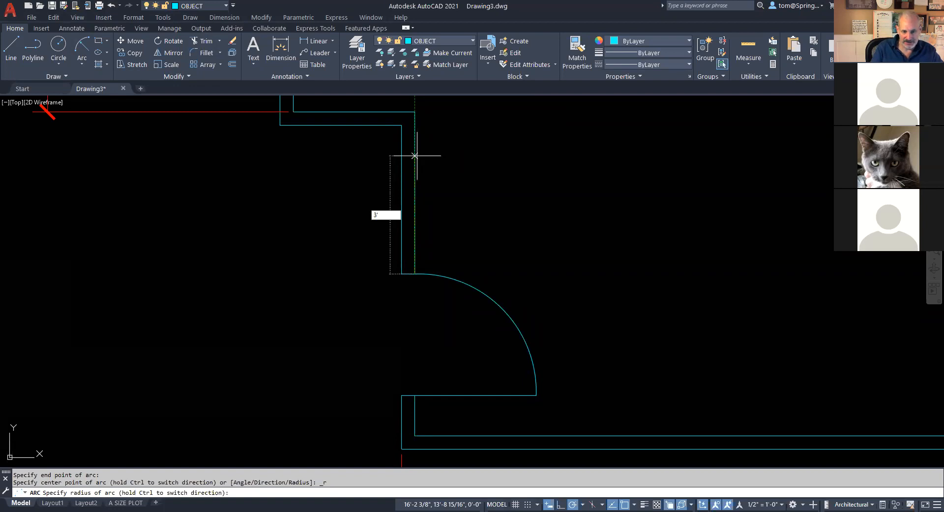
key("Return")
key("Escape")
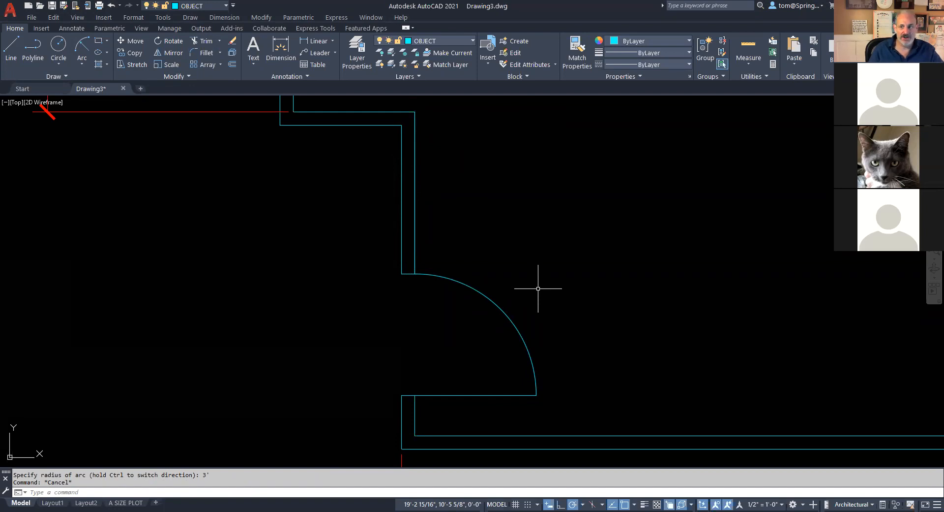
scroll(538, 288, "down", 6)
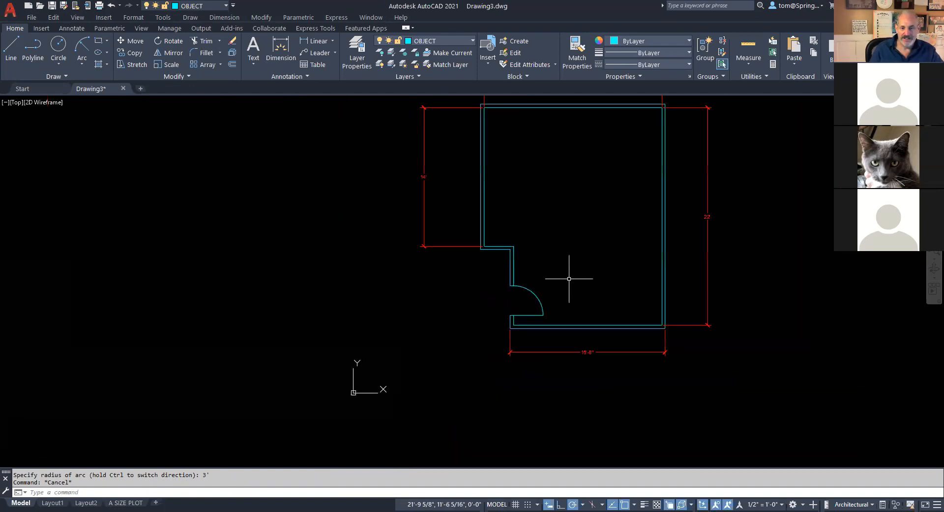
mouse_move(569, 276)
middle_mouse_down()
mouse_move(489, 278)
mouse_move(490, 308)
middle_mouse_up()
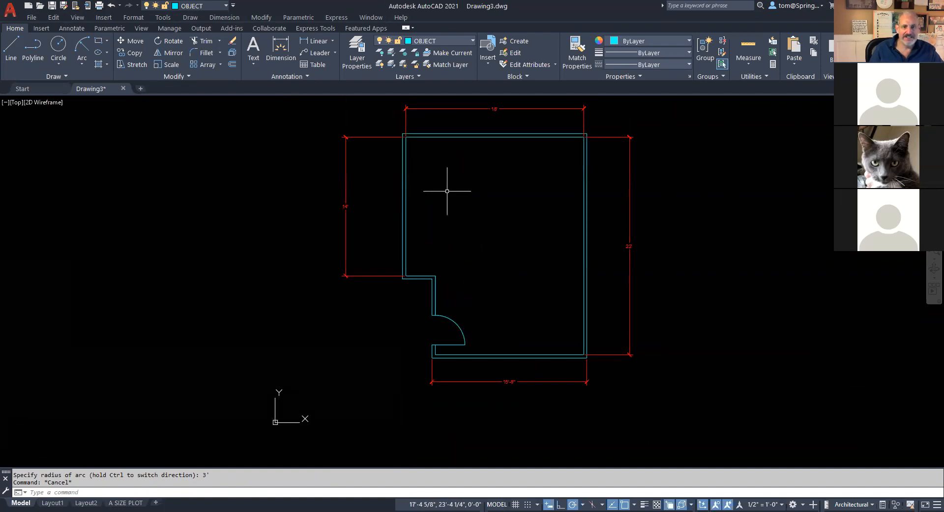
left_click(473, 42)
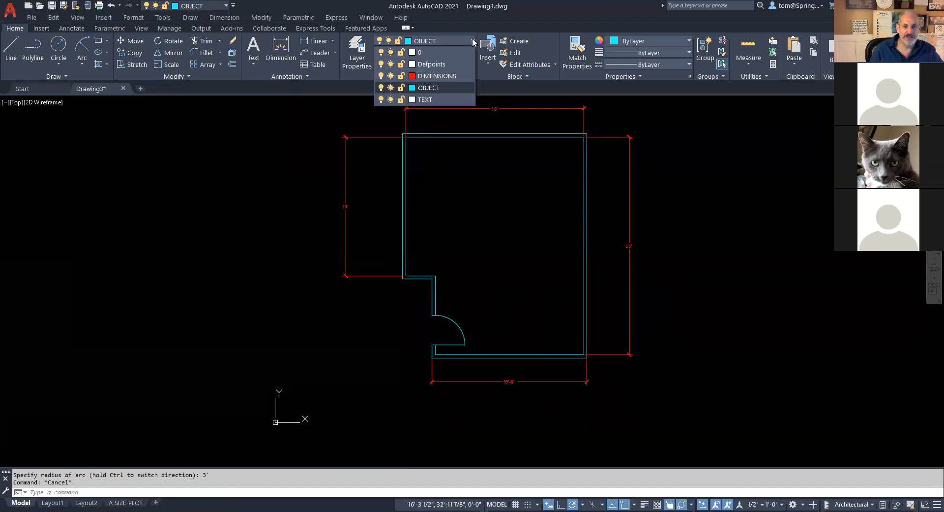
left_click(412, 75)
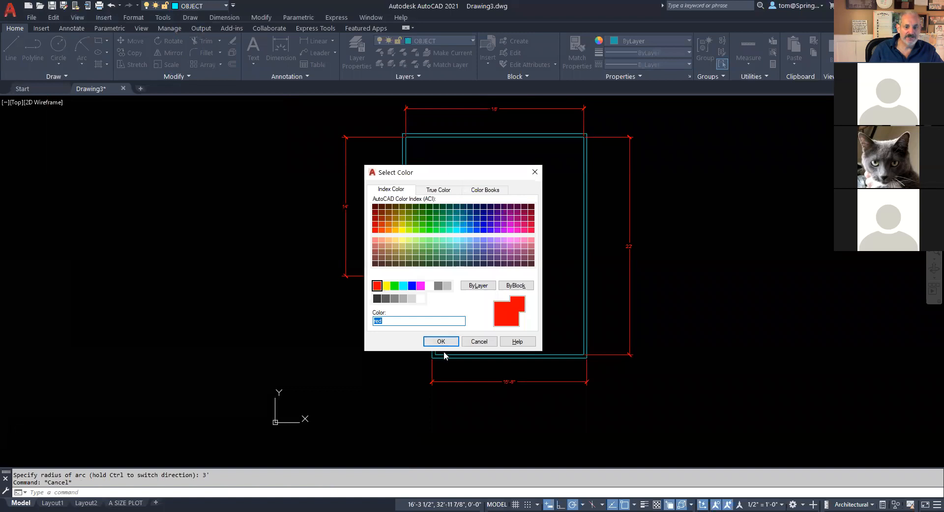
left_click(487, 343)
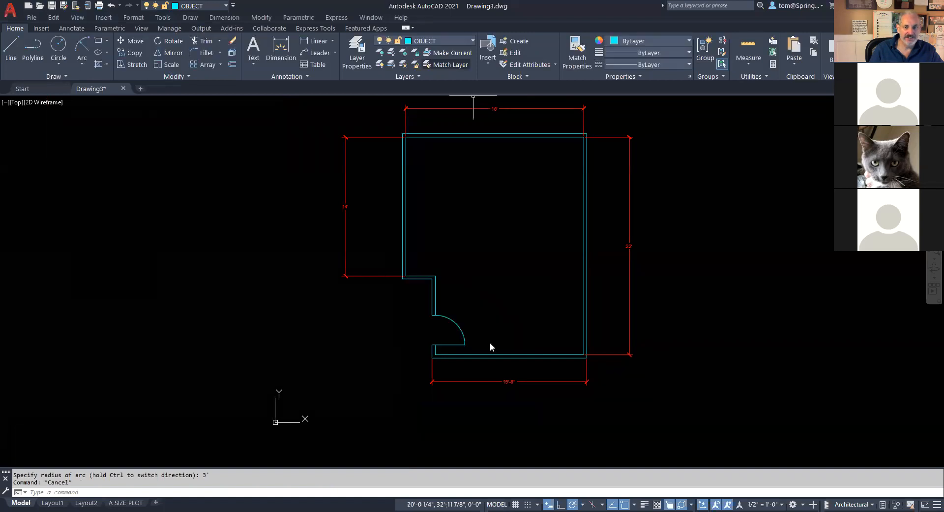
On the DIMENSIONS layer, add a vertical linear dimension from the wall step's inner corner to the upper door jamb, aligned with the 14' dimension
left_click(472, 37)
left_click(428, 75)
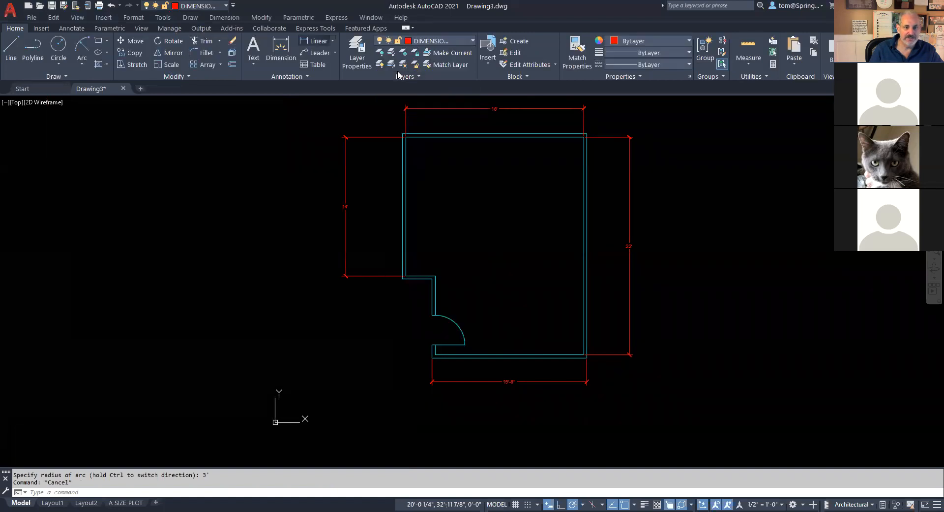
left_click(323, 42)
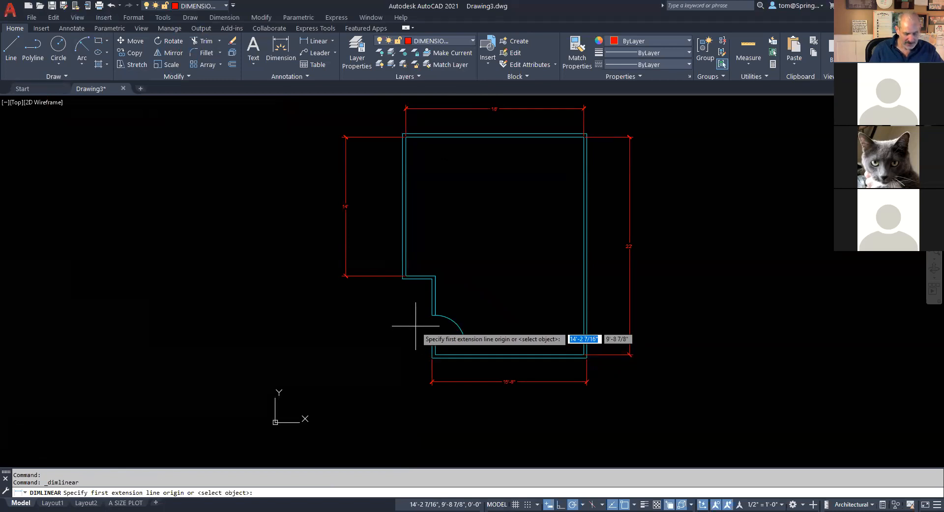
left_click(435, 276)
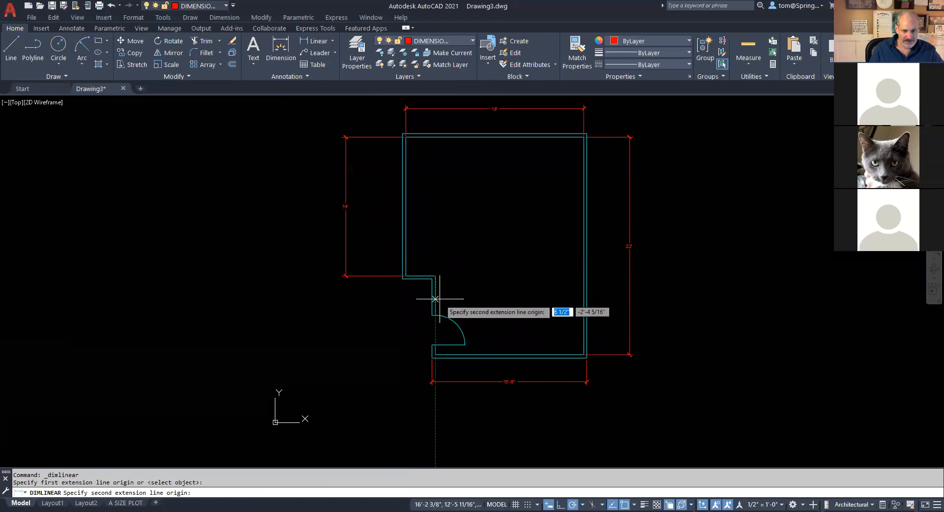
left_click(435, 315)
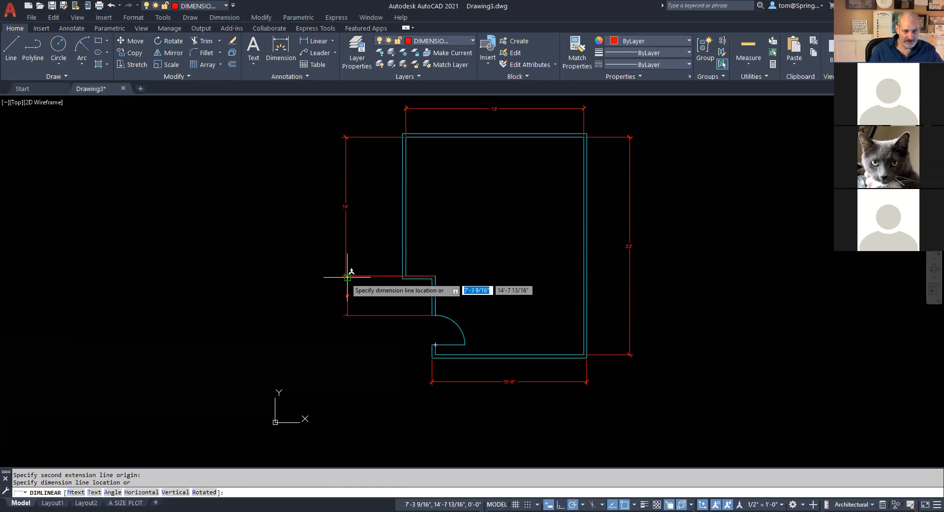
scroll(348, 277, "up", 5)
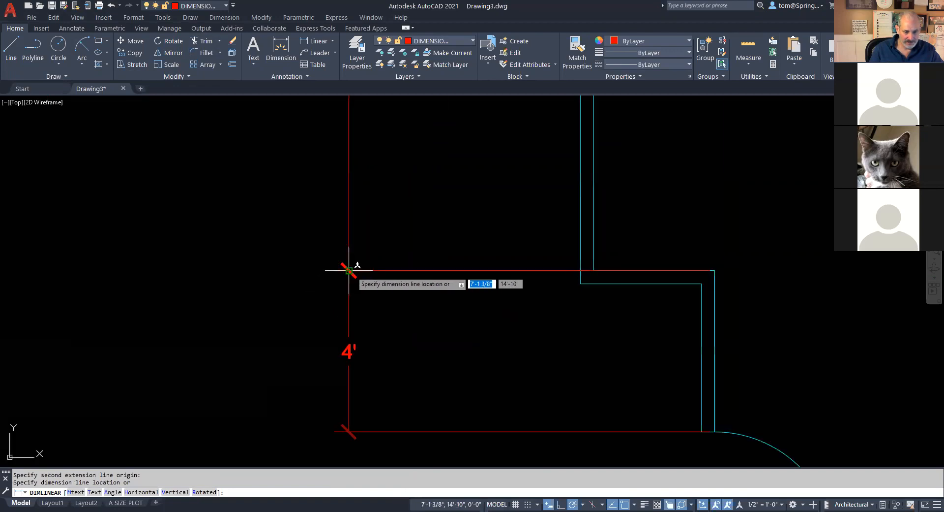
left_click(348, 270)
Add a vertical linear dimension across the door opening between the outer jamb corners, in line with the dimension above it
scroll(684, 293, "down", 4)
middle_click_drag(674, 285, 506, 175)
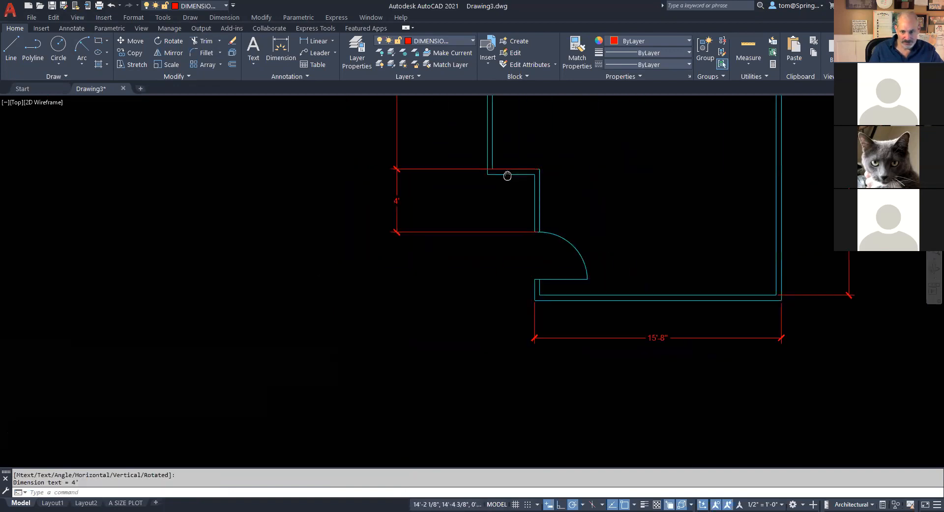
right_click(581, 182)
left_click(610, 187)
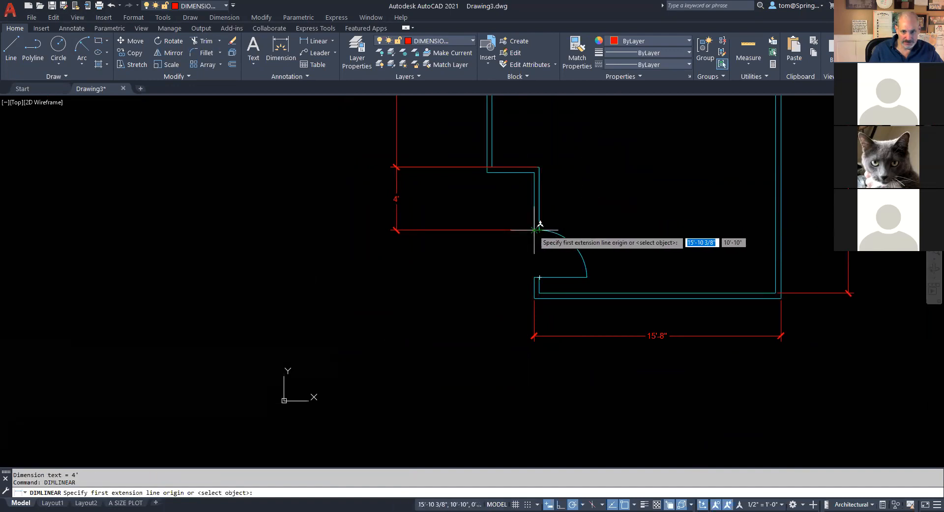
left_click(535, 229)
left_click(534, 276)
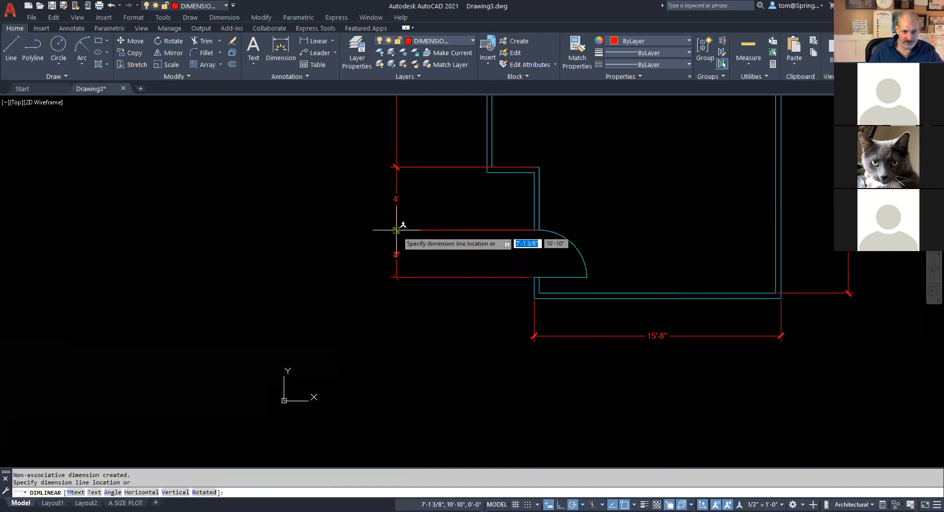
left_click(396, 230)
key("Escape")
Make TEXT the current layer and place the multiline text "DRAWING G" below the plan's bottom dimension
scroll(645, 202, "down", 2)
mouse_move(651, 211)
middle_mouse_down()
mouse_move(552, 304)
mouse_move(512, 318)
middle_mouse_up()
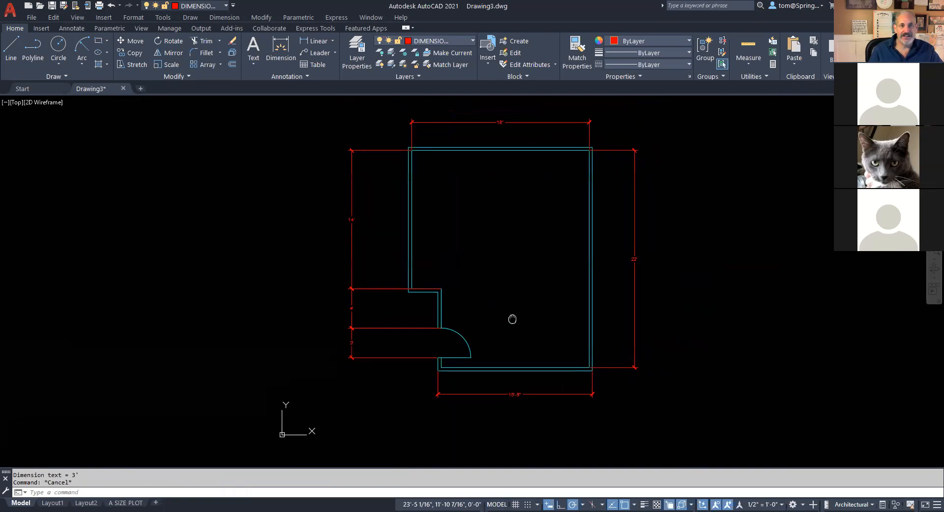
left_click(472, 41)
left_click(426, 99)
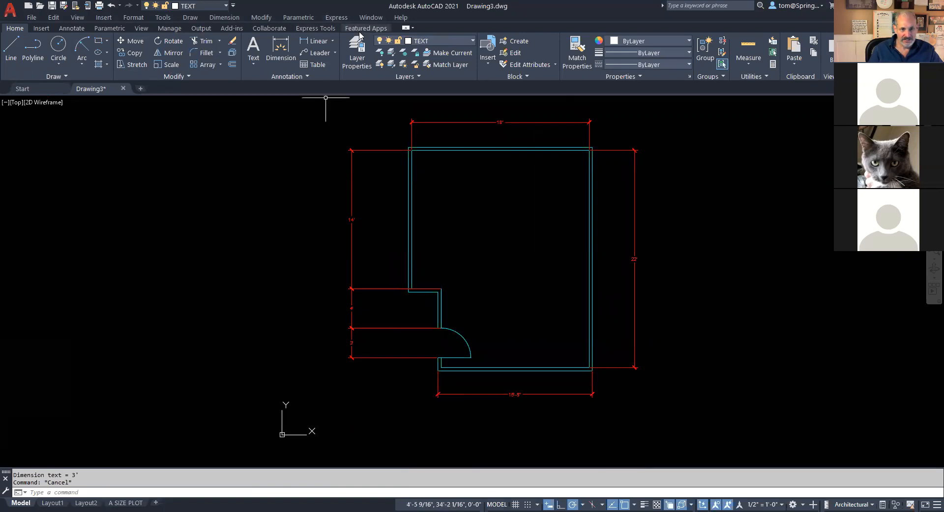
left_click(253, 63)
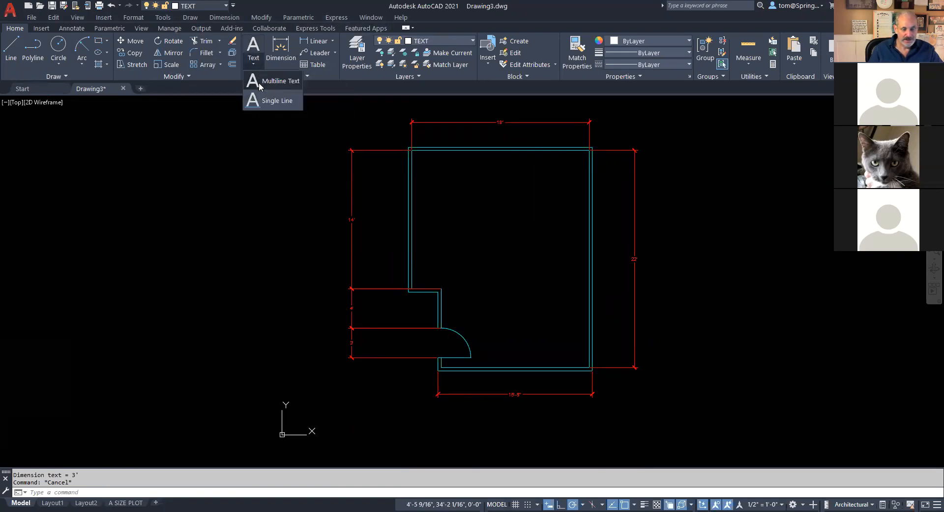
left_click(259, 82)
left_click(483, 446)
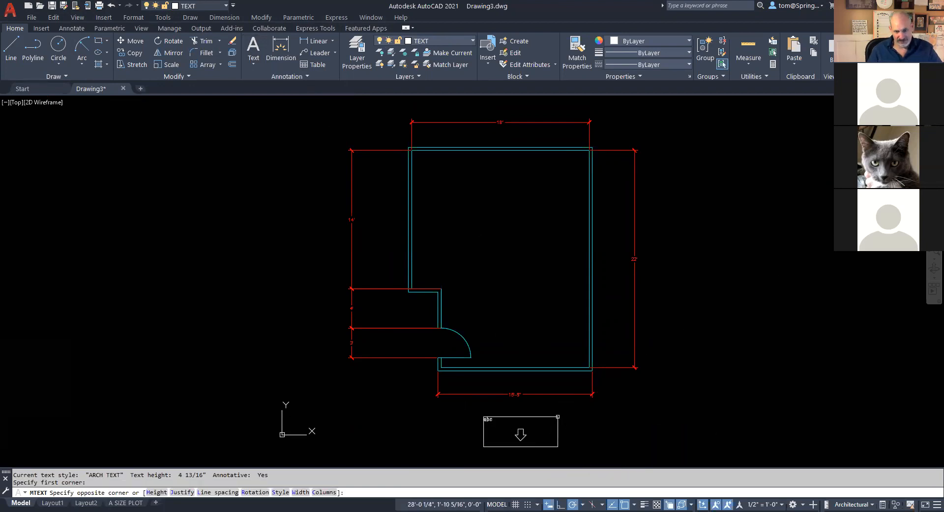
left_click(558, 416)
type("DR")
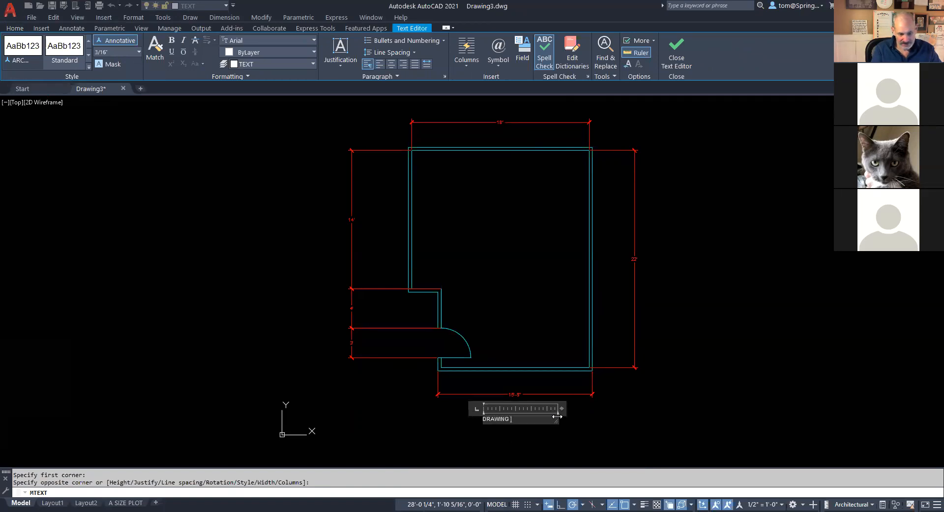
type("AWING")
left_click(578, 435)
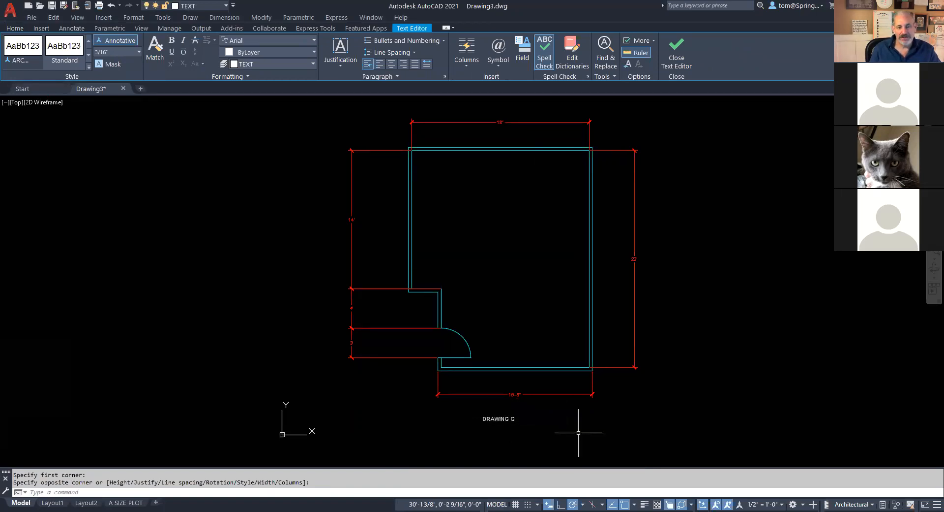
Move the "DRAWING G" title slightly down and to the right so it sits roughly centred under the bottom dimension
scroll(512, 436, "up", 4)
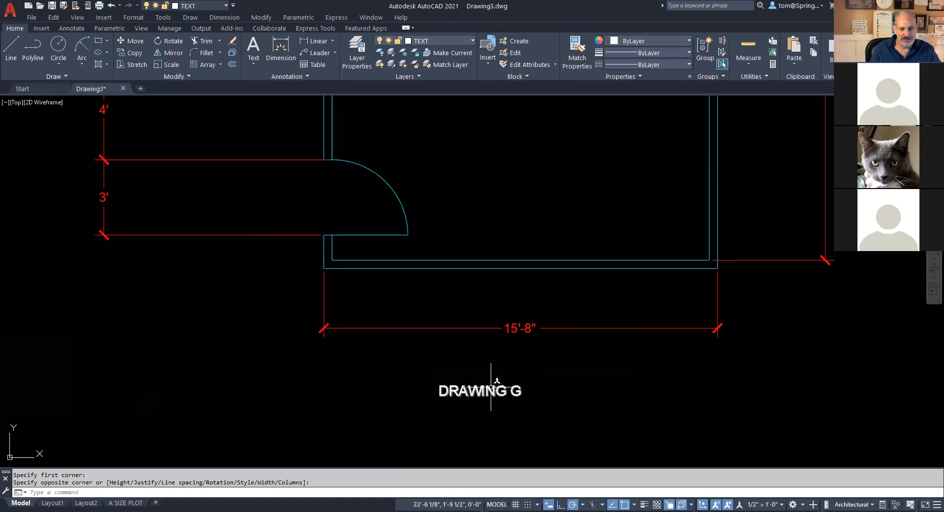
left_click(493, 390)
left_click(440, 385)
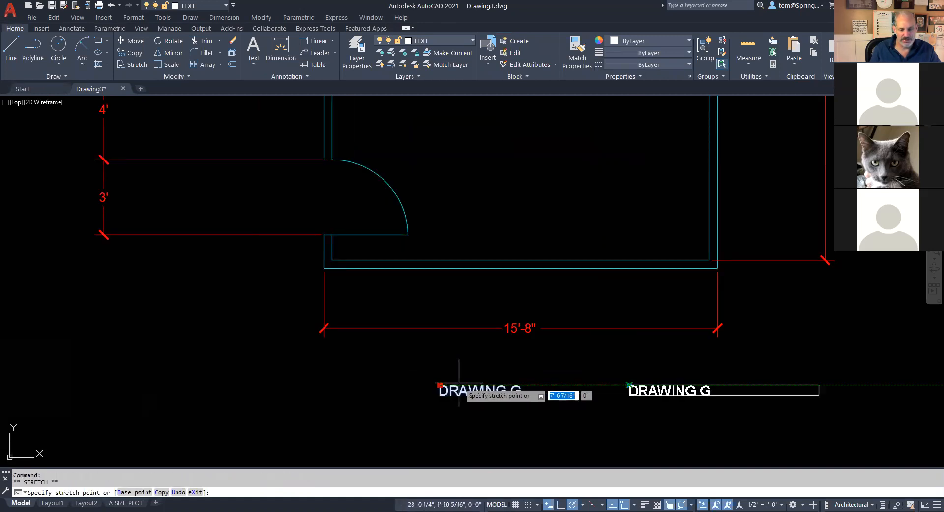
left_click(471, 405)
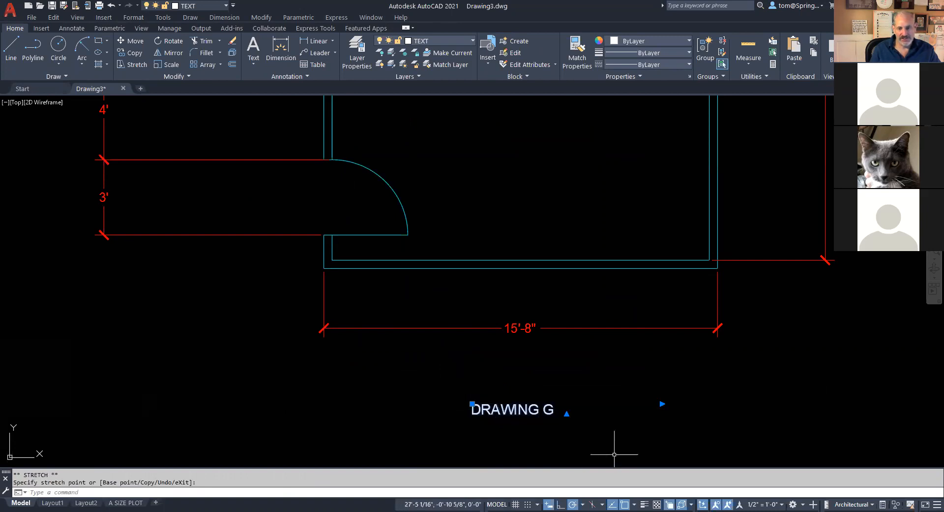
key("Escape")
scroll(576, 395, "down", 2)
scroll(576, 395, "down", 1)
middle_click_drag(582, 392, 437, 404)
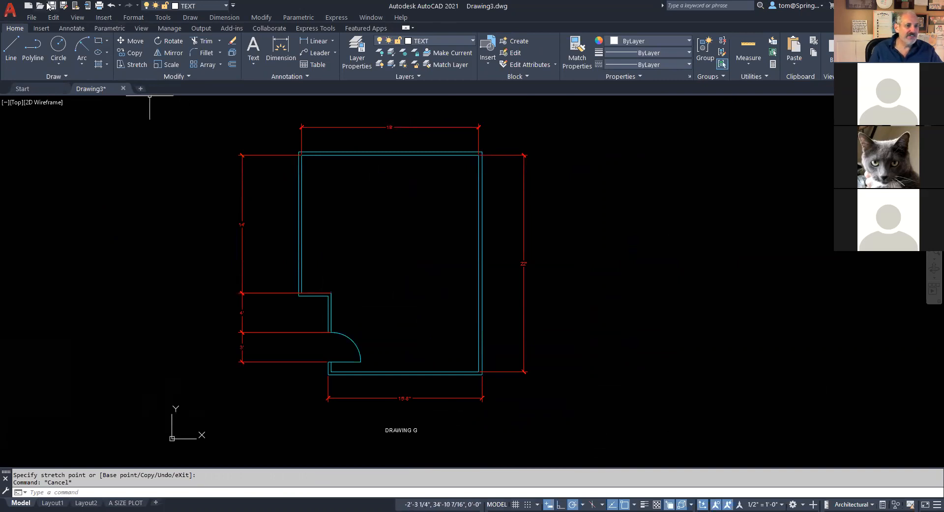
Save the drawing to the Desktop under a new name, "DRAWING G - " followed by the author's surname
left_click(64, 6)
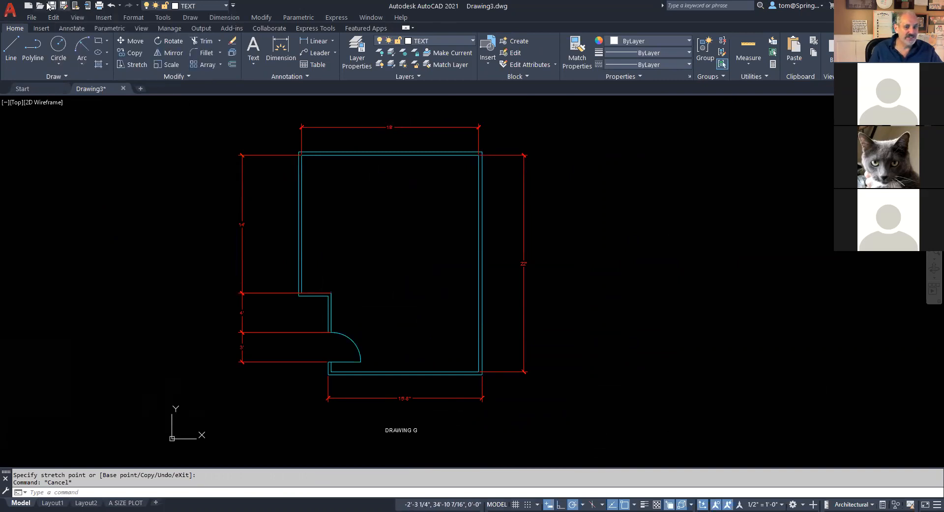
type("D")
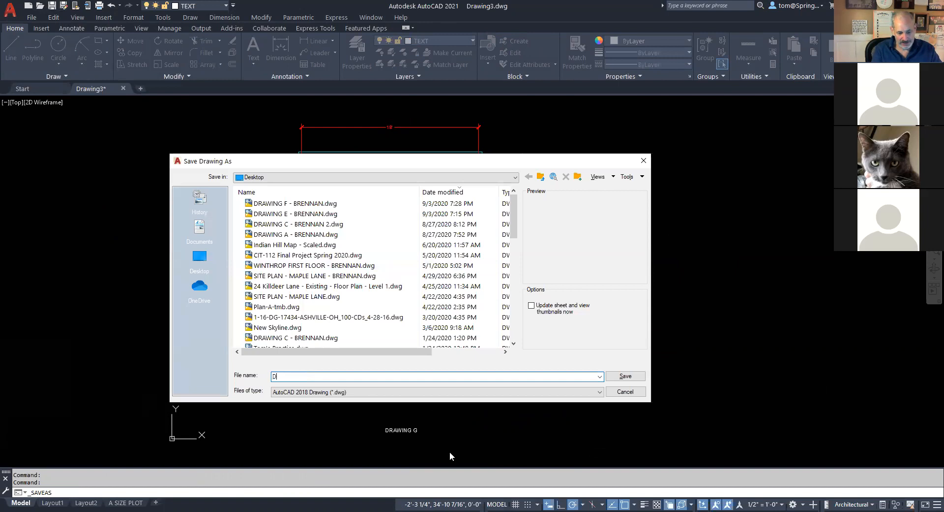
type("RAWING G")
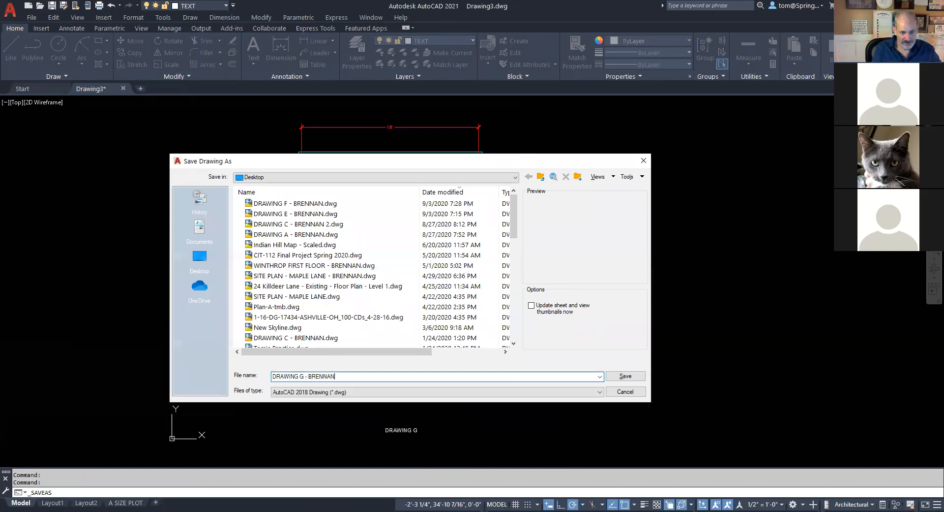
type(" - BRENNAN")
key("Return")
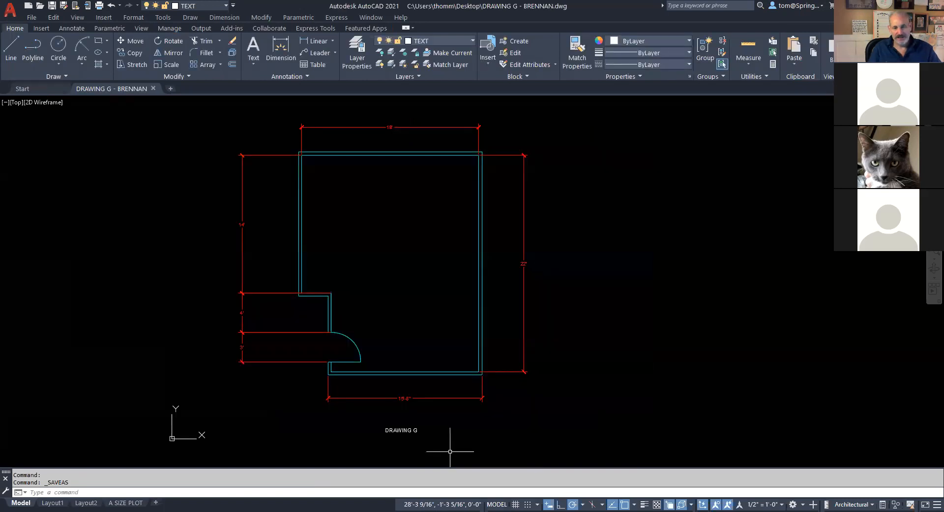